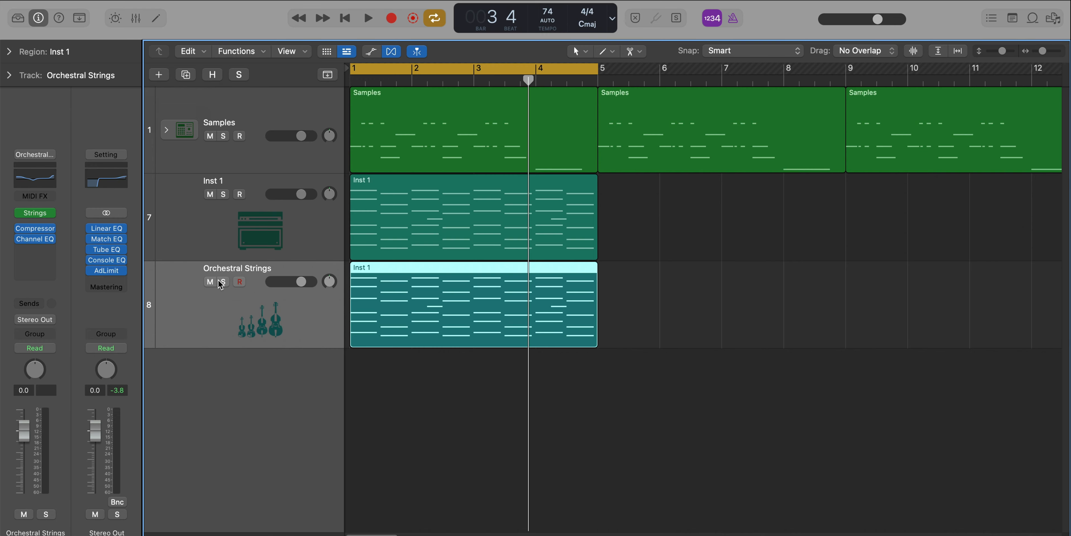
Solo the Orchestral Strings track, start playback and open its region's notes for editing
click(223, 281)
key(space)
double_click(404, 291)
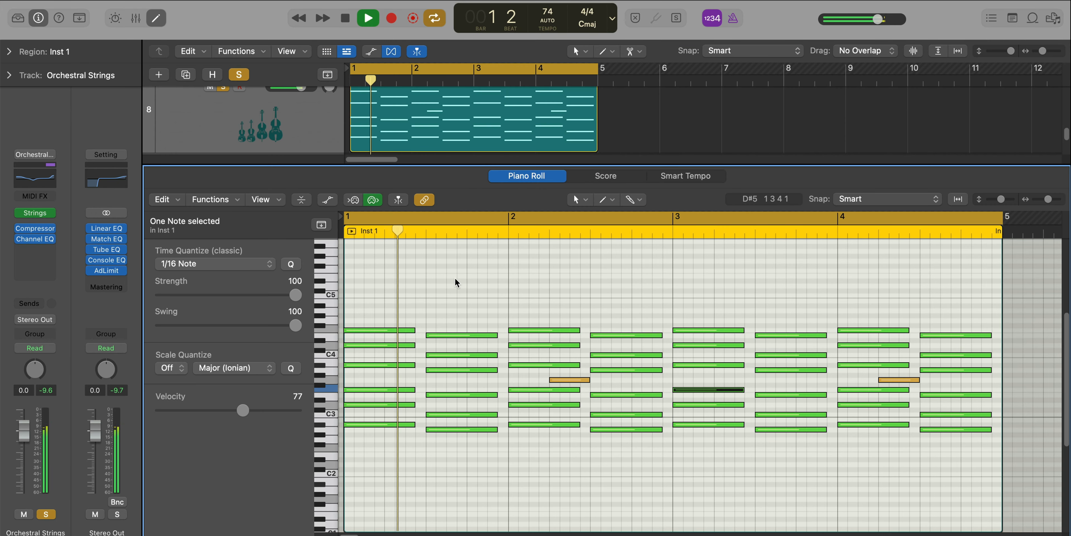
click(470, 280)
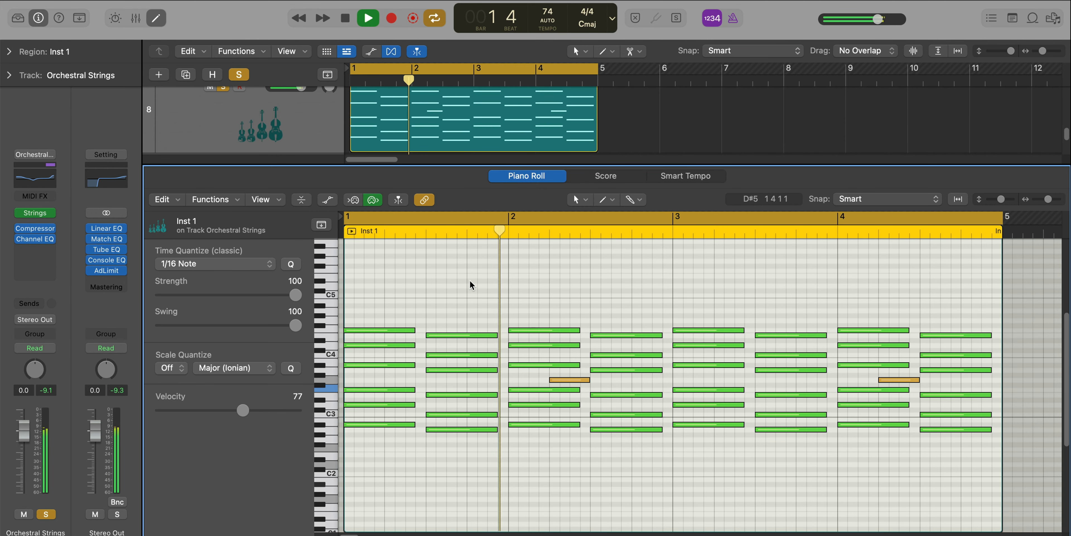
Transpose all notes of the Orchestral Strings region down one octave, play the result and close the note editor
key(space)
key(super+a)
key(alt+shift+Down)
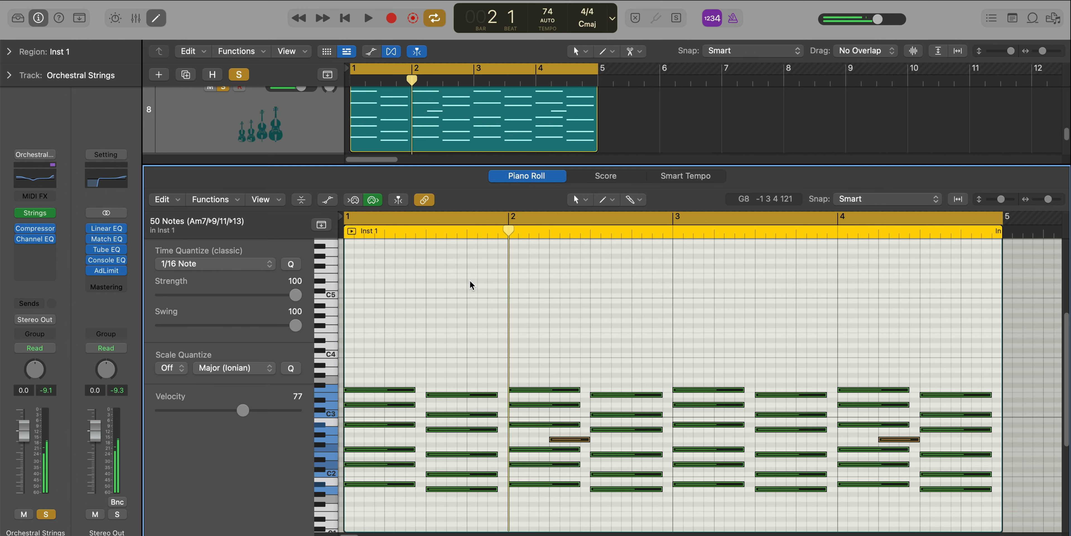
key(space)
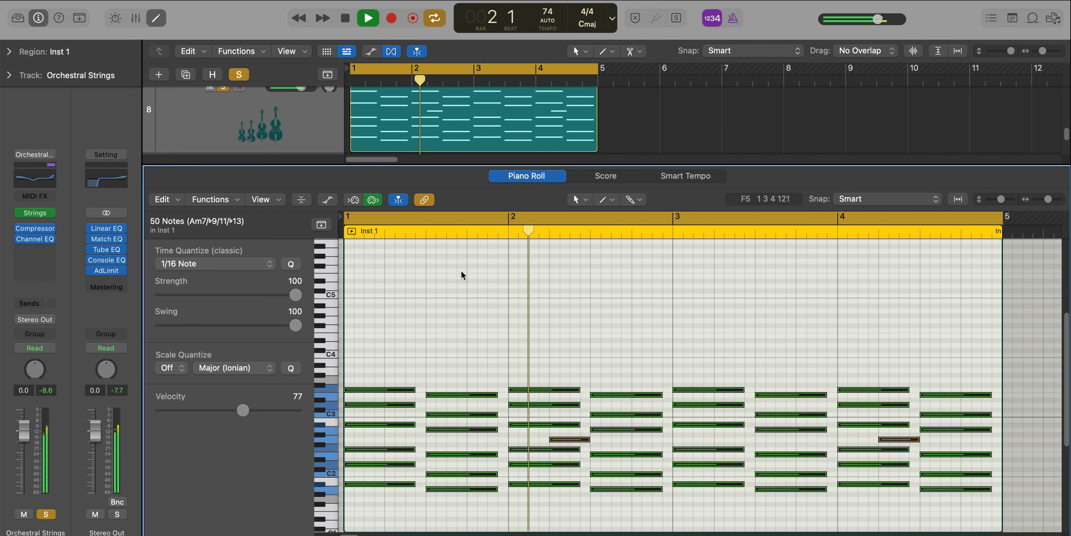
key(p)
key(space)
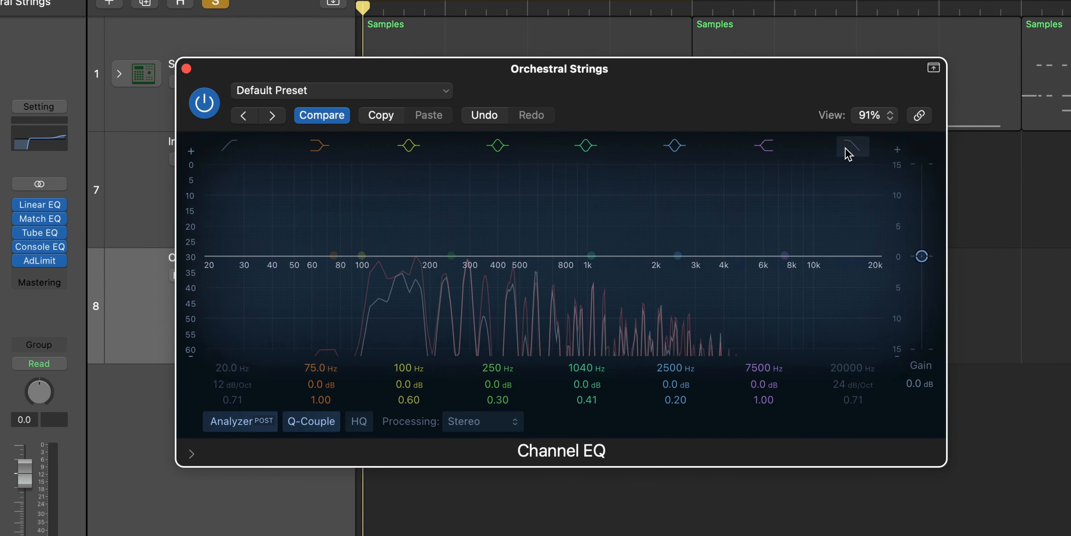
In the Orchestral Strings Channel EQ, set a 1740 Hz high cut at 24 dB/Oct, Q 0.60, and a 320 Hz low cut at 12 dB/Oct
mouse_move(832, 364)
mouse_down()
mouse_move(833, 416)
mouse_move(832, 372)
mouse_up()
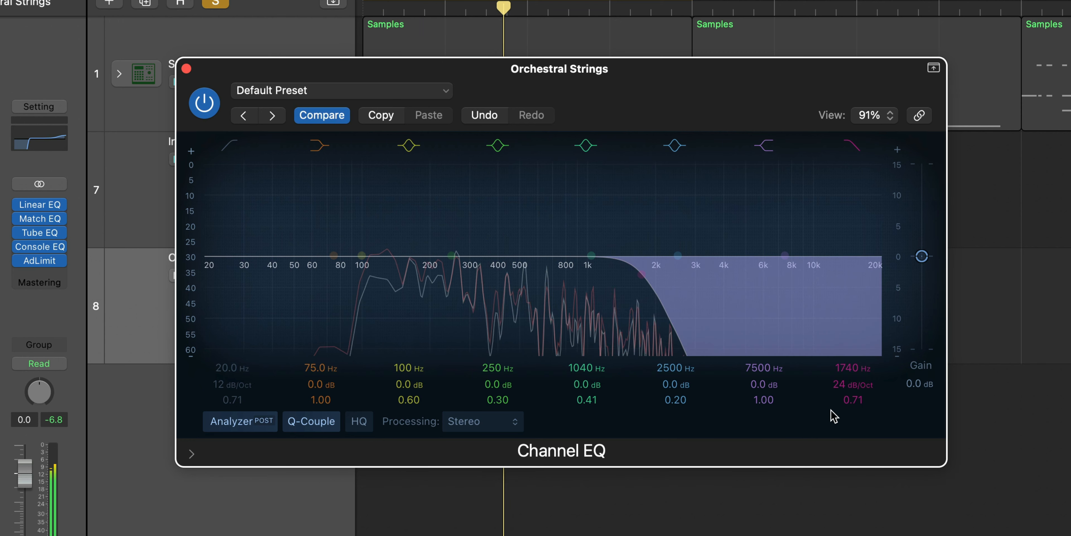
drag(834, 416, 834, 421)
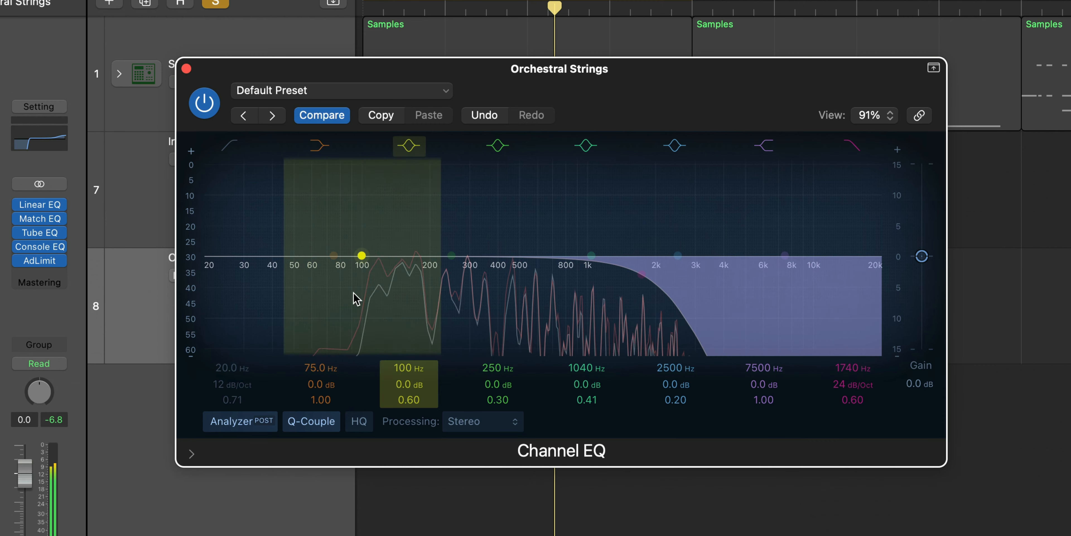
click(230, 146)
drag(232, 384, 232, 353)
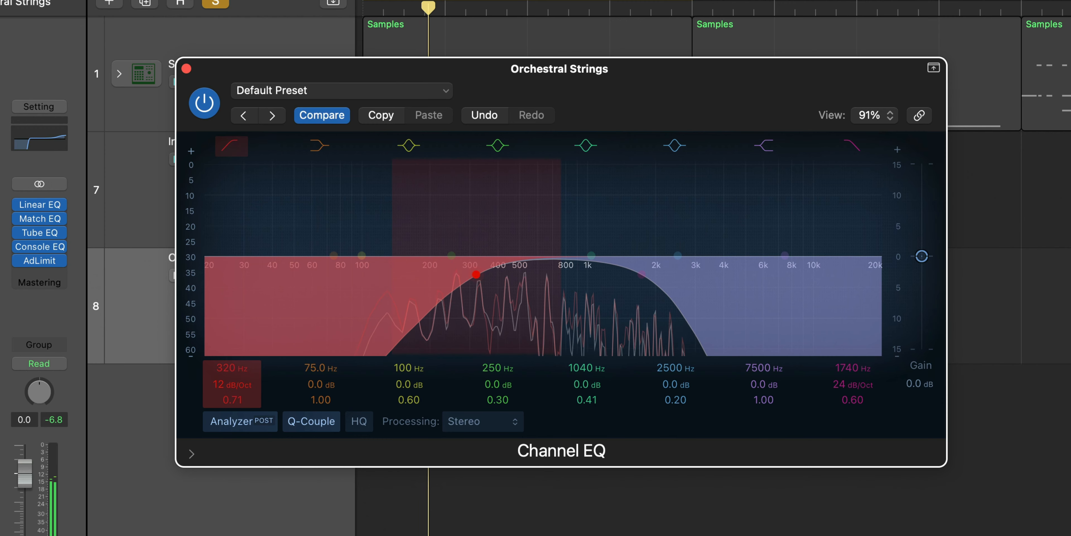
click(186, 68)
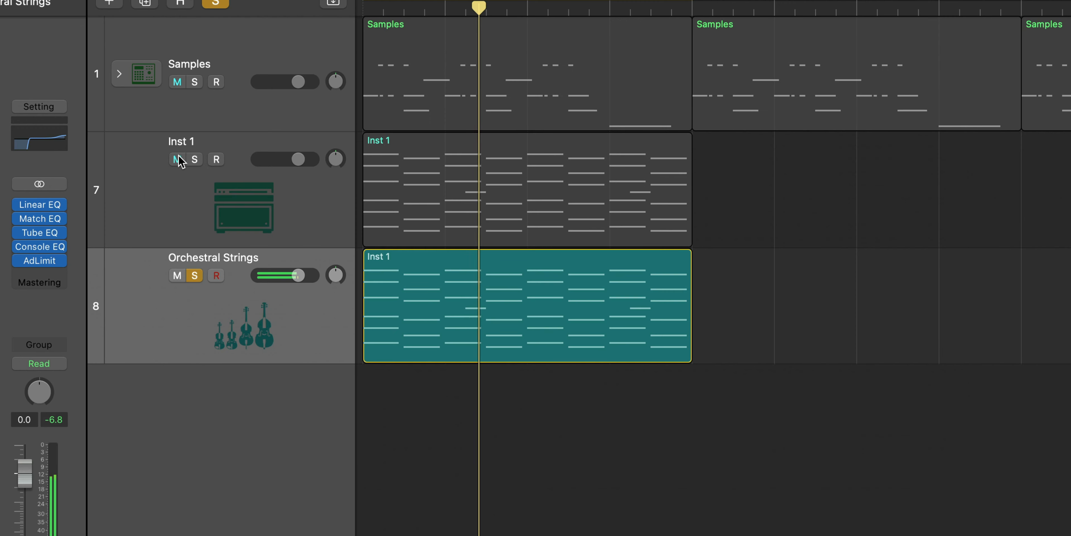
Solo Inst 1 together with Orchestral Strings and lower the strings' volume to -5.8 dB
click(194, 161)
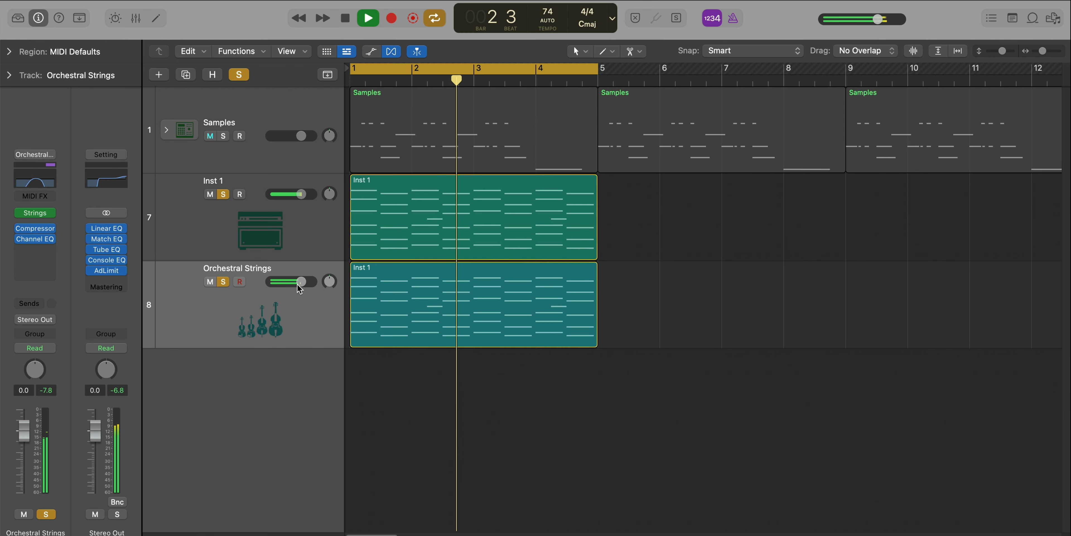
drag(299, 287, 291, 287)
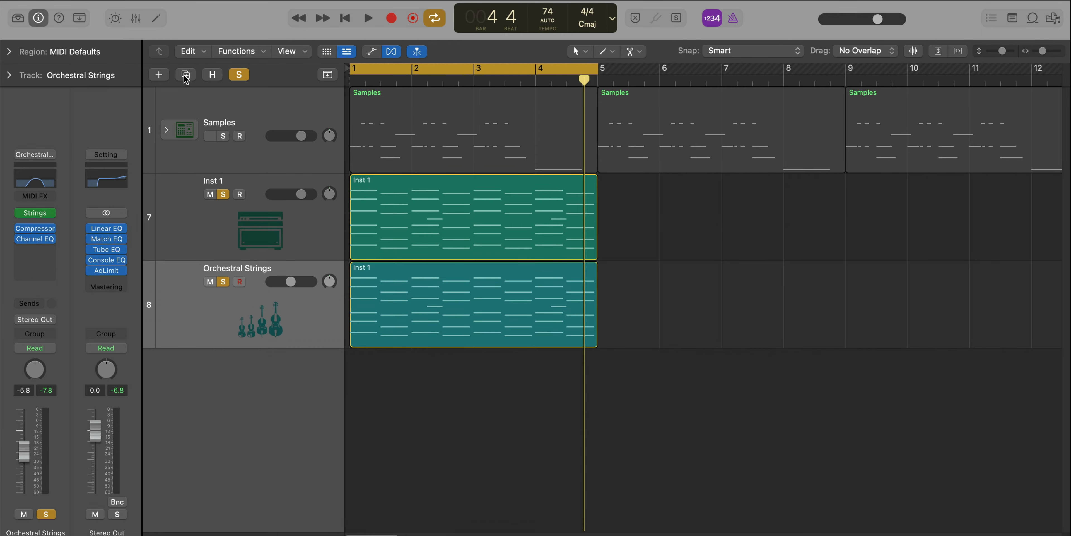
Create a new software instrument track and load the ES2 synth on it
click(159, 74)
key(Return)
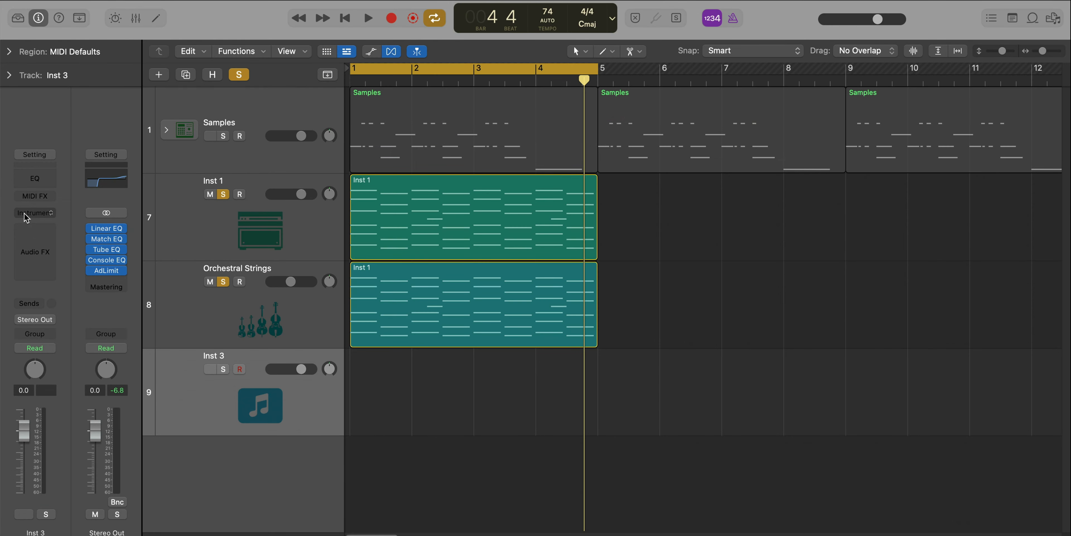
click(25, 215)
click(52, 257)
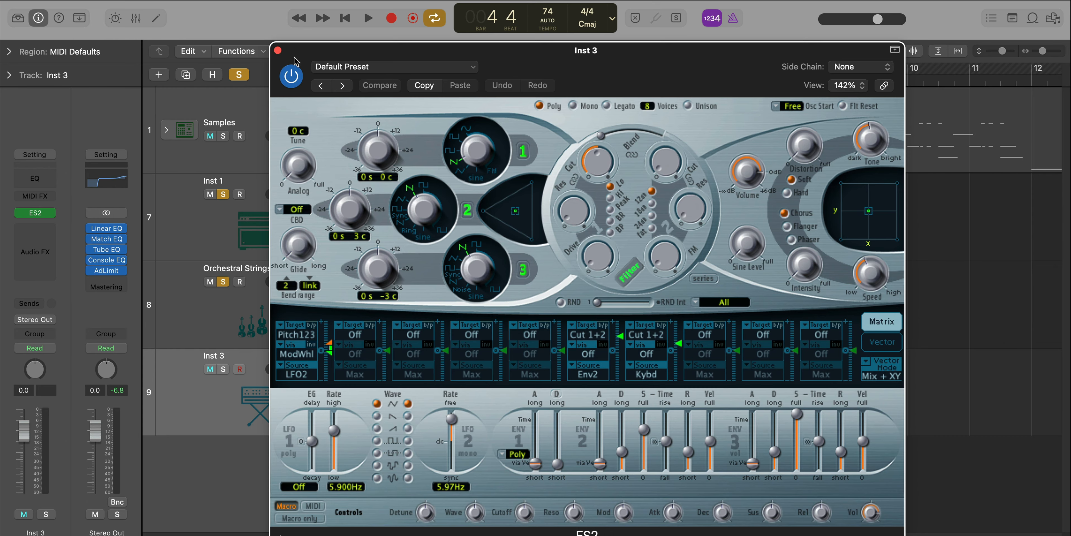
click(278, 50)
Copy the Orchestral Strings region onto the Inst 3 track and audition it through the ES2 synth
drag(425, 289, 409, 380)
key(space)
double_click(412, 386)
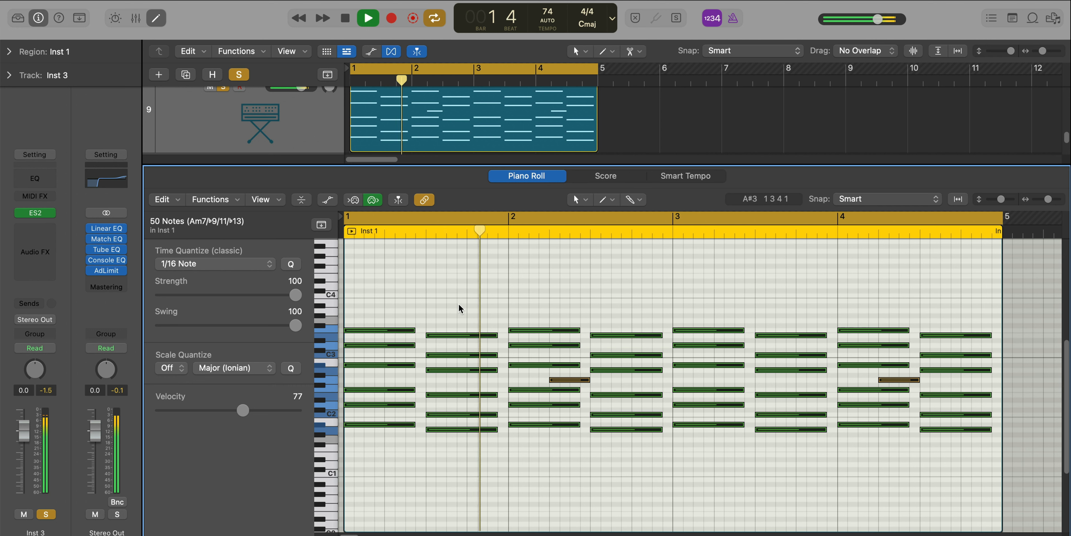
key(space)
click(35, 212)
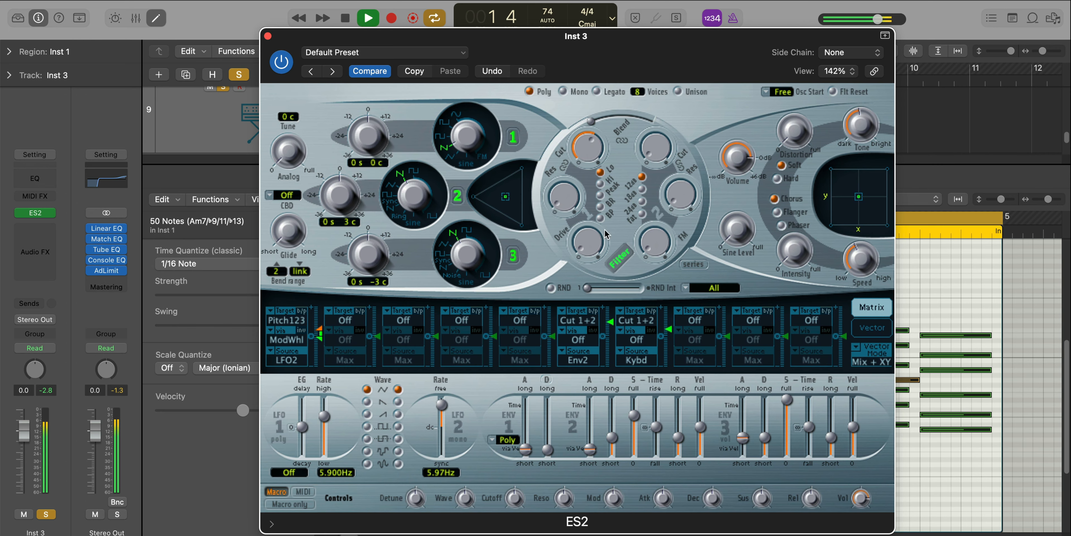
click(268, 38)
Add a Channel EQ to Inst 3 with a low cut at about 362 Hz, 12 dB/Oct, and close the editors
click(35, 178)
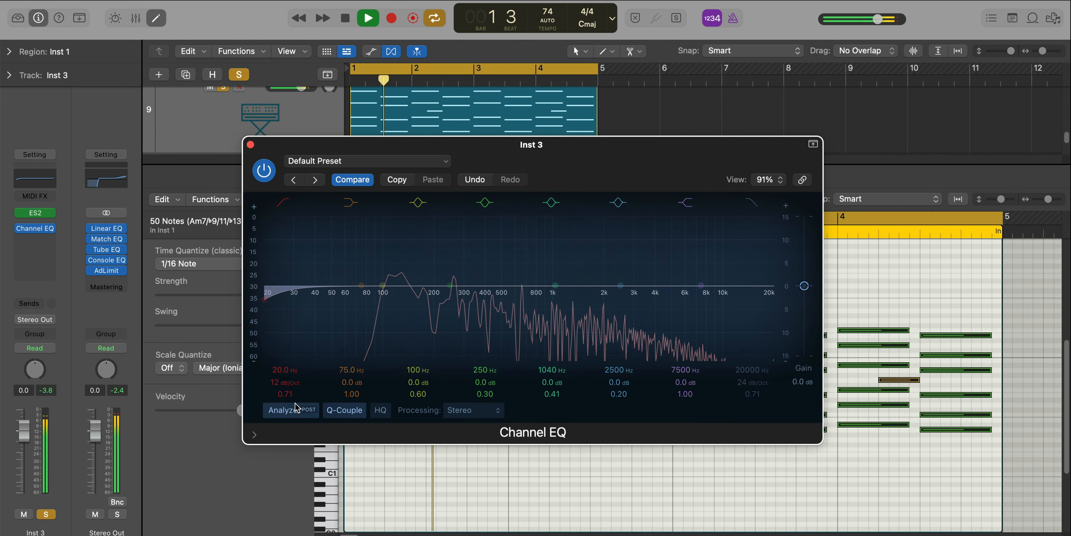
drag(280, 322, 472, 299)
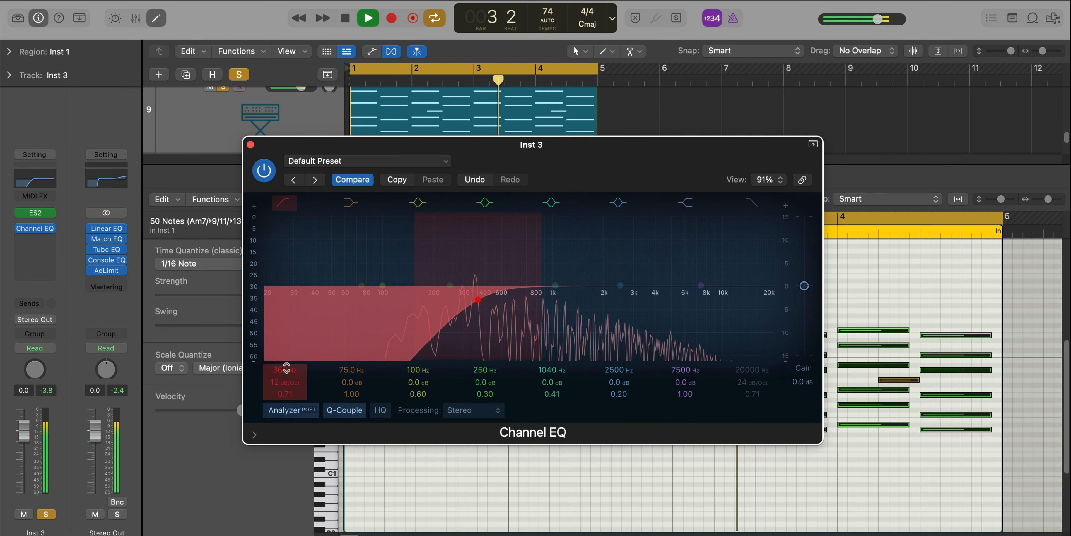
key(super+w)
key(e)
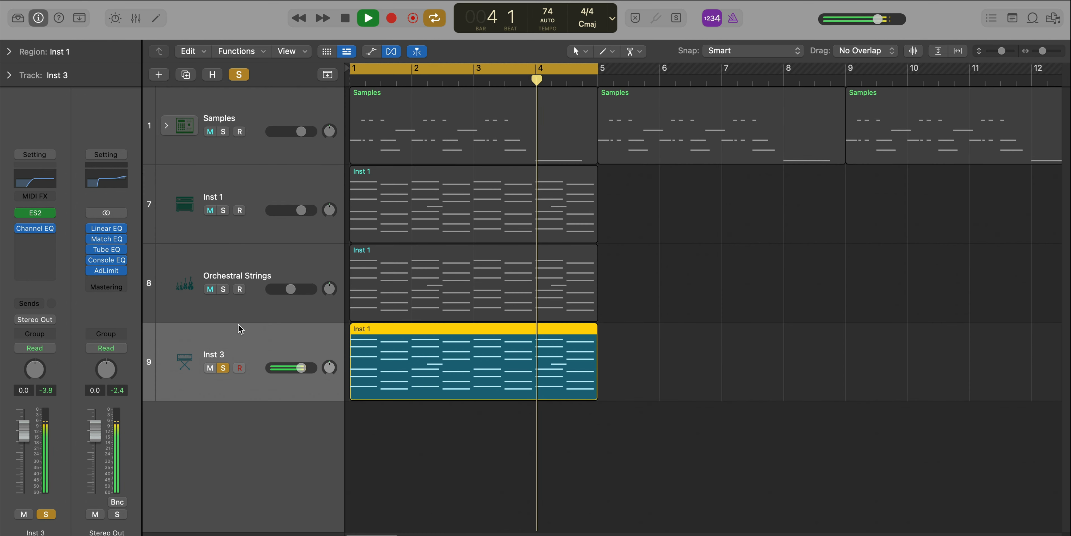
Solo Orchestral Strings and Inst 1 alongside Inst 3 and lower Inst 3's volume to -13.0 dB
click(223, 289)
click(224, 211)
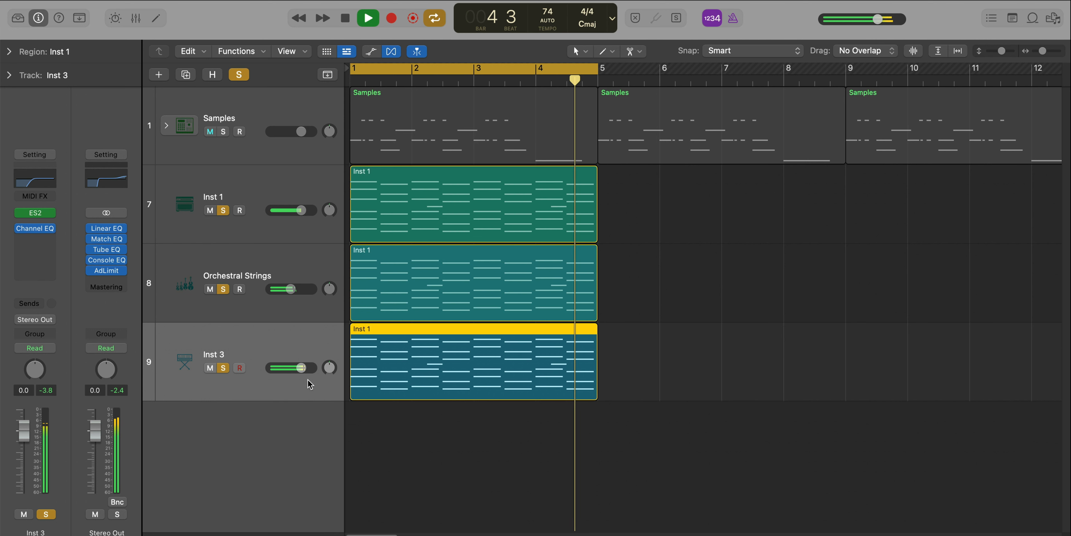
drag(301, 367, 285, 367)
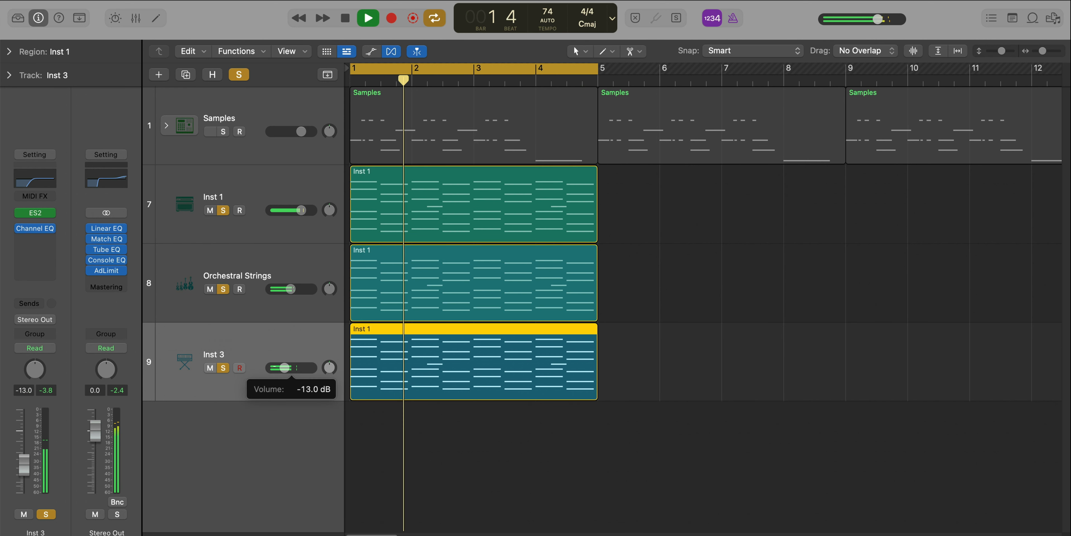
Bring in the Samples track, clear all track solos for full-mix playback and fine-tune Inst 3's volume to -14.0 dB
click(223, 131)
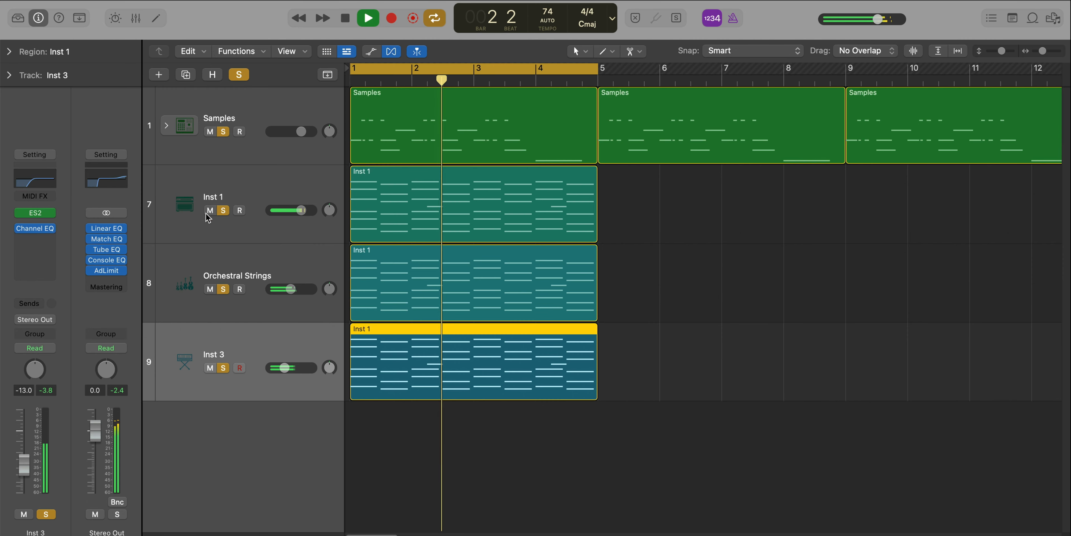
alt+click(223, 210)
scroll(385, 285, down, 3)
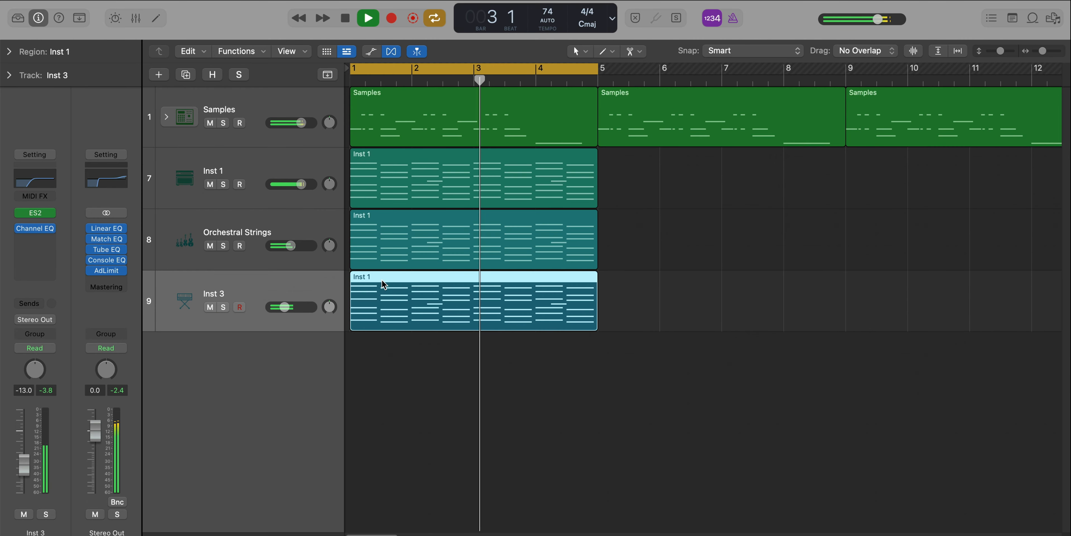
scroll(385, 284, up, 1)
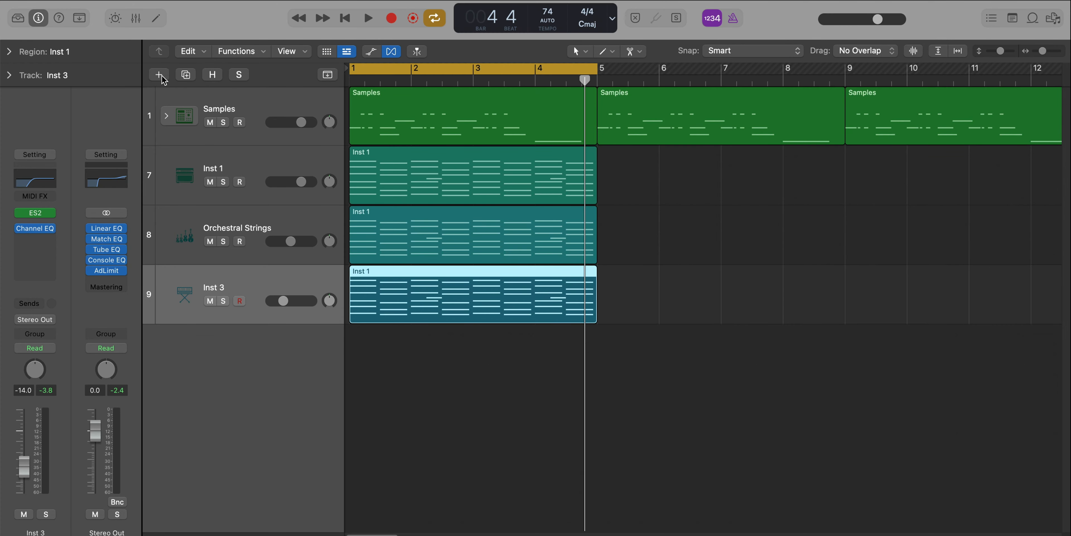
Create another software instrument track and load Retro Synth on it
click(159, 75)
key(Return)
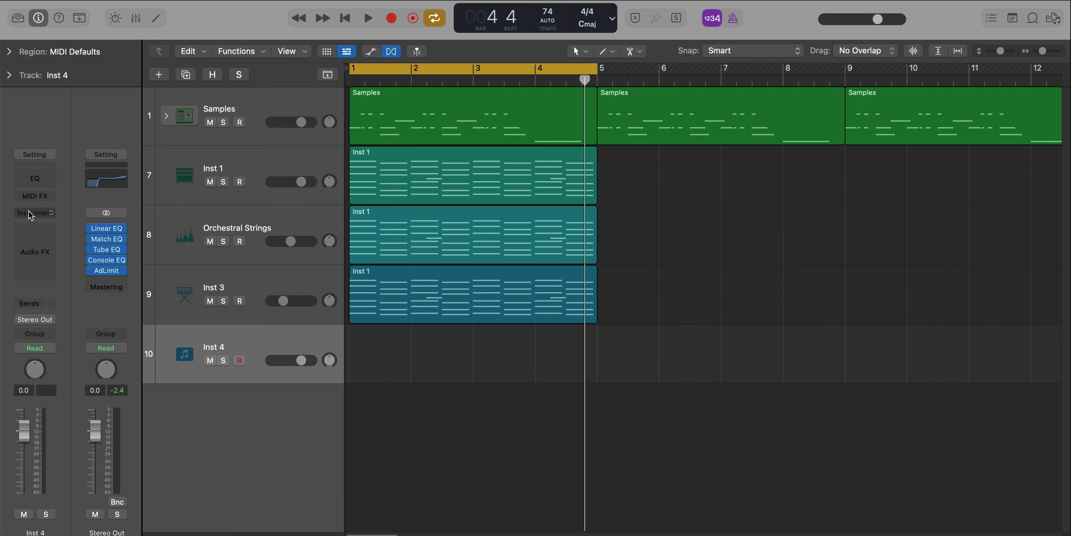
click(29, 212)
click(59, 256)
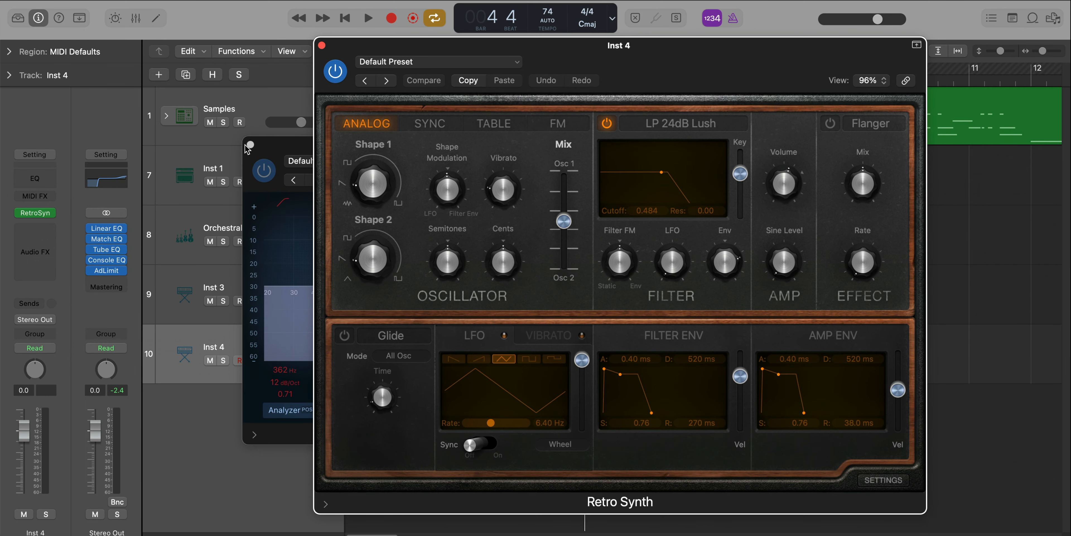
Load the Vintage Synth Brass preset into Retro Synth
click(250, 144)
click(409, 63)
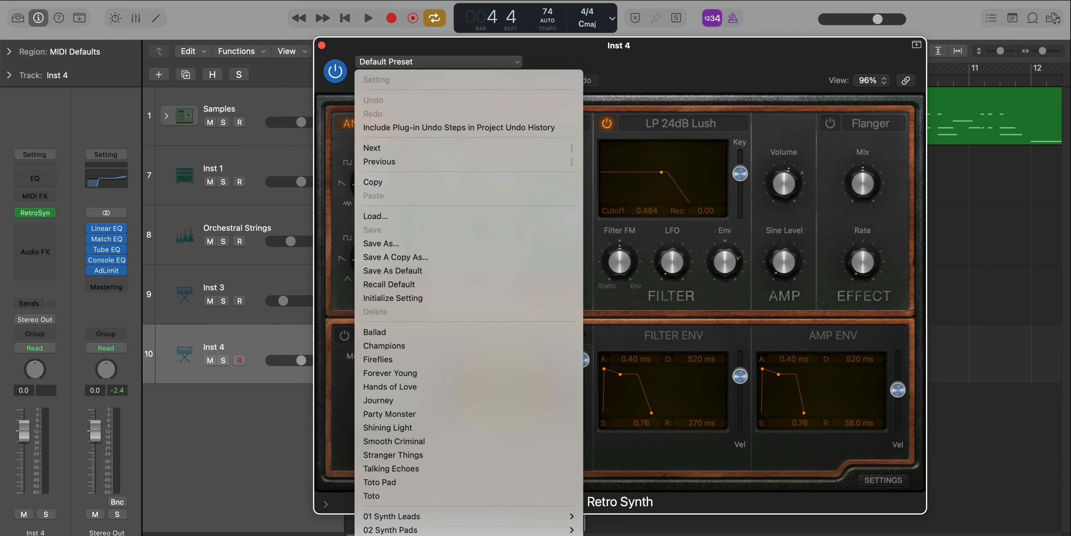
click(623, 534)
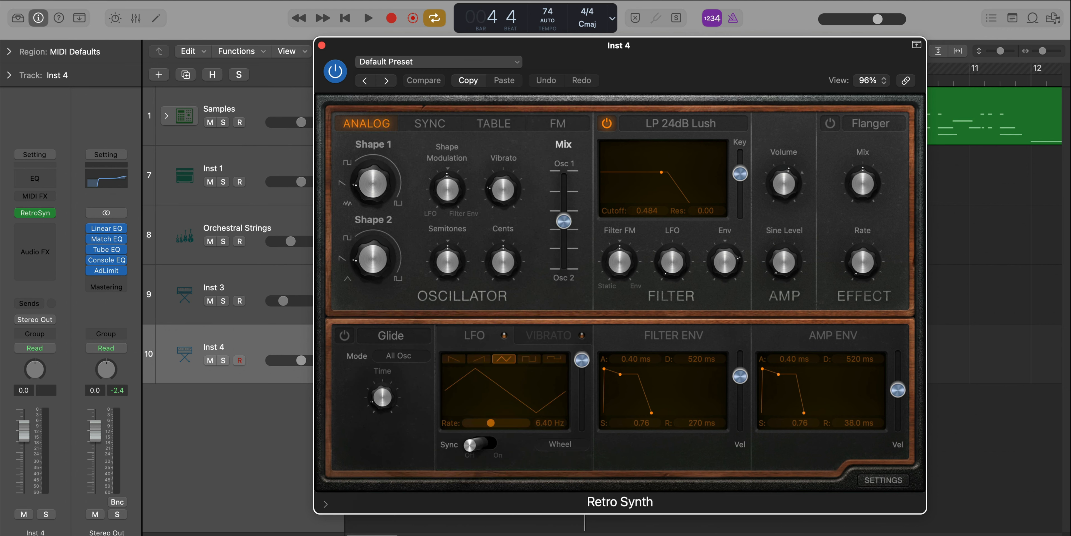
drag(632, 50, 862, 58)
Copy the Inst 3 region onto the Vintage Synth Brass track and raise all its notes one octave
drag(425, 302, 416, 356)
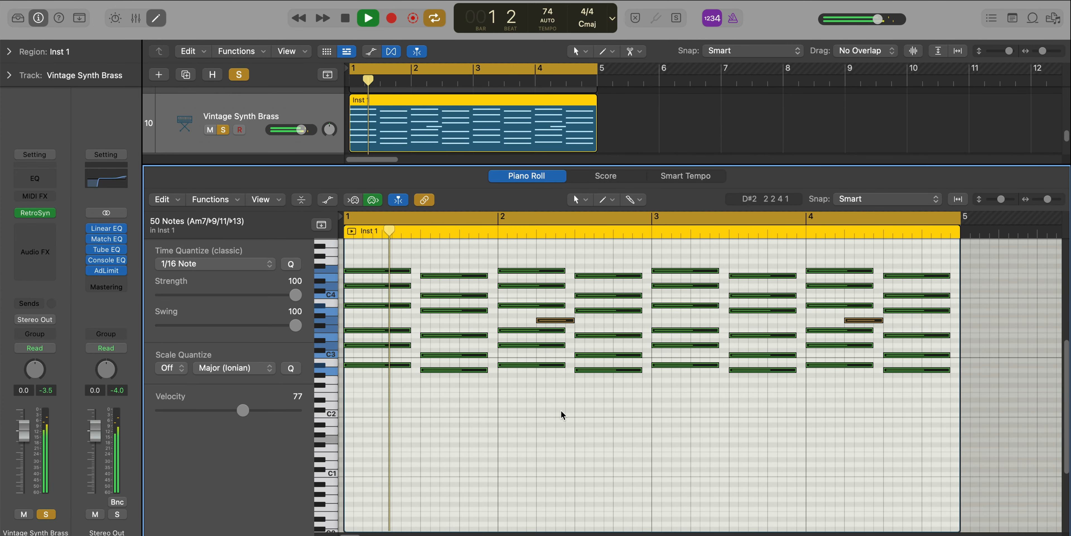
scroll(566, 430, up, 1)
click(566, 432)
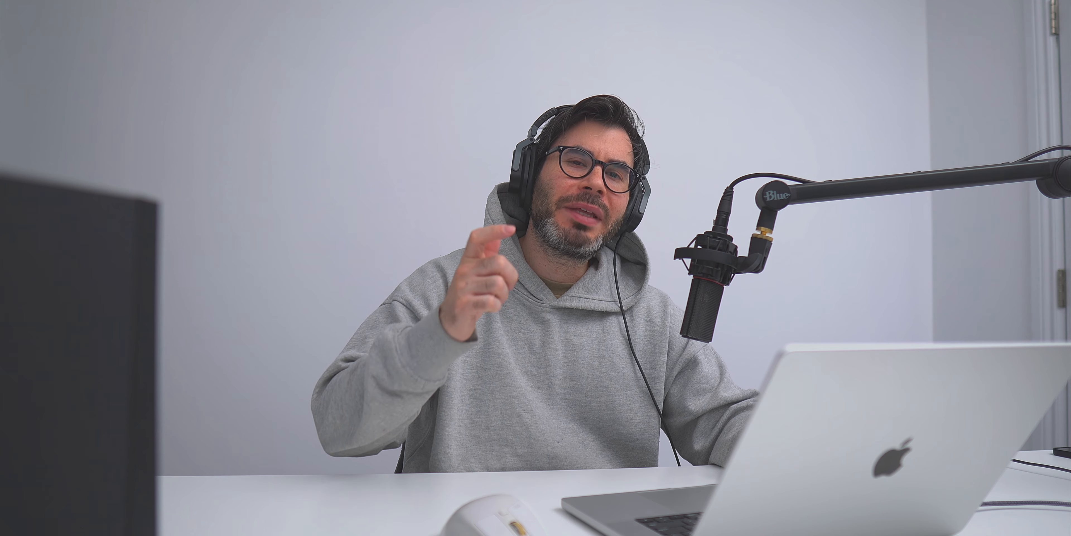
Check the Retro Synth settings on Vintage Synth Brass, clear the track's solo and play the full mix
click(35, 213)
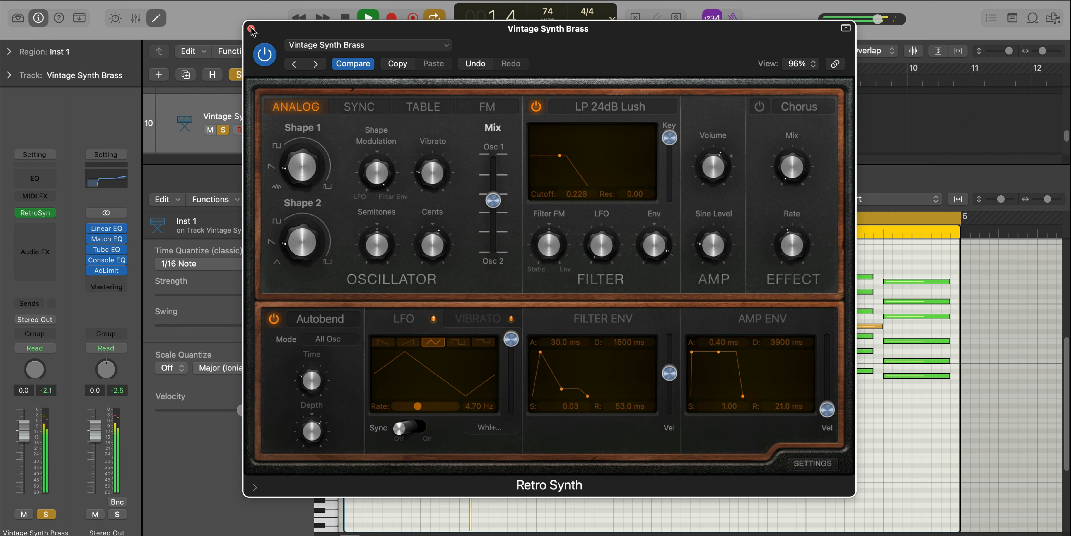
click(251, 30)
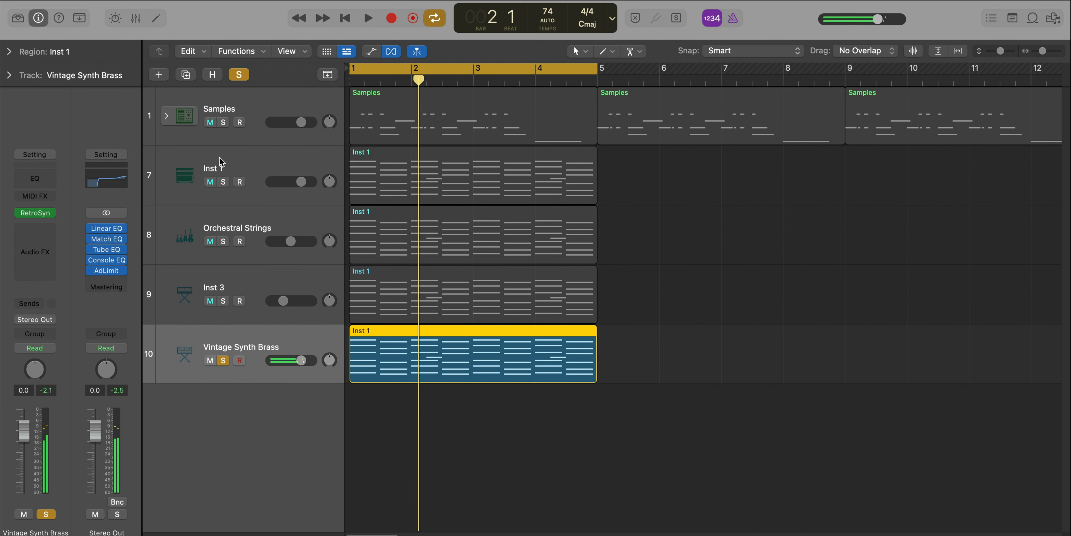
click(223, 360)
key(space)
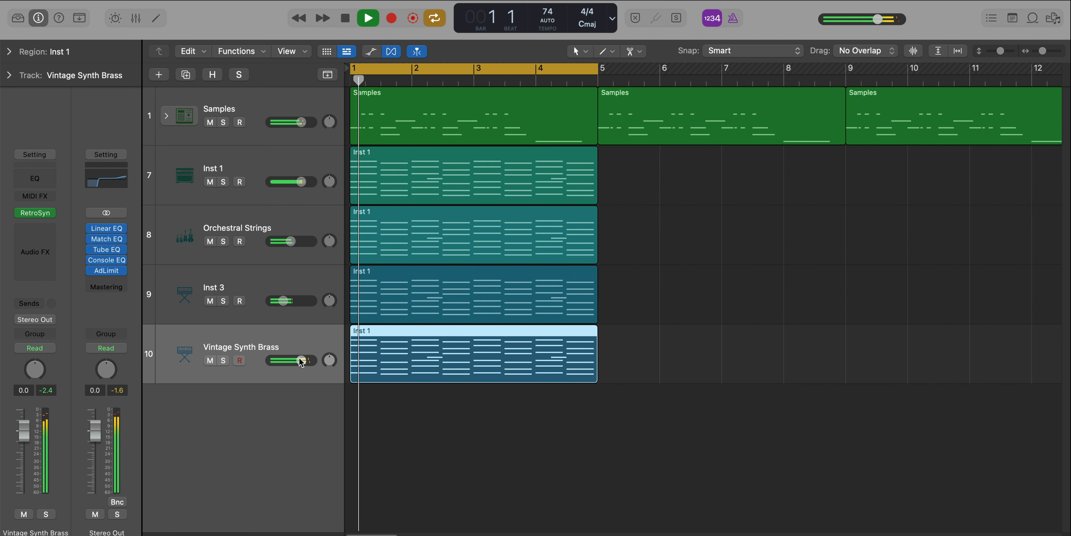
Balance Vintage Synth Brass in the mix at -14.2 dB with pan -4, and adjust Inst 3's pan
drag(267, 361, 258, 363)
scroll(287, 361, down, 5)
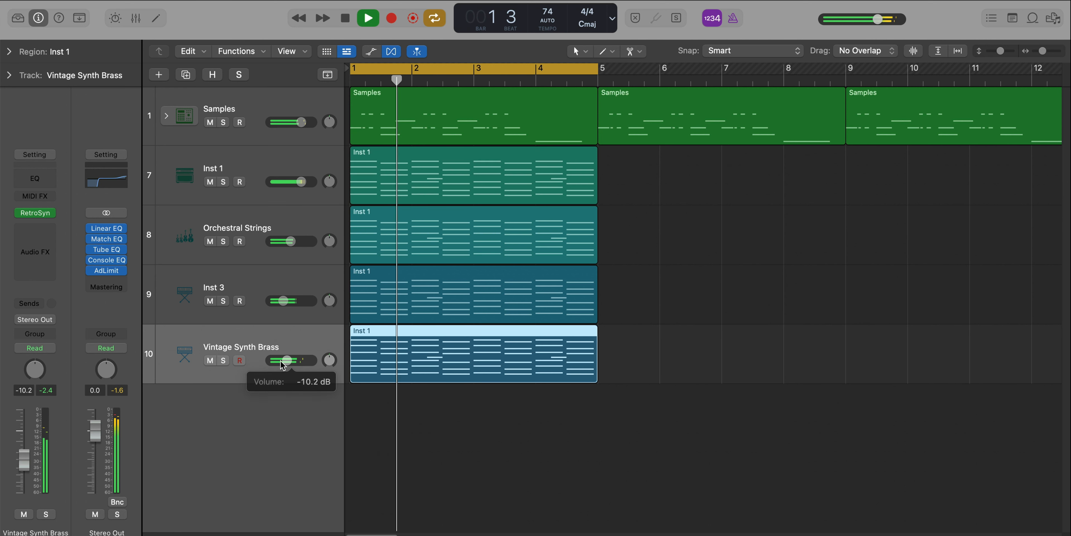
drag(331, 362, 331, 365)
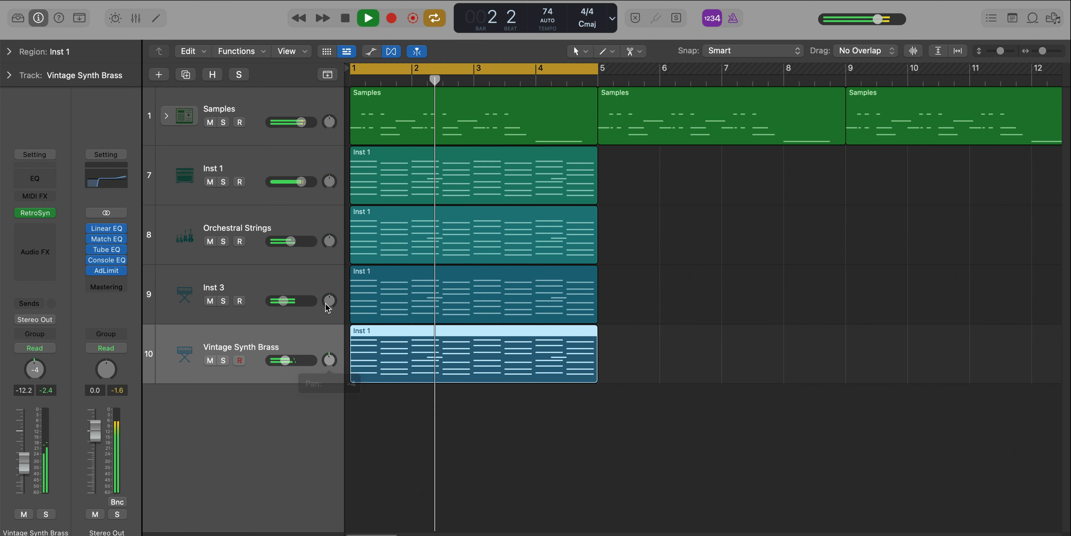
drag(329, 301, 330, 298)
drag(286, 360, 280, 362)
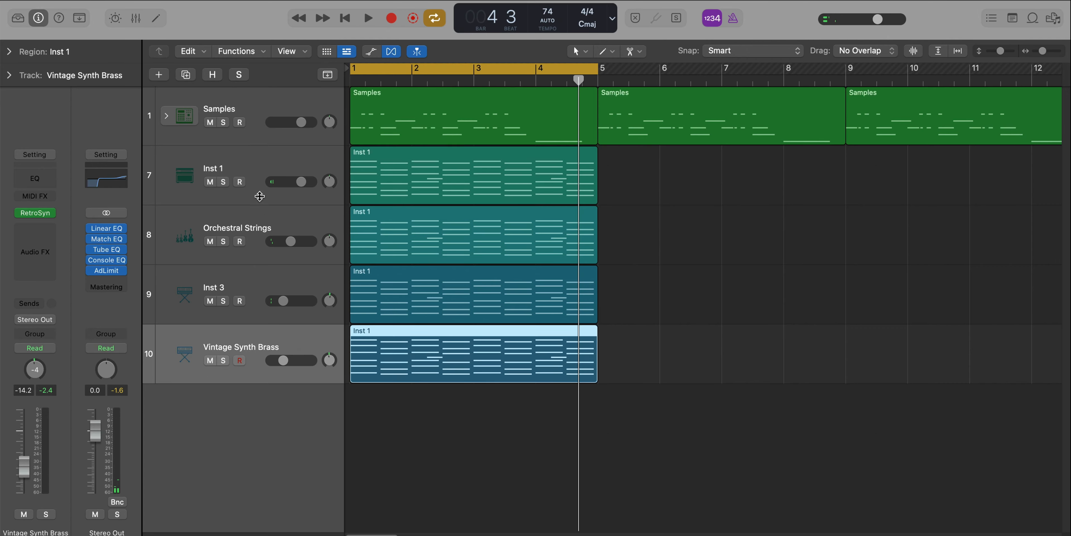
Group the four chord tracks from Inst 1 to Vintage Synth Brass into a summing stack and add a Channel EQ to it
shift+click(262, 179)
key(shift+super+d)
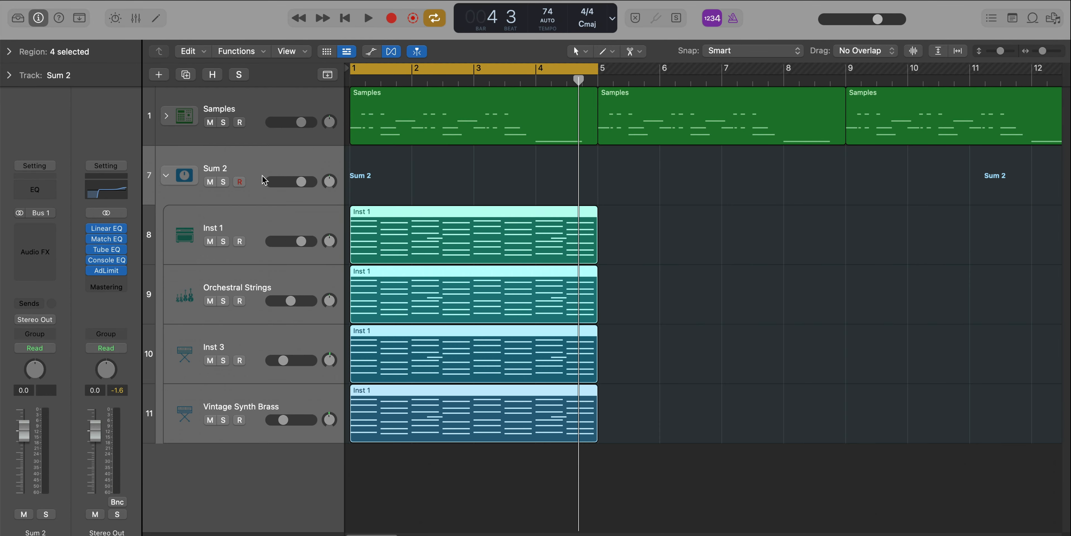
click(35, 189)
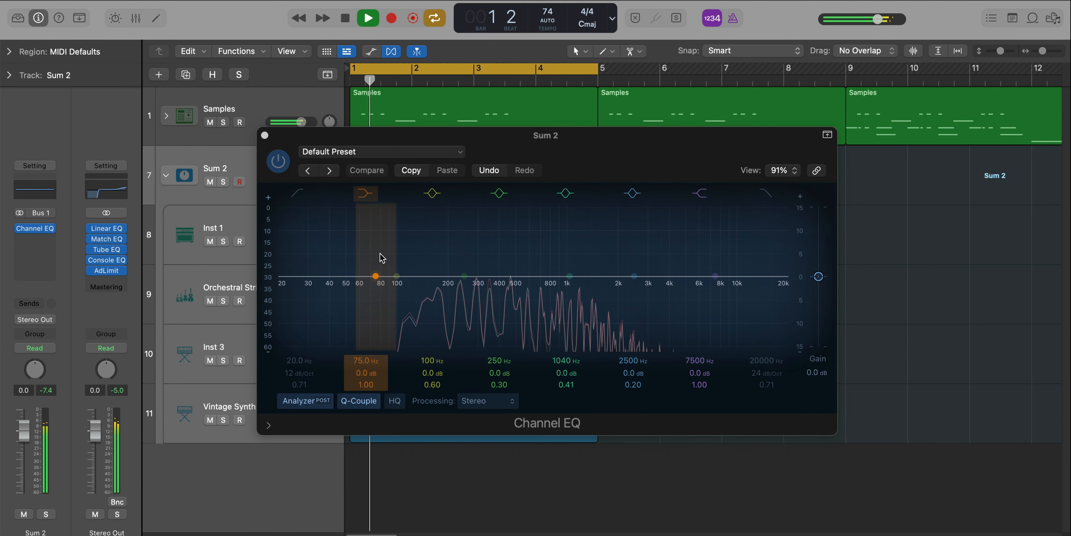
Shape the stack's EQ with shelves of -7.7 dB at 228 Hz and -6.3 dB at 2280 Hz plus +1.8 dB gain, and compare it bypassed
drag(382, 258, 400, 316)
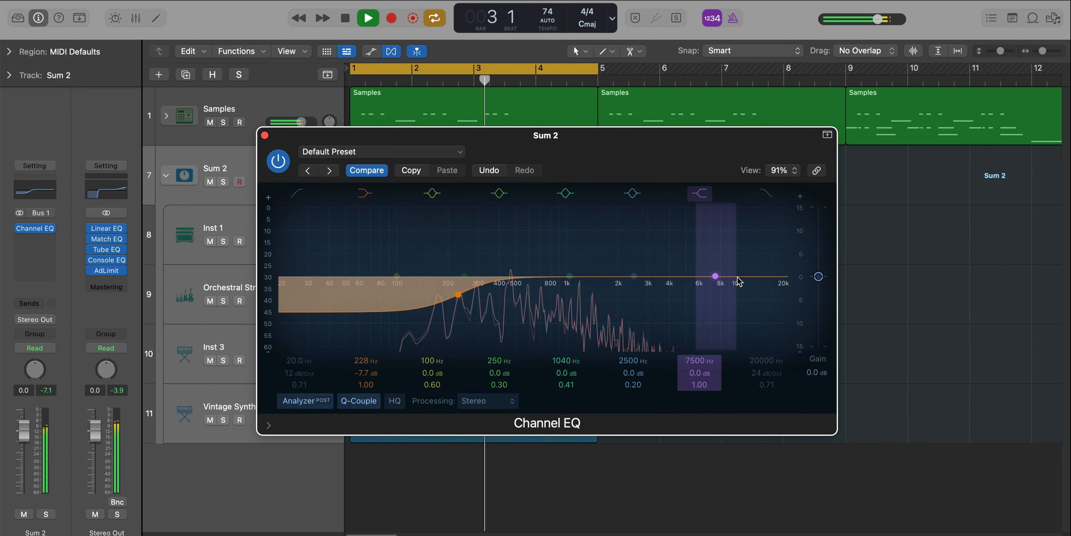
drag(715, 283, 636, 324)
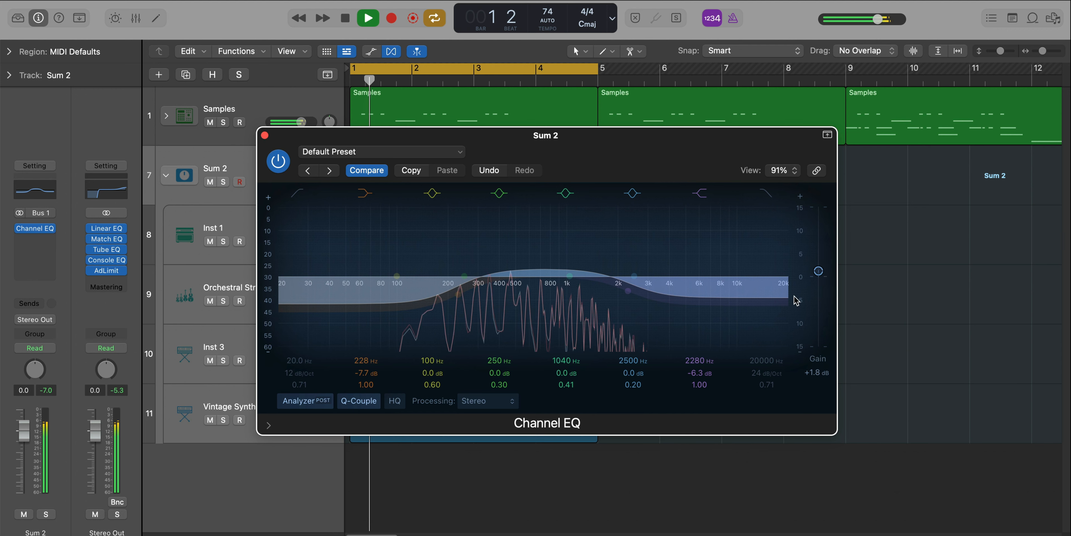
click(278, 161)
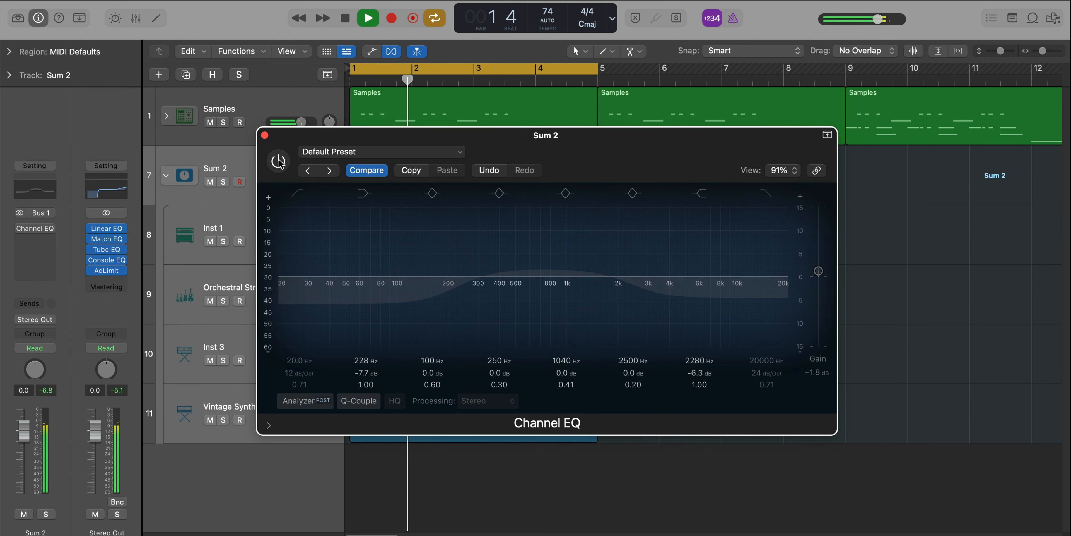
click(278, 161)
click(265, 135)
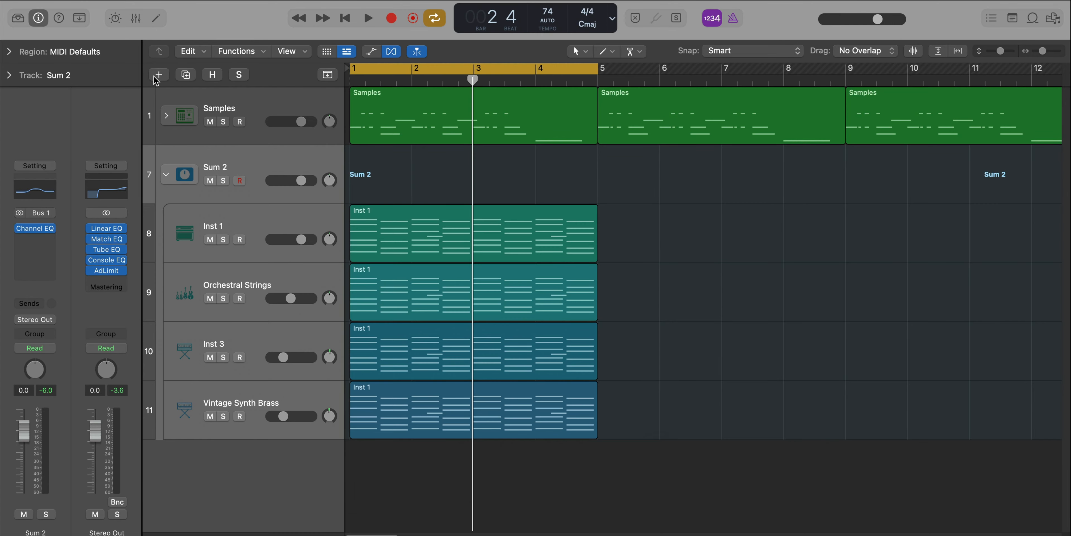
Create a new software instrument track and load Trumpets from the Orchestral Brass library
click(158, 75)
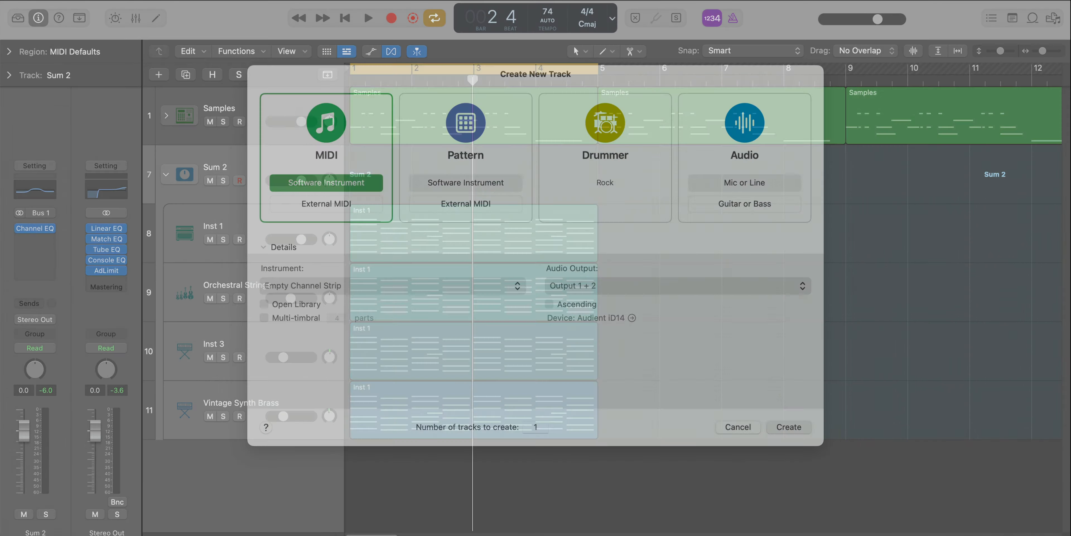
key(Return)
click(17, 20)
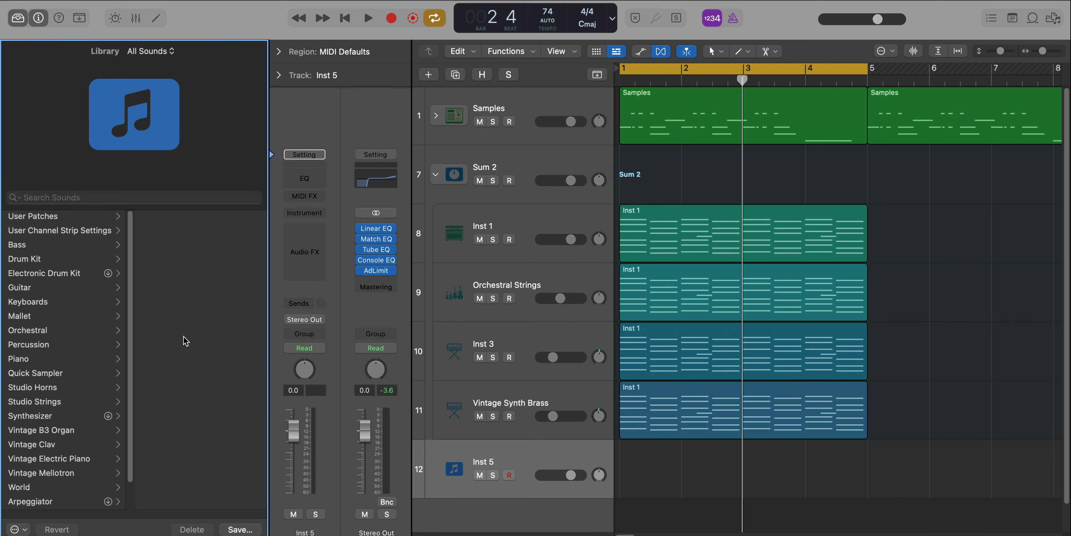
click(87, 330)
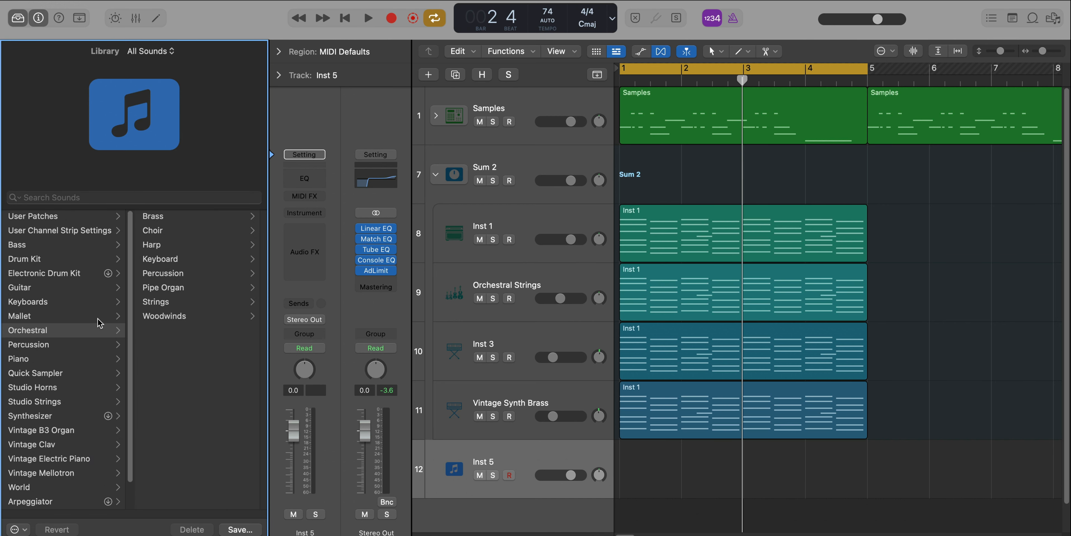
click(168, 220)
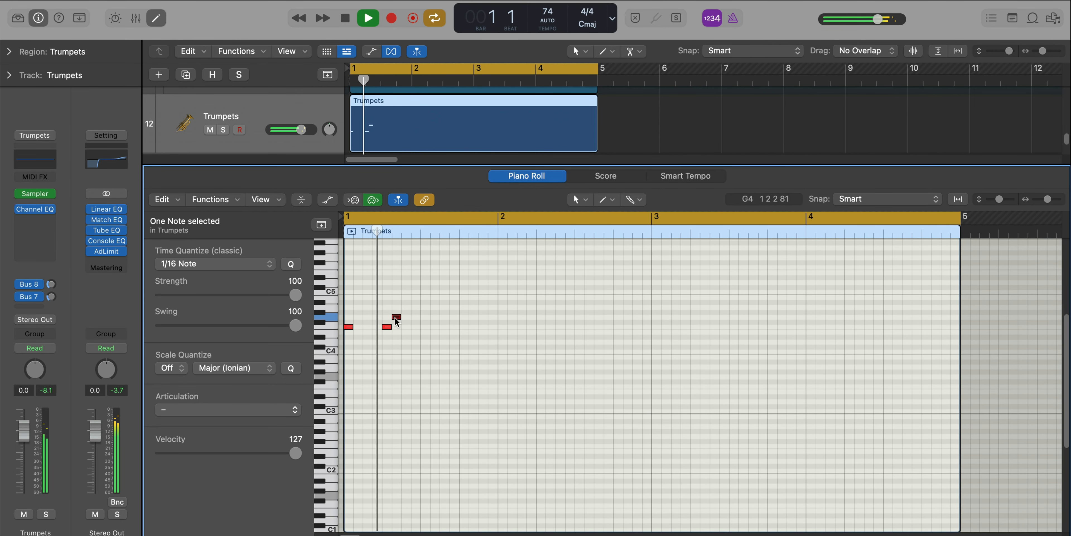
Move the third trumpet note to 1 2 3, then repeat the three-note figure at bar 2 and play it back
drag(396, 318, 408, 319)
key(space)
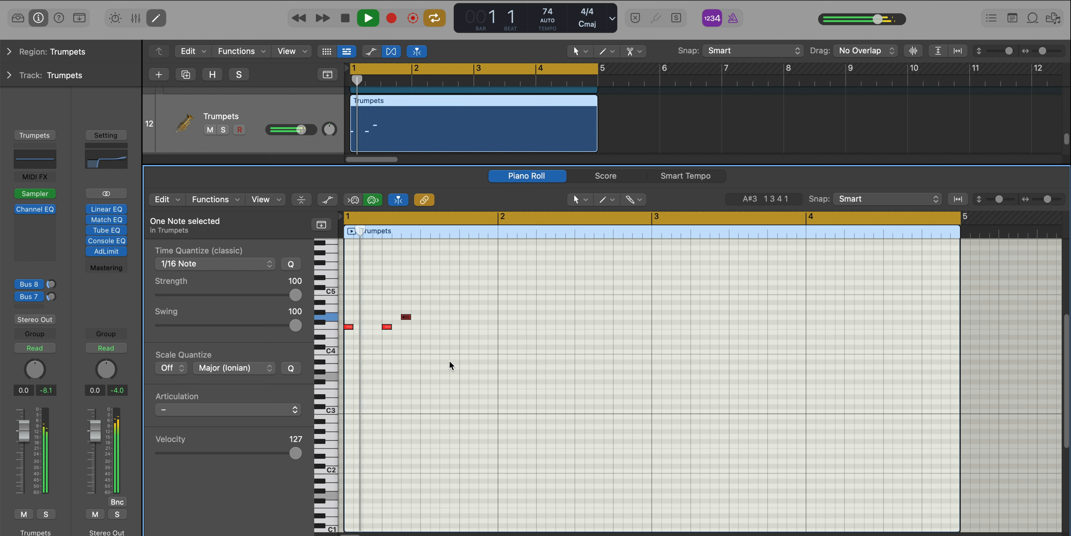
key(space)
drag(457, 369, 338, 293)
key(super+r)
key(space)
key(space)
drag(426, 328, 503, 335)
key(space)
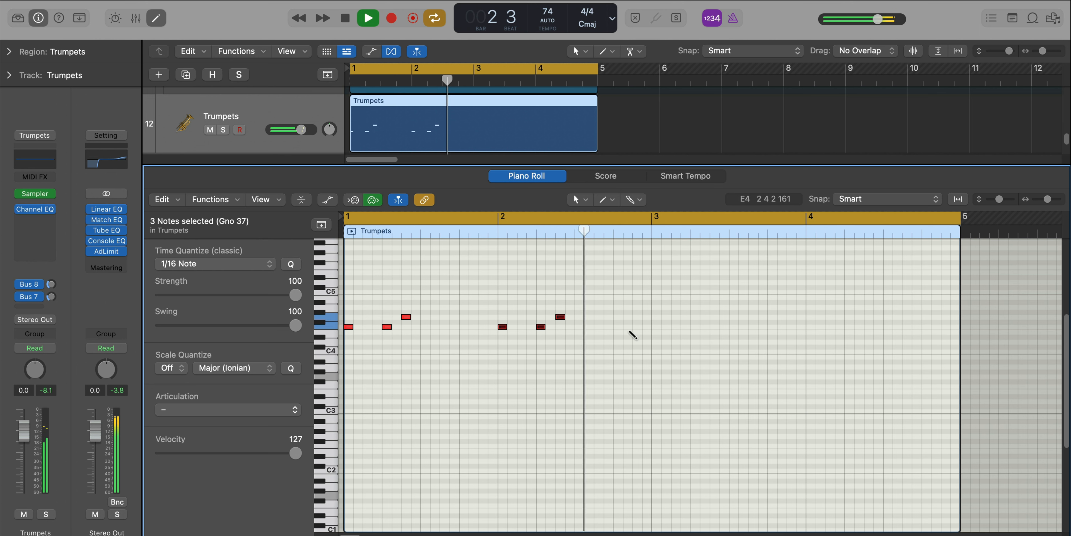
Add an F4 note near the end of bar 2, shift it one sixteenth earlier, and repeat the two-bar trumpet pattern into bars 3 and 4
super+click(637, 327)
key(space)
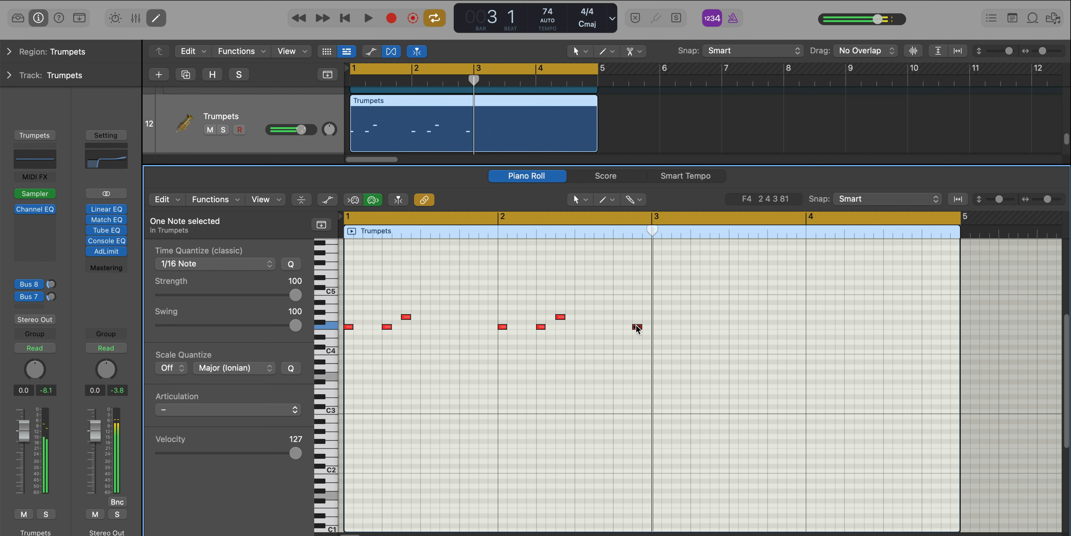
drag(657, 352, 340, 297)
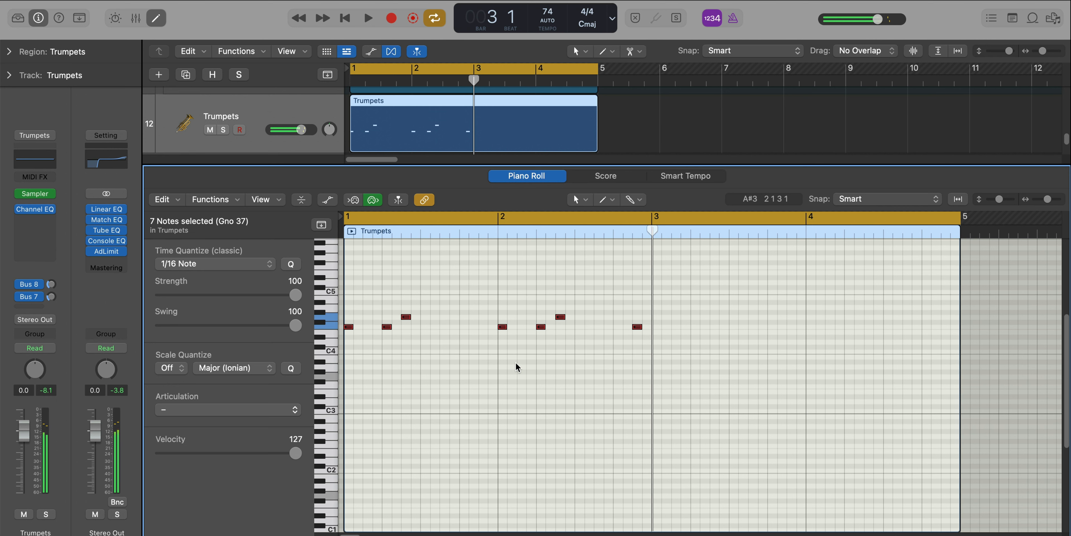
click(622, 337)
drag(636, 327, 631, 334)
drag(701, 371, 346, 268)
key(super+r)
key(space)
Set the cycle range to bars 3 and 4 and play the trumpet part
drag(649, 220, 929, 243)
scroll(737, 402, up, 2)
scroll(737, 402, up, 2)
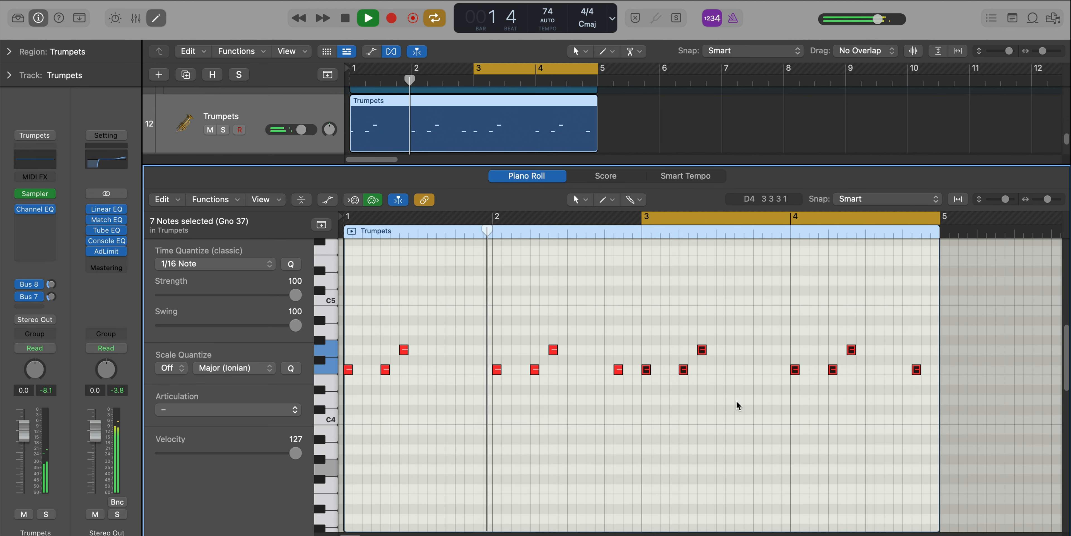
scroll(734, 405, right, 3)
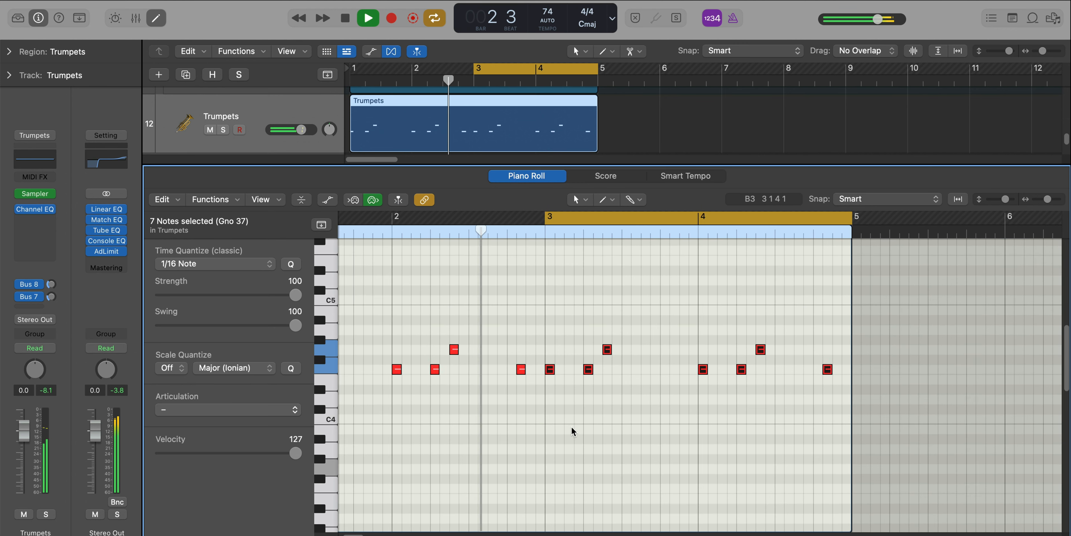
key(space)
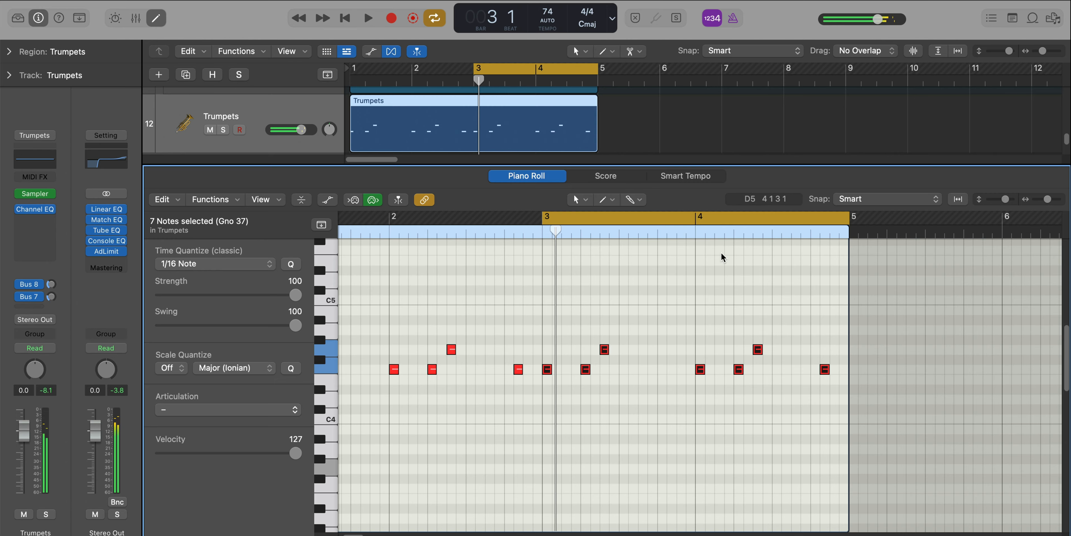
Cycle bar 4 and build a descending sixteenth-note trumpet run of C5, A#4, A4, G4 and F4 from 4 3 3 to 4 4 3
drag(703, 221, 850, 239)
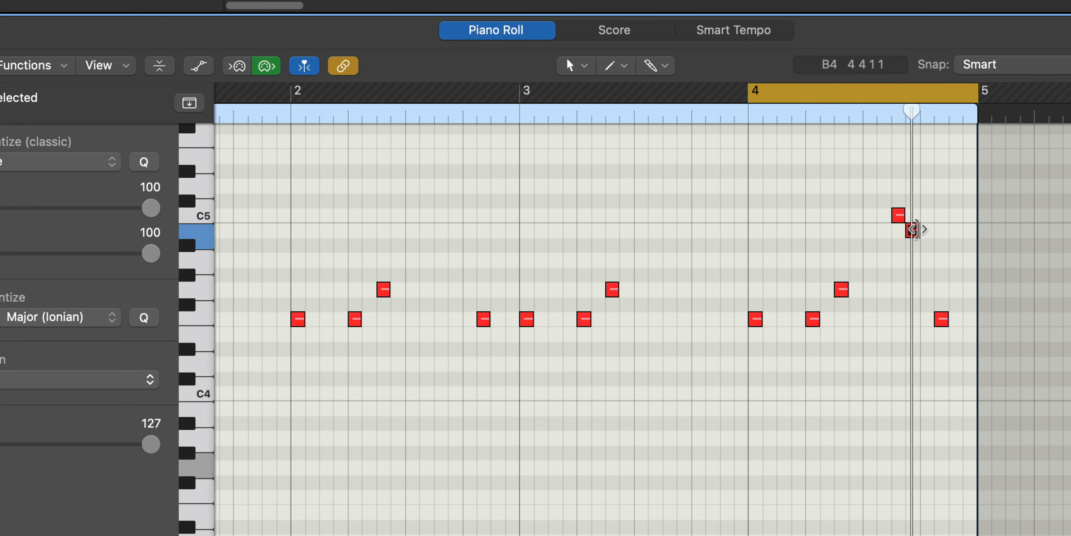
drag(912, 229, 913, 249)
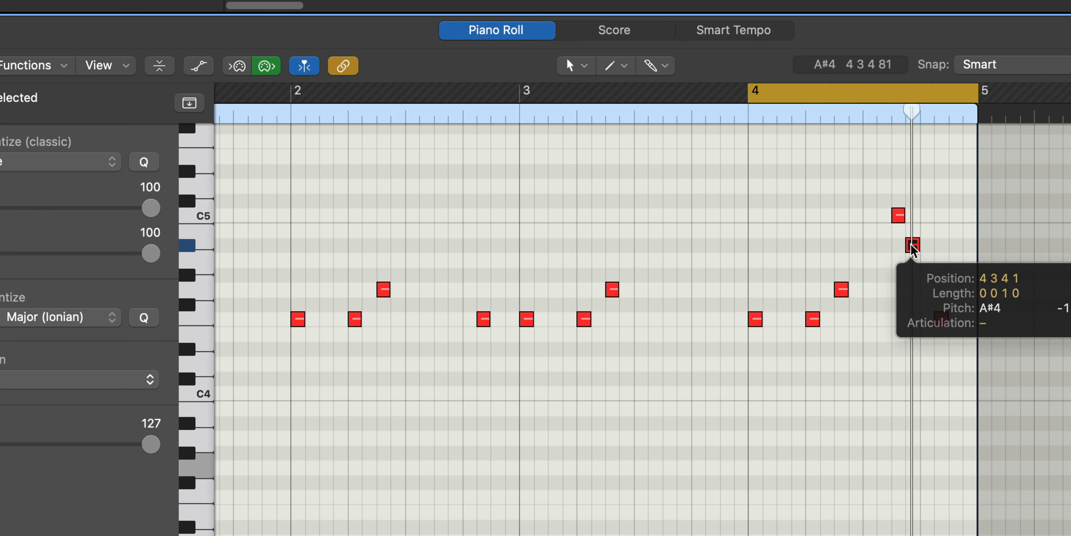
double_click(924, 260)
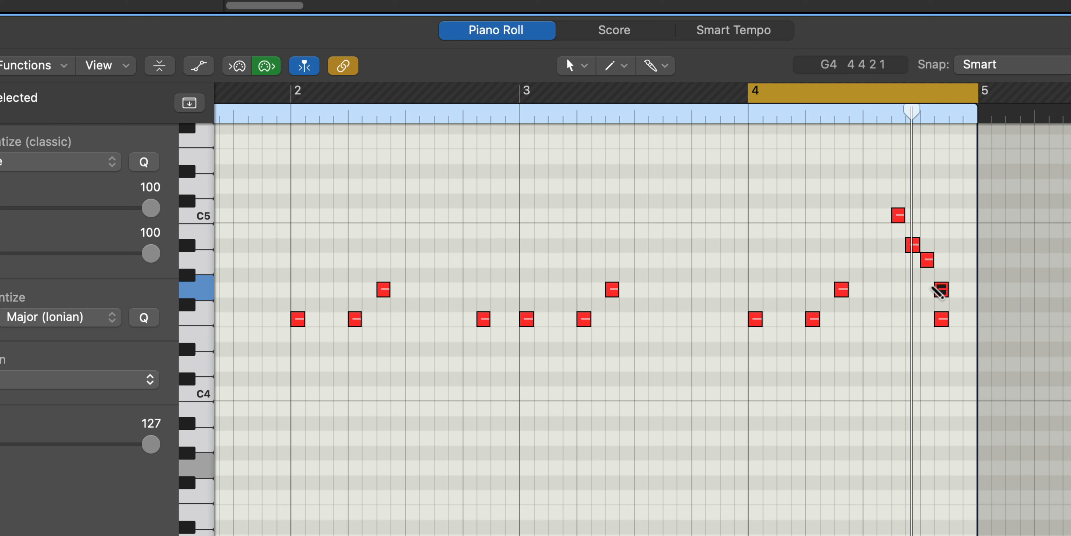
click(943, 291)
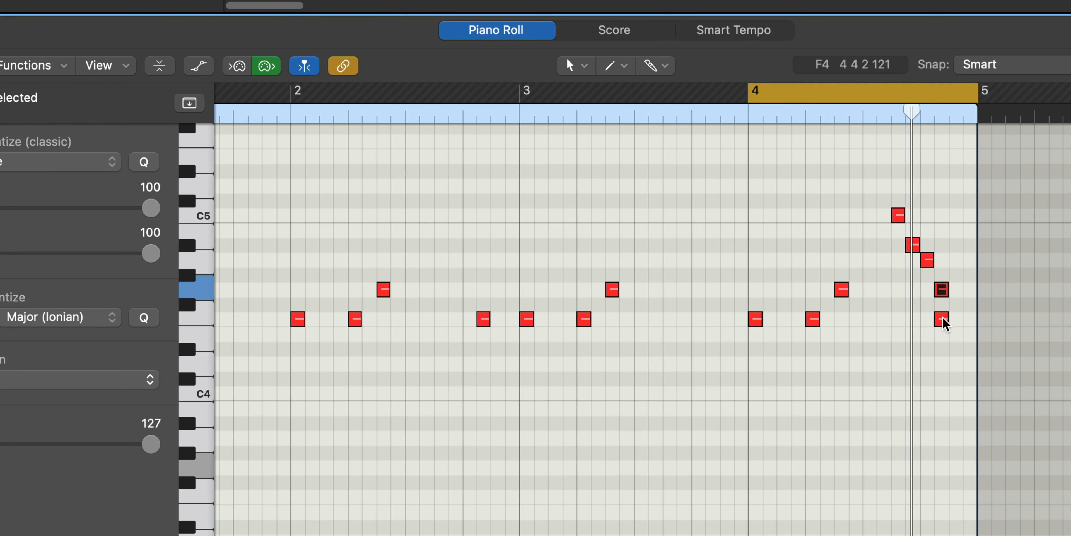
drag(945, 324, 958, 324)
key(space)
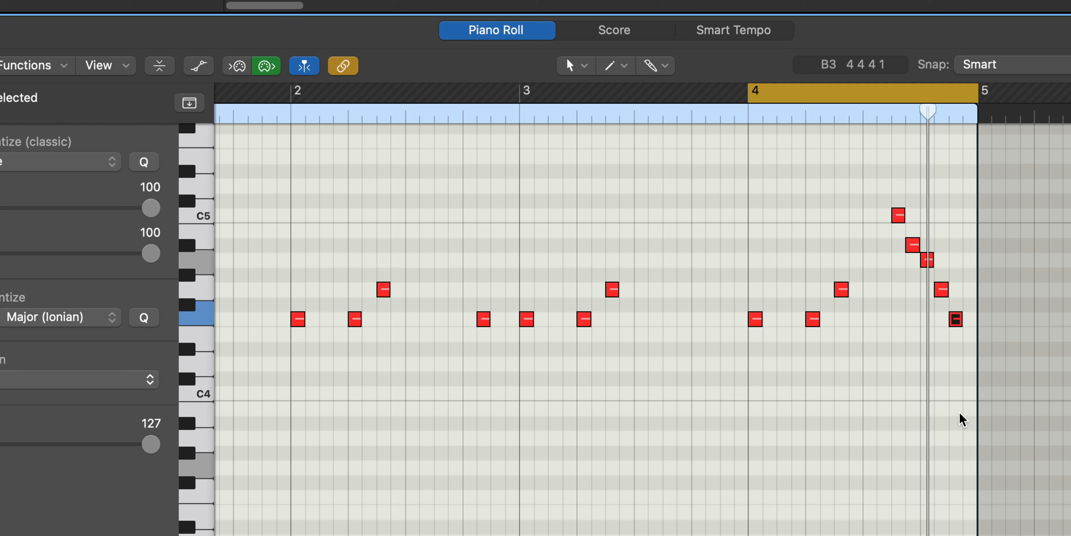
Remove the G4 note from the closing trumpet run and move its A#4 and A4 notes one sixteenth later
click(935, 333)
drag(911, 252, 943, 263)
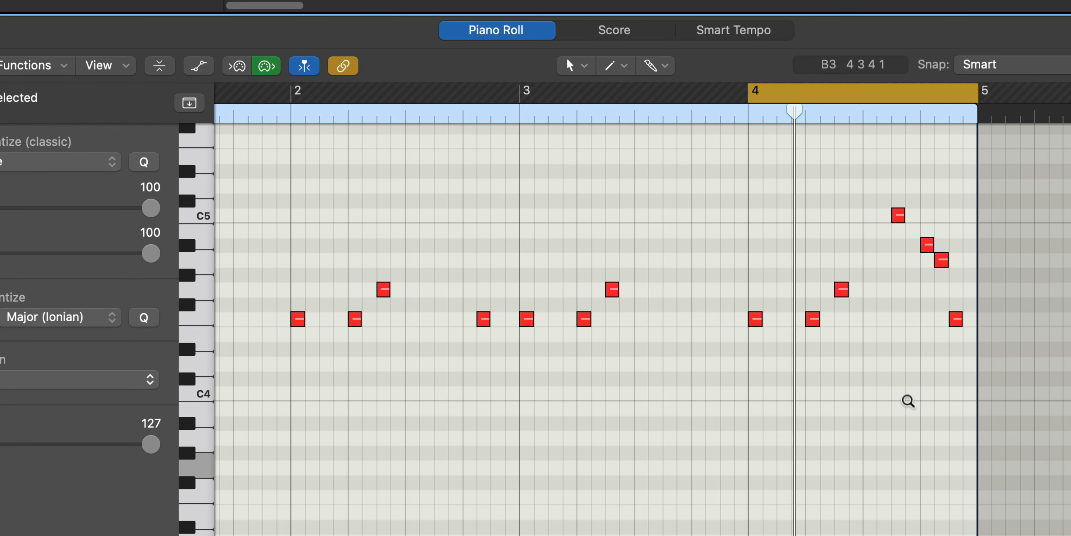
scroll(907, 400, down, 3)
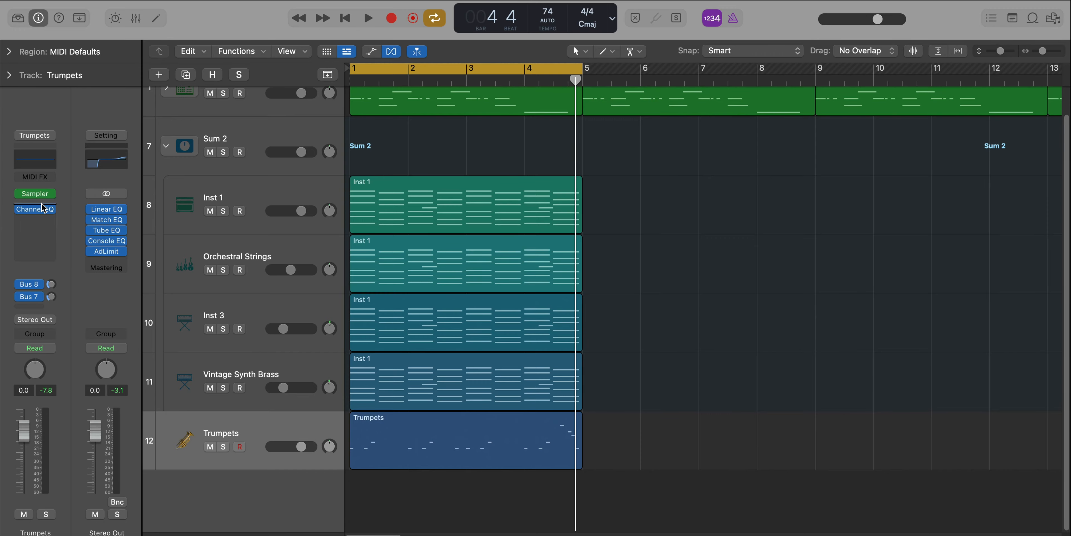
Open the Trumpets track's Sampler and bring its ENV 1 AMP release setting into view
click(37, 195)
drag(620, 129, 515, 34)
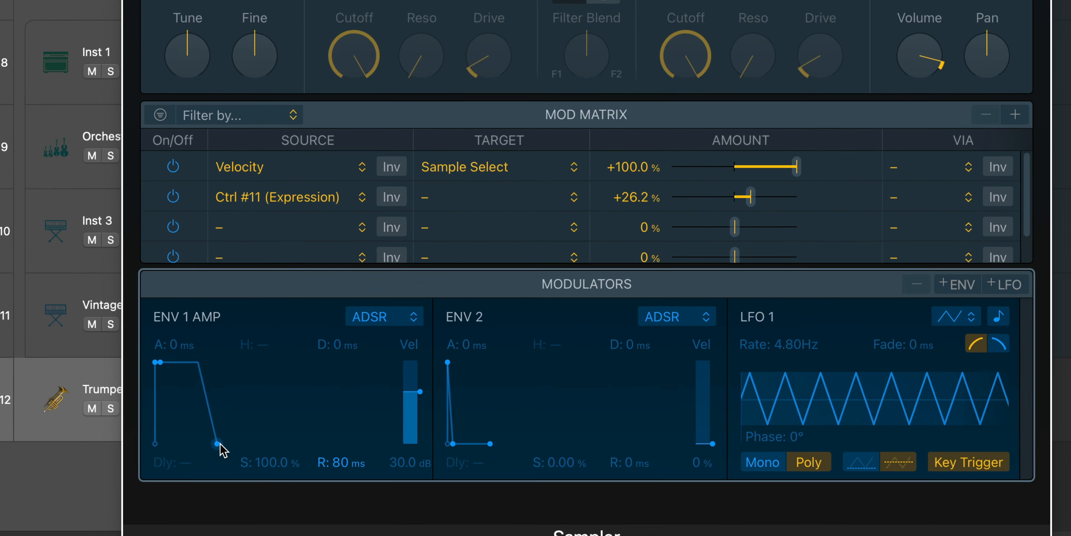
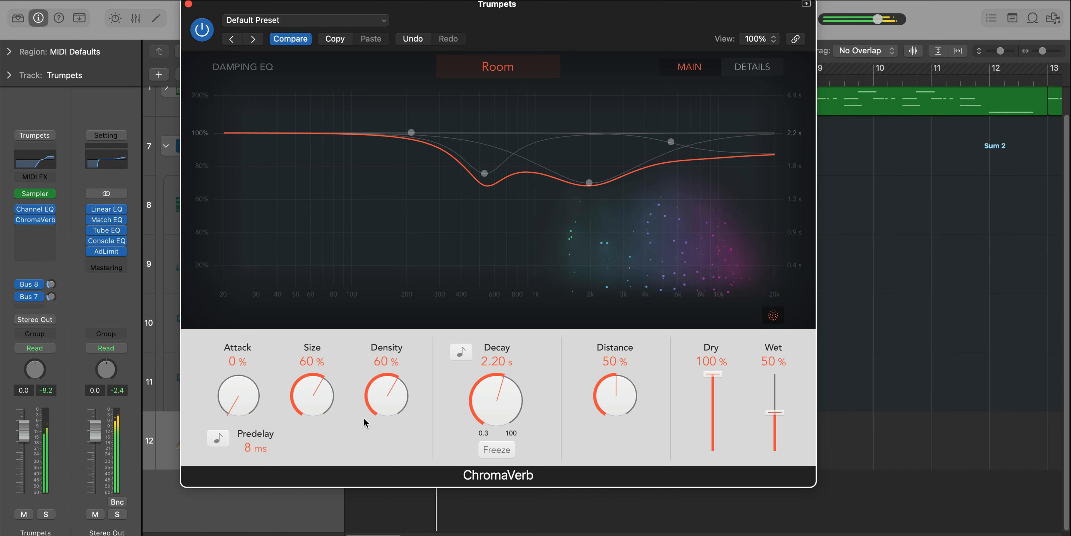
Set the ChromaVerb density on Trumpets to 100% and lower the track's volume to -2.6 dB
drag(367, 420, 409, 164)
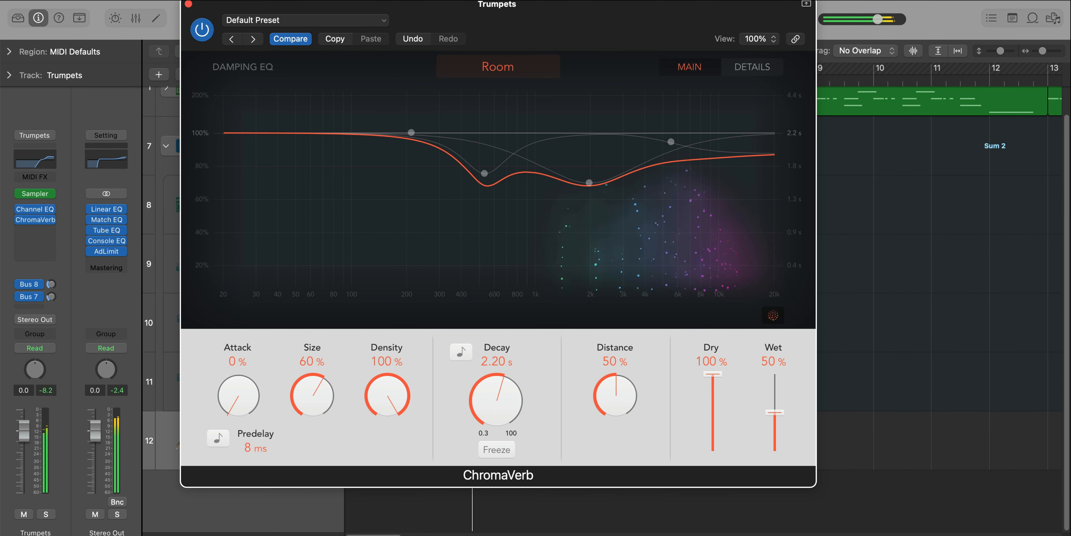
click(188, 5)
drag(25, 440, 26, 444)
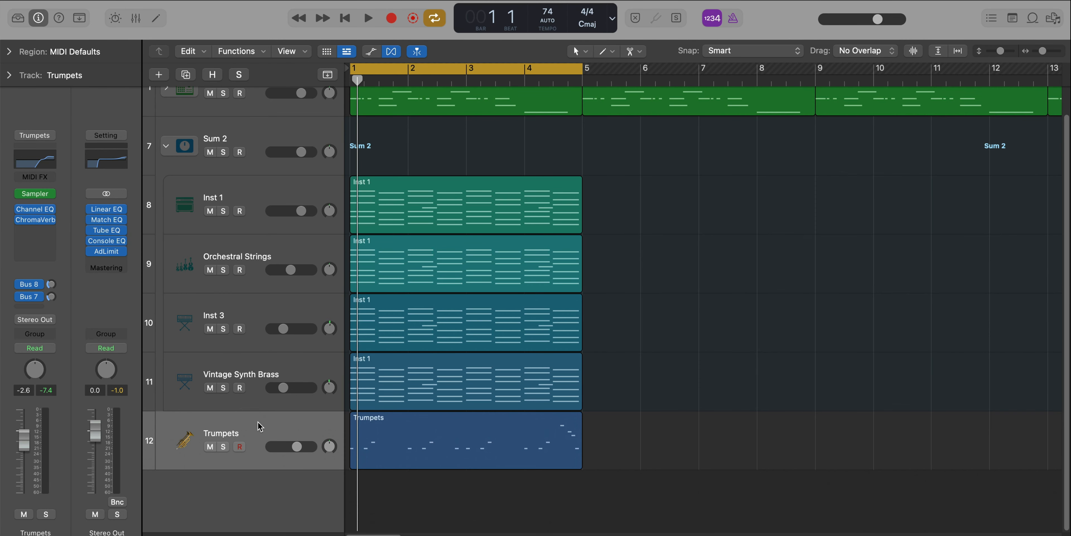
Duplicate the Trumpets track without its notes and create an empty region on the copy spanning bars 1 to 4
click(260, 427)
key(super+d)
super+click(366, 444)
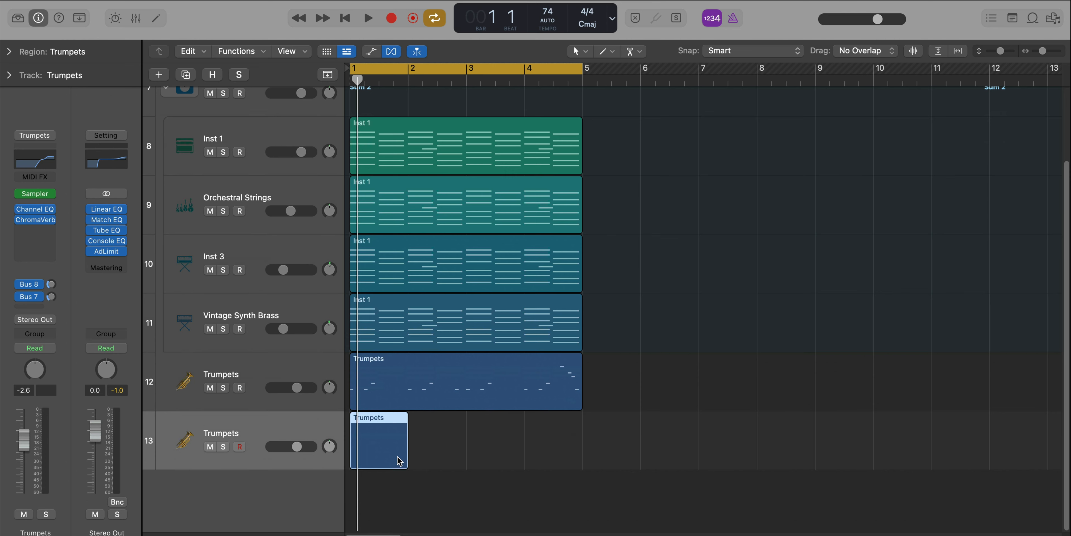
drag(403, 456, 579, 462)
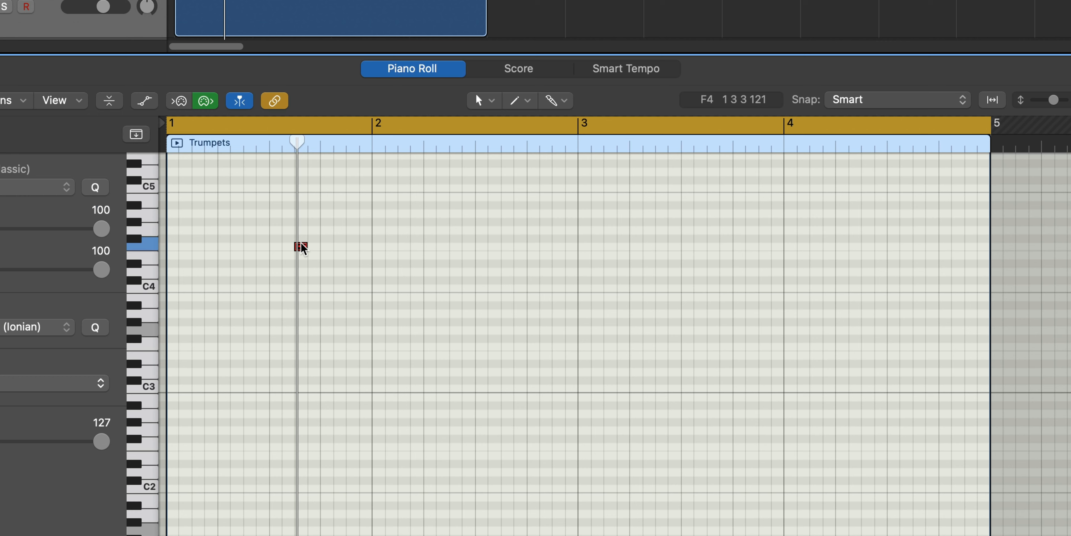
Add a second F4 note at 1 4 2 in the new trumpet region and shorten it to half a sixteenth
click(339, 247)
key(space)
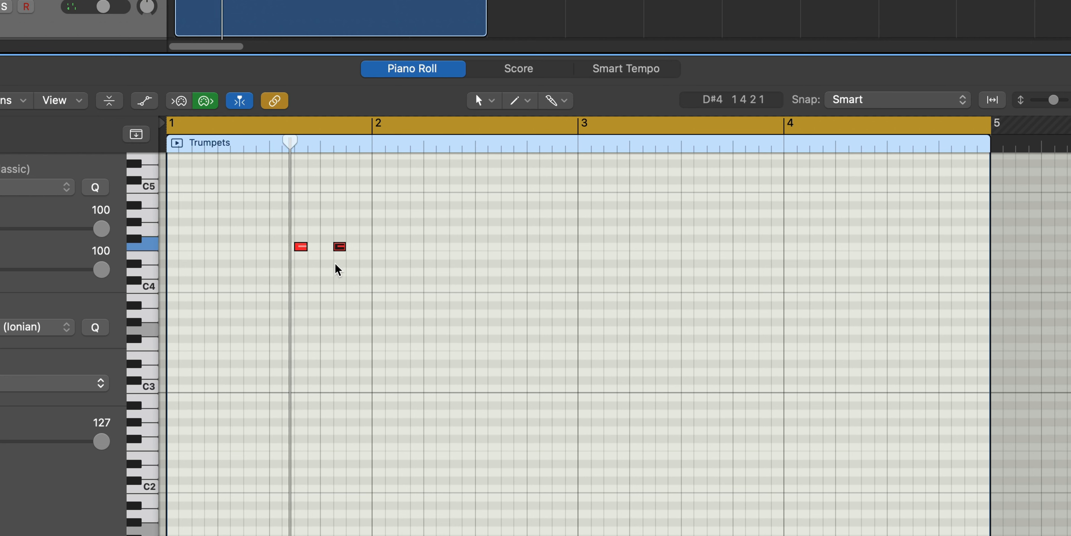
click(341, 247)
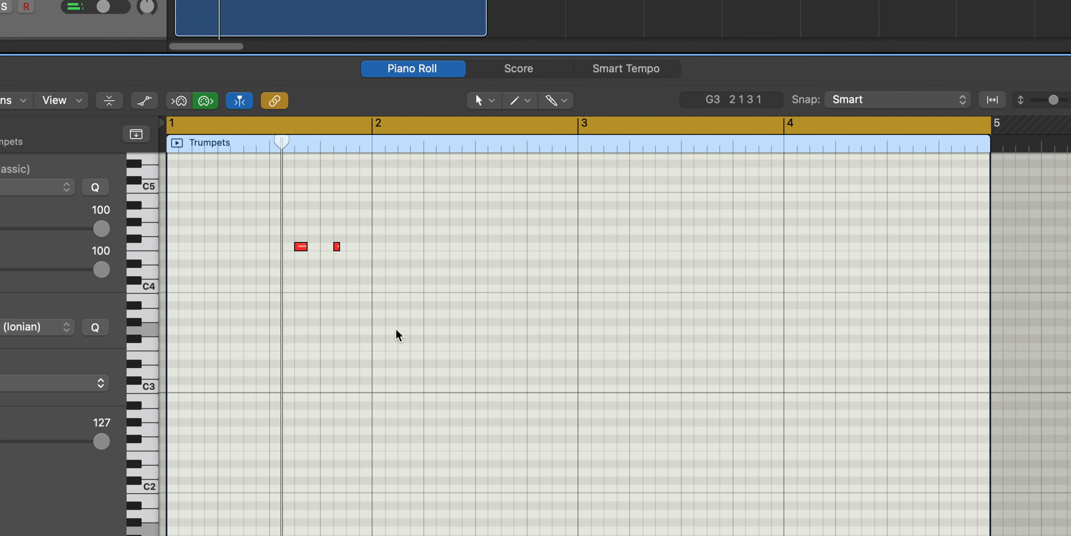
Copy the two F4 notes from bar 1 to the same position in bar 3 and play them back
drag(383, 271, 719, 264)
click(303, 247)
key(space)
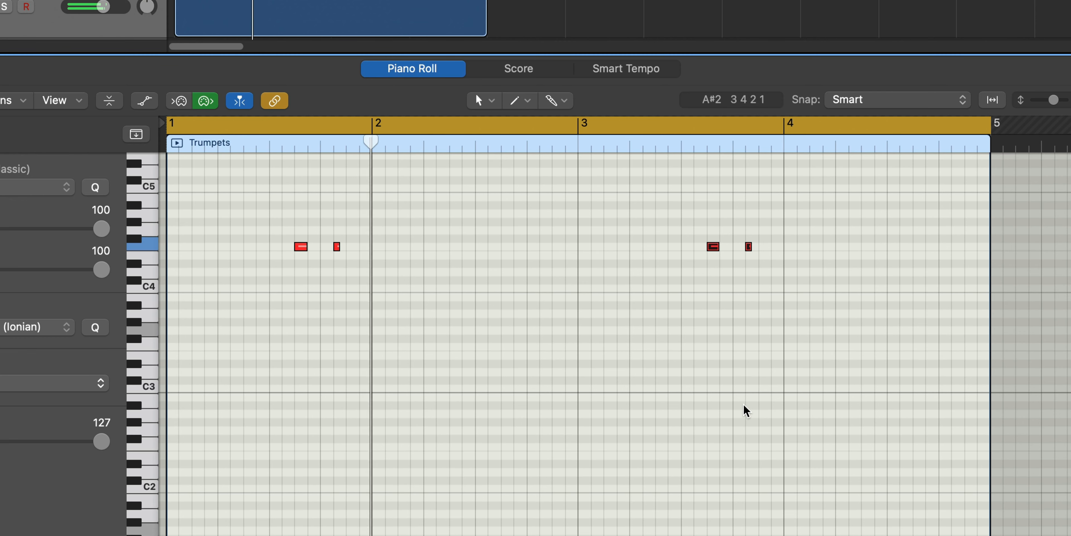
Repeat the F4 pair into bar 4, move it to start at 4 3 3, and shorten its first note to 0 0 0 120
key(cmd+r)
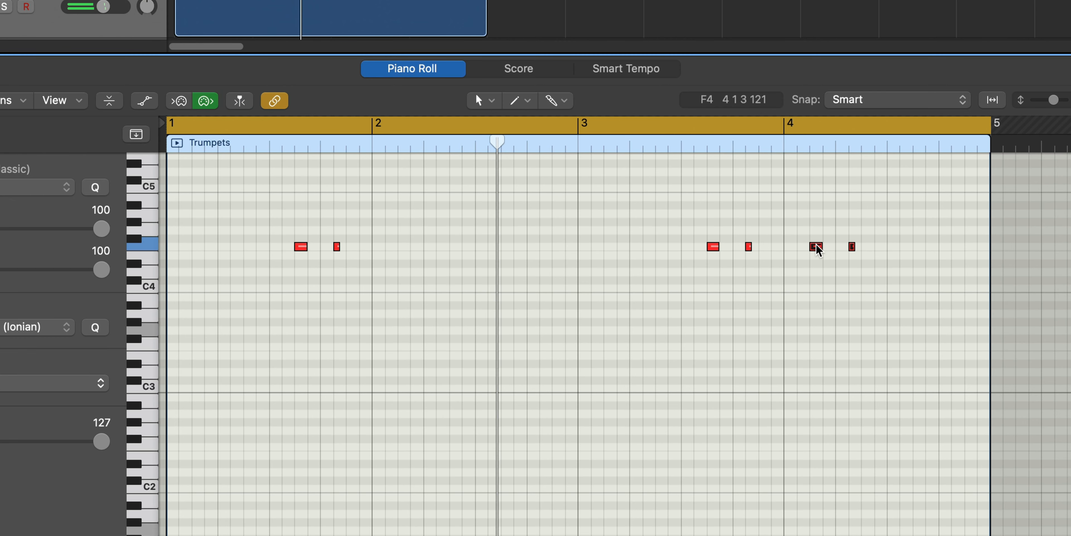
drag(818, 247, 917, 250)
click(916, 249)
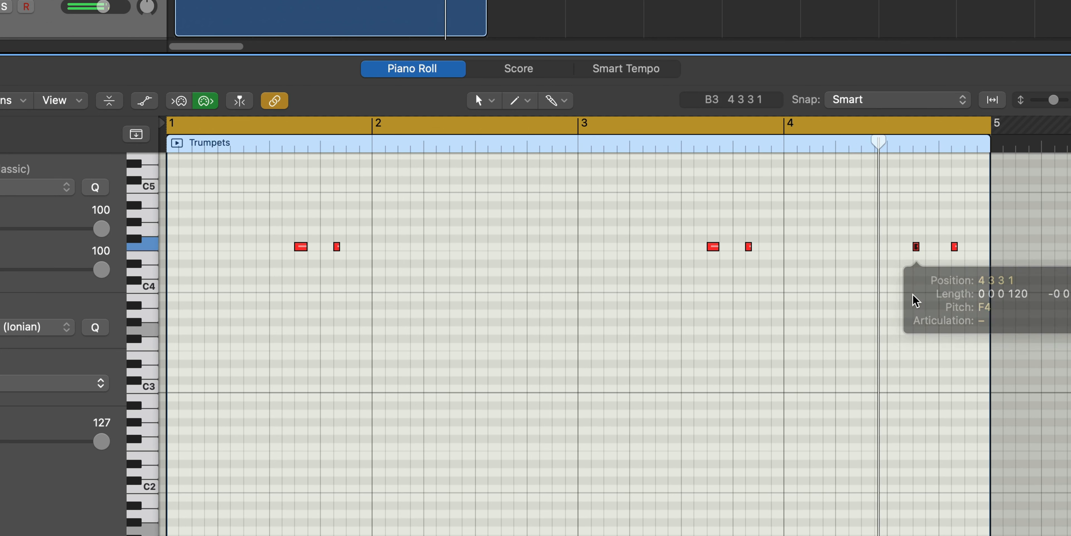
drag(914, 301, 915, 301)
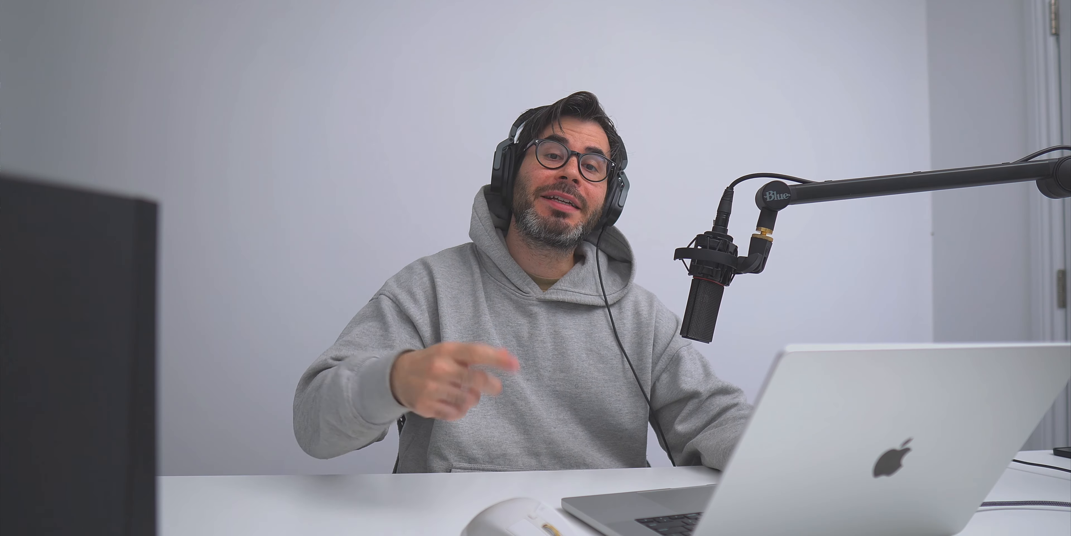
Create a new software instrument track and load the 2024 Drum Kit user patch on it, with its sub-tracks expanded
click(158, 75)
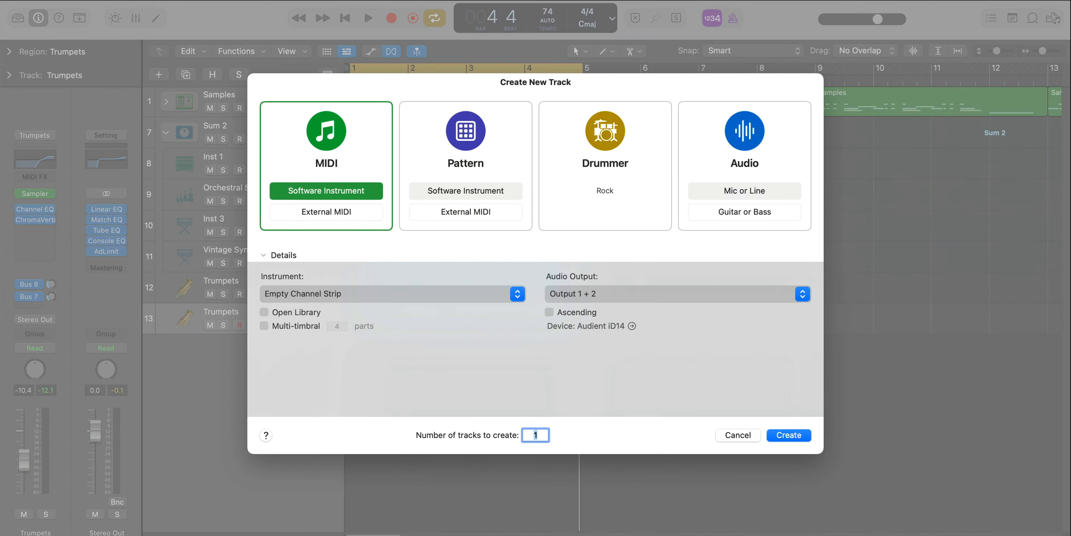
key(Return)
click(17, 19)
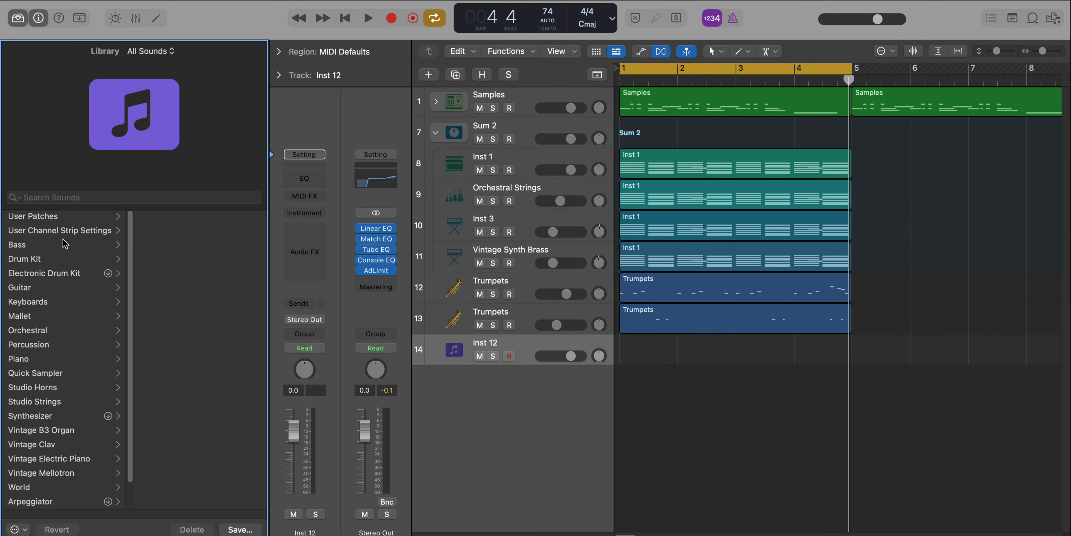
click(45, 220)
click(181, 248)
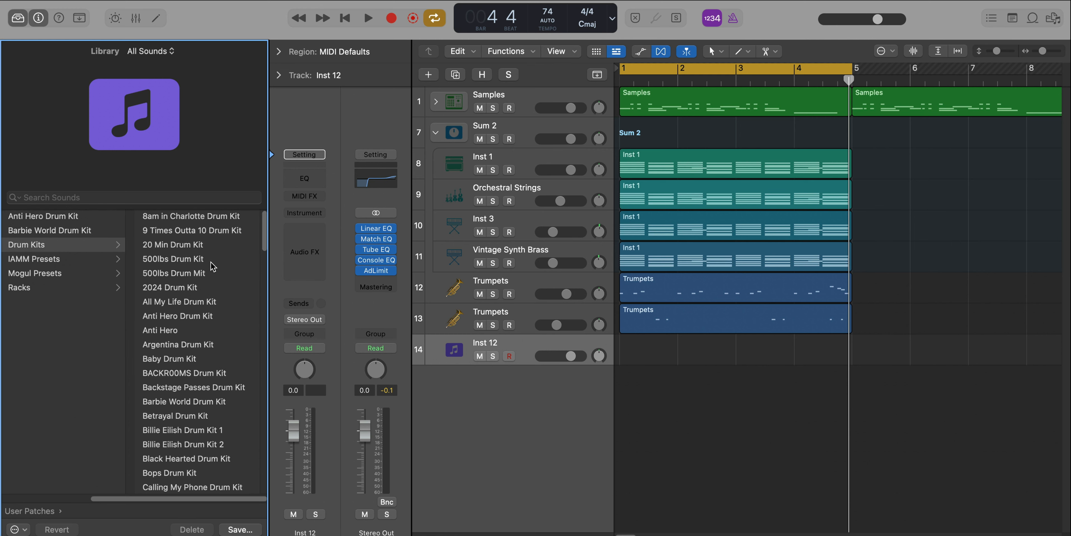
click(24, 23)
click(165, 348)
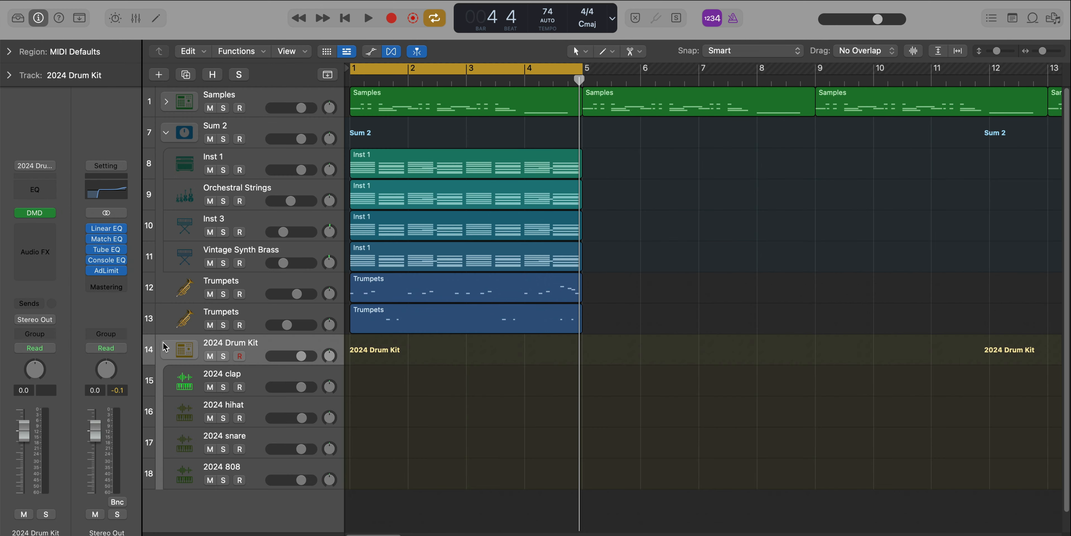
Create a pattern region on the 2024 clap track with a hit on step 5 and play it back
right_click(358, 381)
click(379, 402)
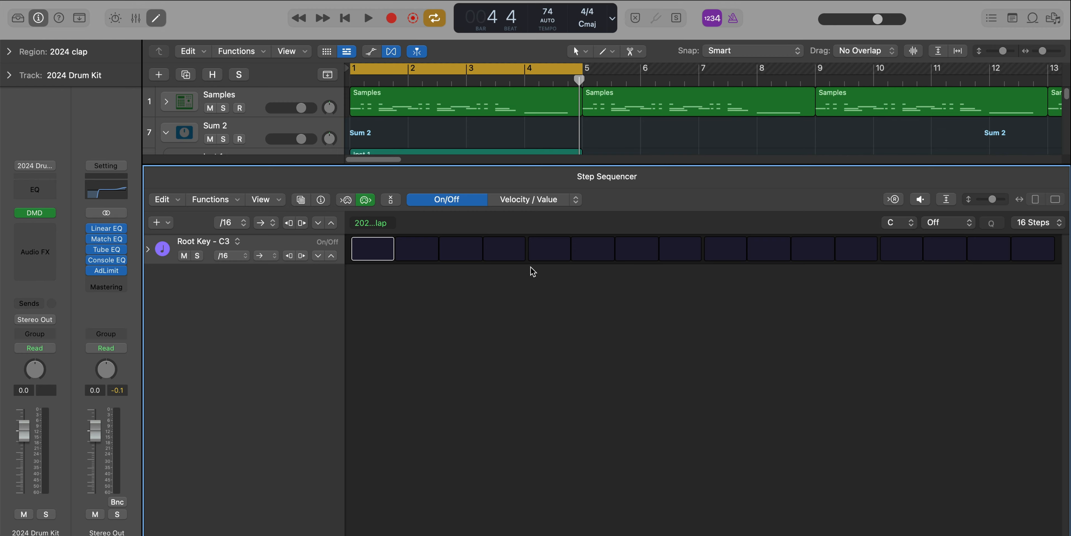
key(space)
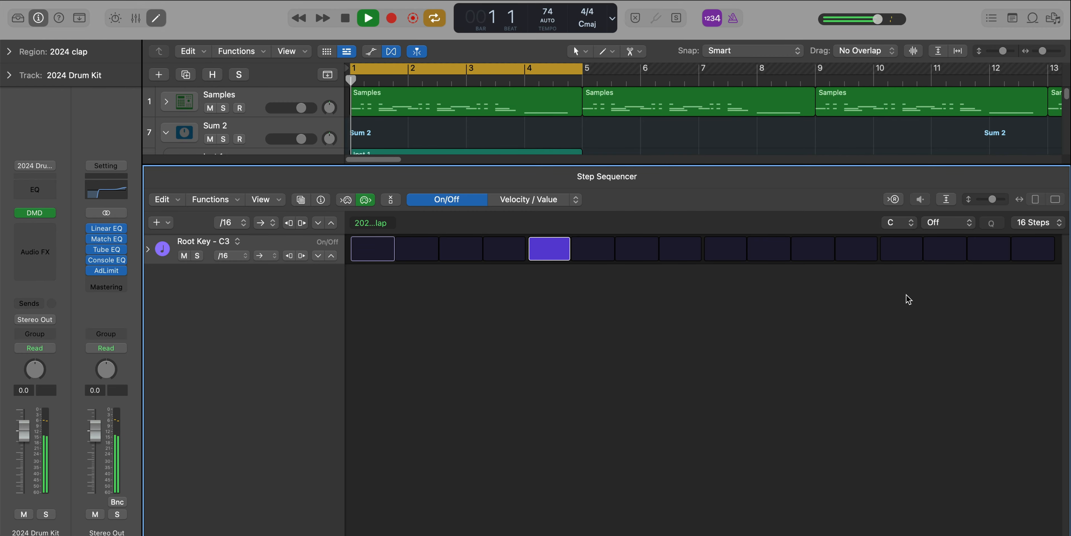
key(e)
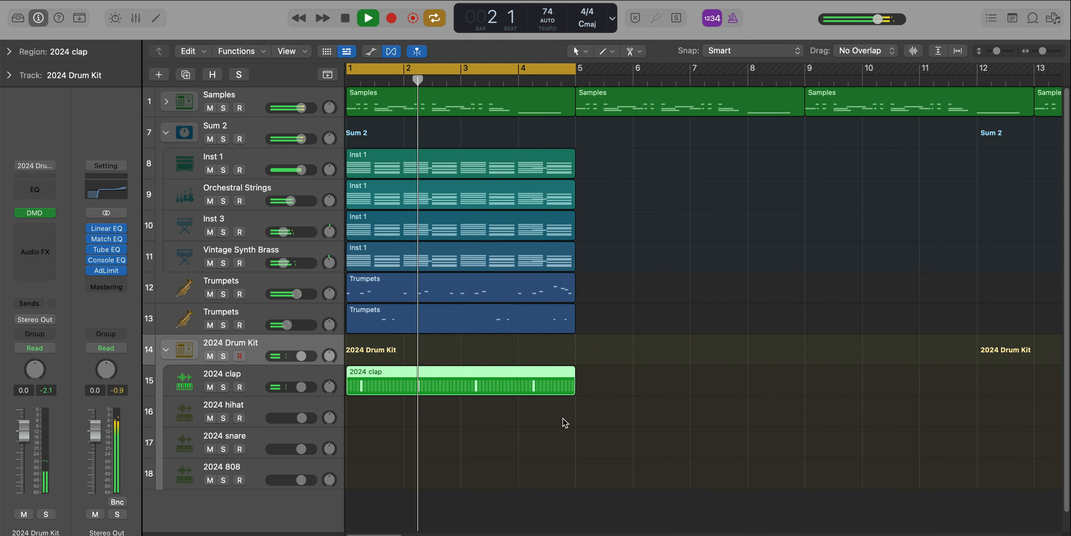
Create a pattern region on the 2024 hihat track with all 16 steps turned on and play it back
right_click(363, 413)
click(377, 432)
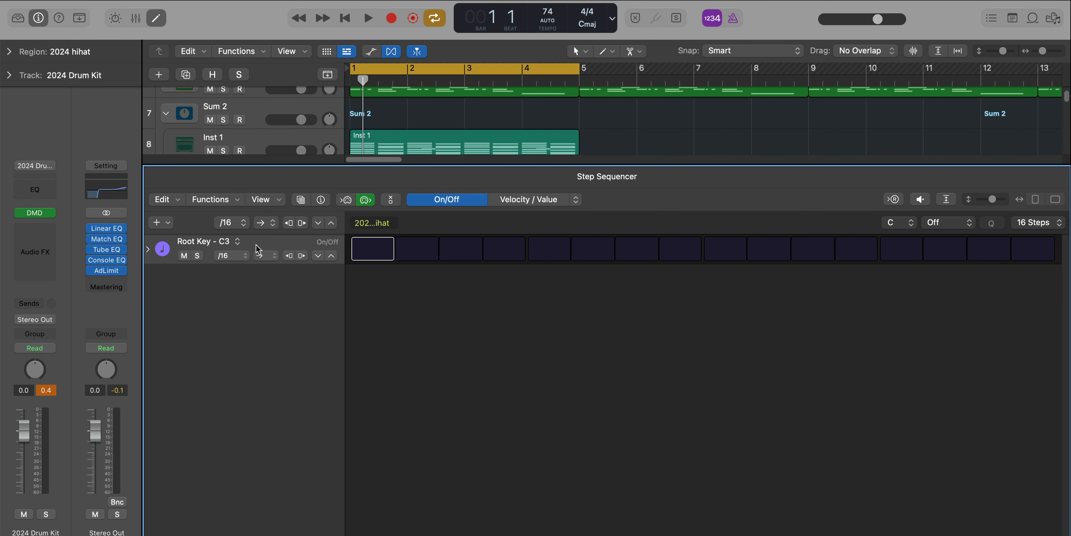
click(332, 253)
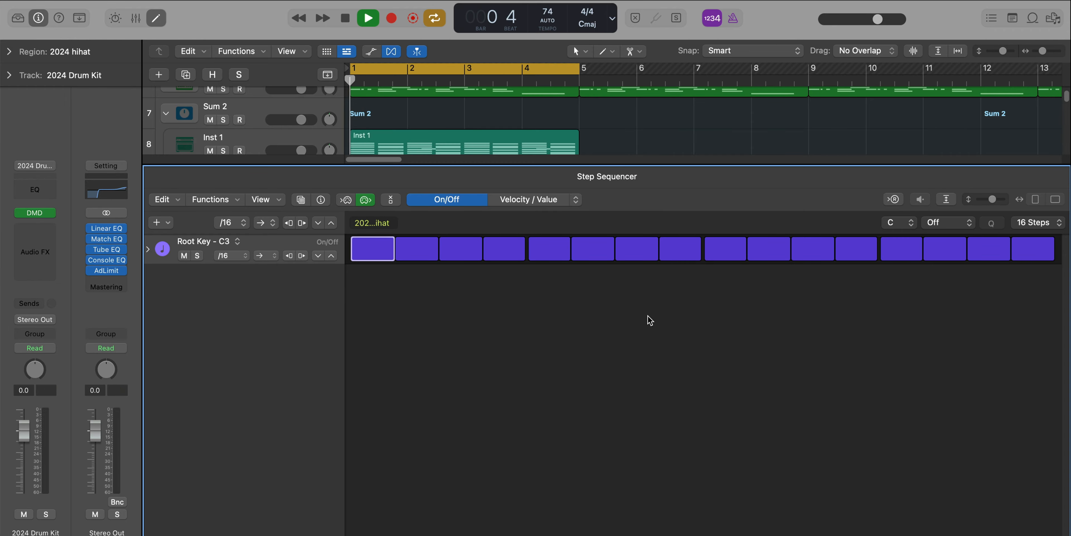
key(e)
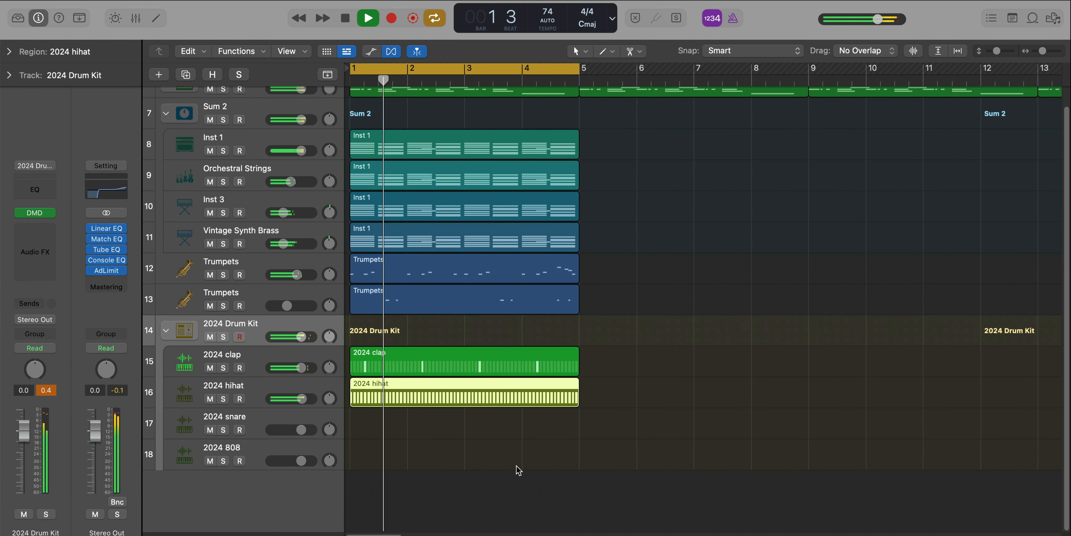
Convert the 2024 hihat pattern region to a MIDI region and open it in the Piano Roll
right_click(472, 398)
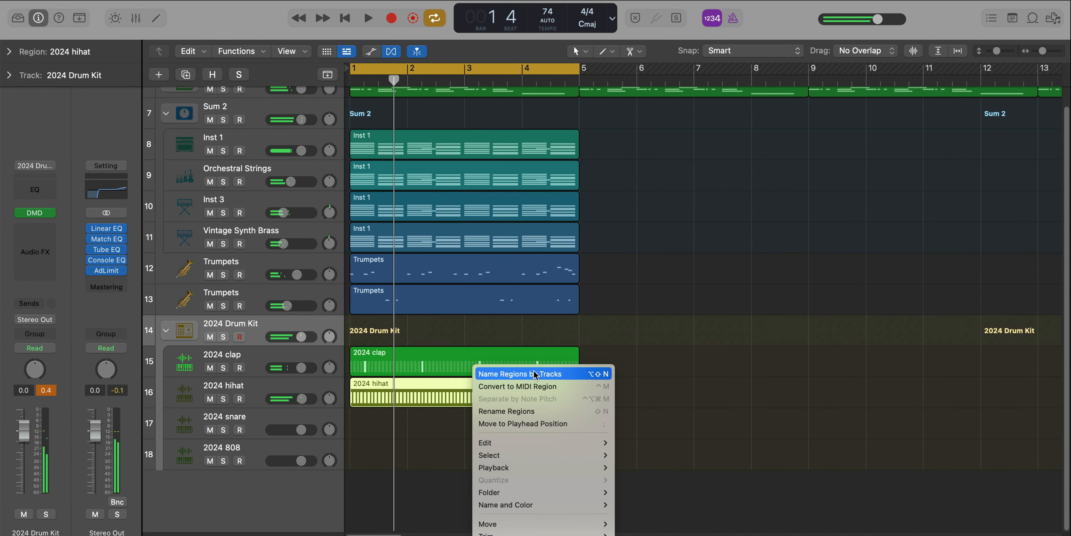
click(502, 391)
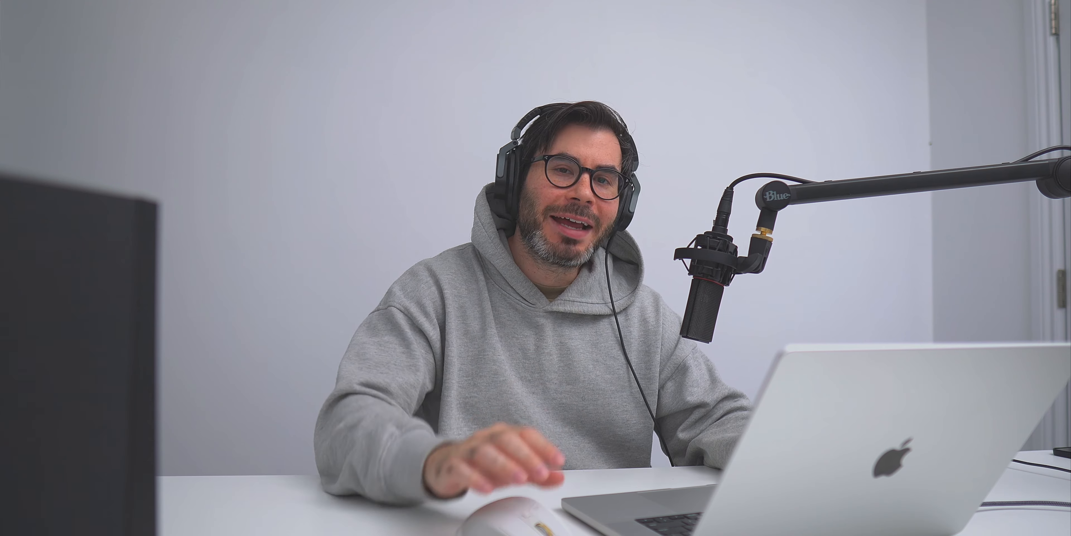
double_click(553, 397)
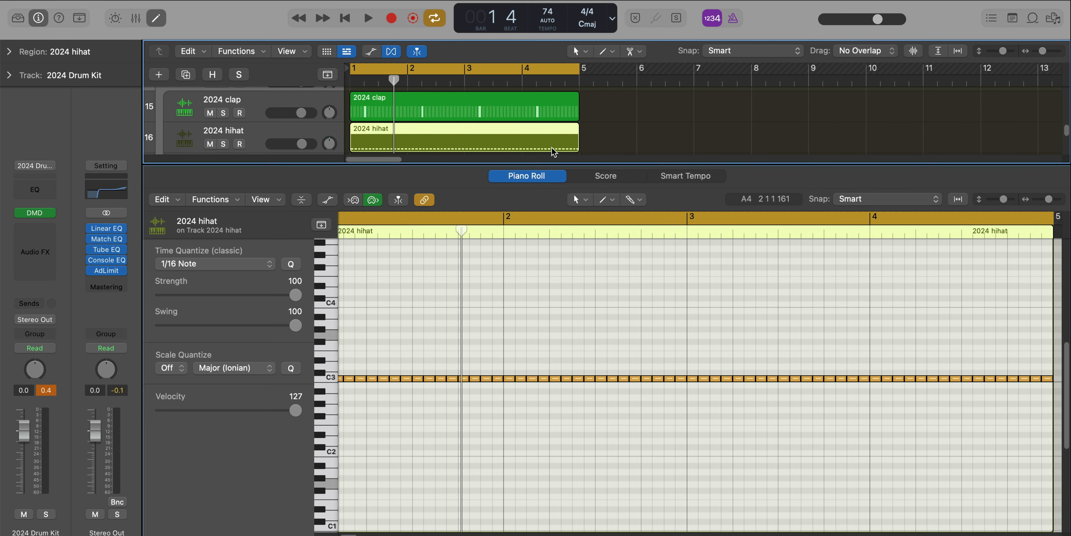
Shorten the hihat region and the cycle range to bars 1 and 2 and play them back
drag(576, 147, 454, 123)
click(445, 67)
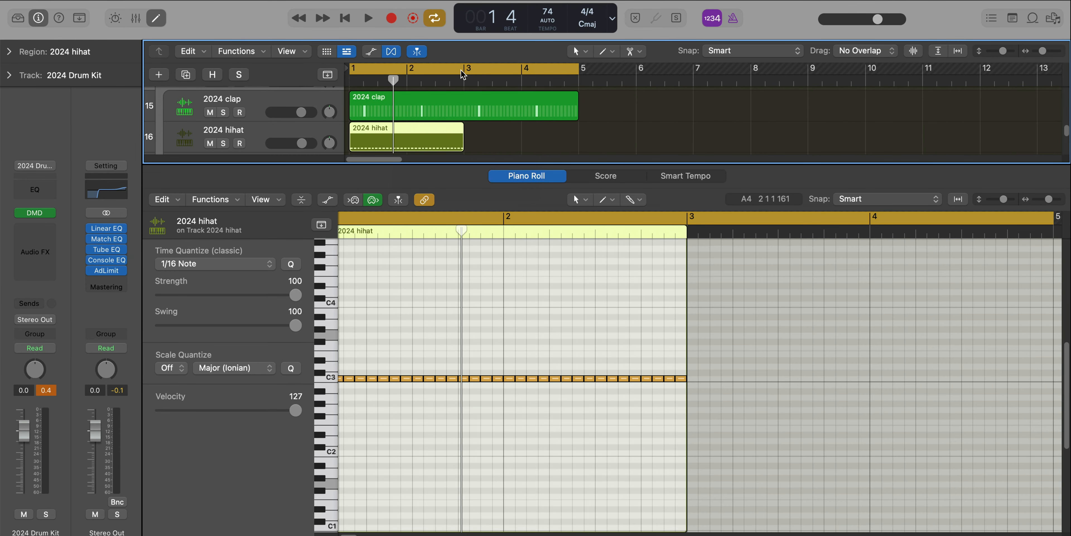
drag(464, 70, 348, 73)
key(space)
scroll(473, 453, up, 3)
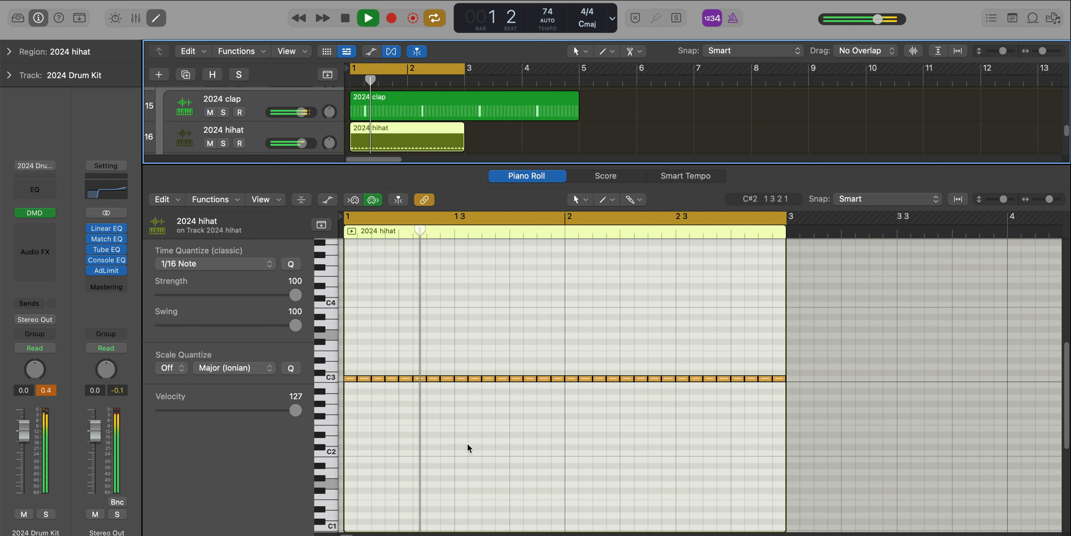
key(space)
Lower the fourth hihat note in bar 1 from C3 to D#2 and play the result
click(384, 385)
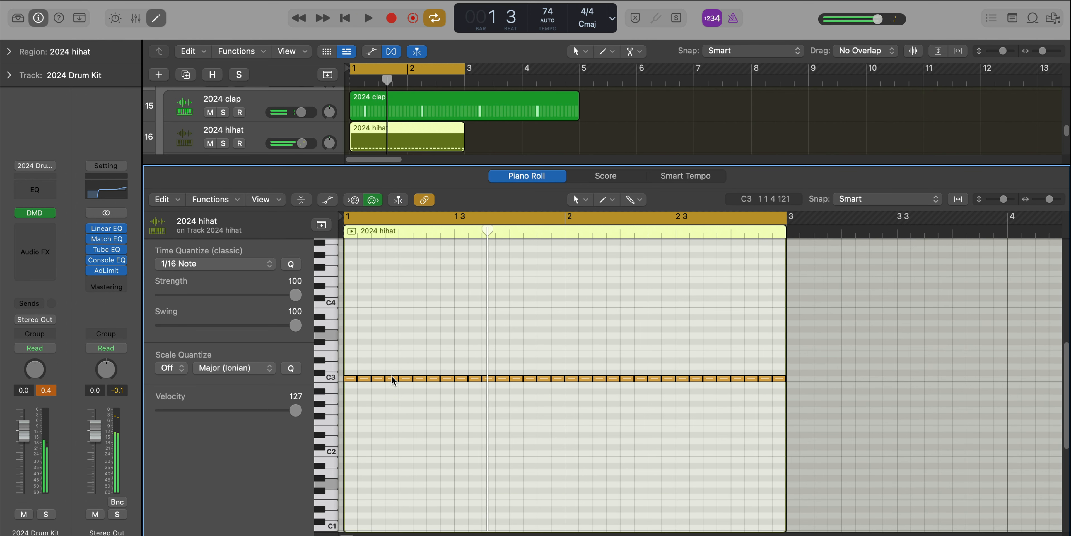
drag(393, 379, 392, 436)
key(space)
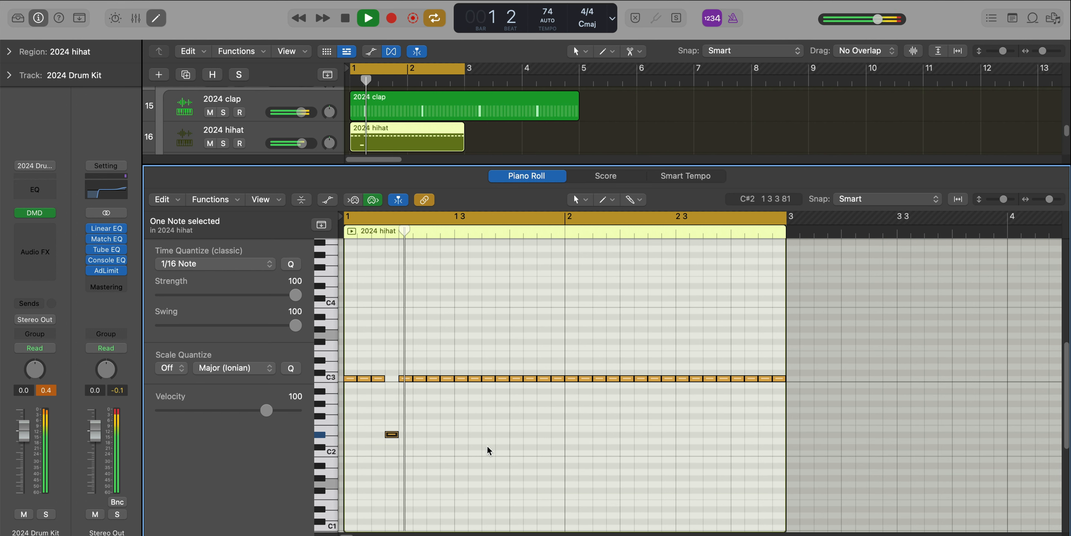
scroll(489, 449, up, 3)
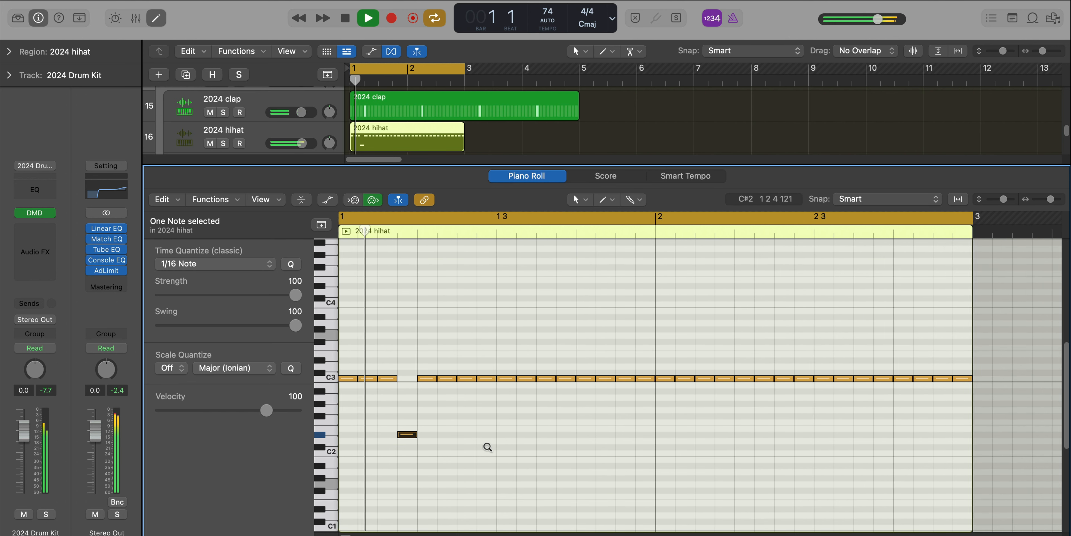
key(space)
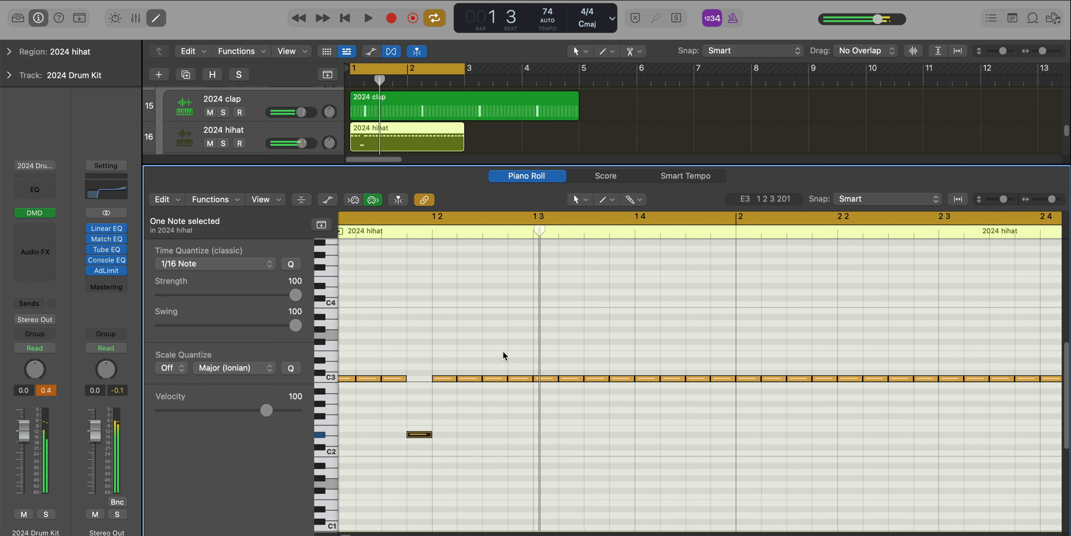
Replace the two C3 hihat notes at 1 2 3 and 1 2 4 with a roll of 1/64 Triplet (1/96) notes
drag(485, 361, 524, 390)
key(Delete)
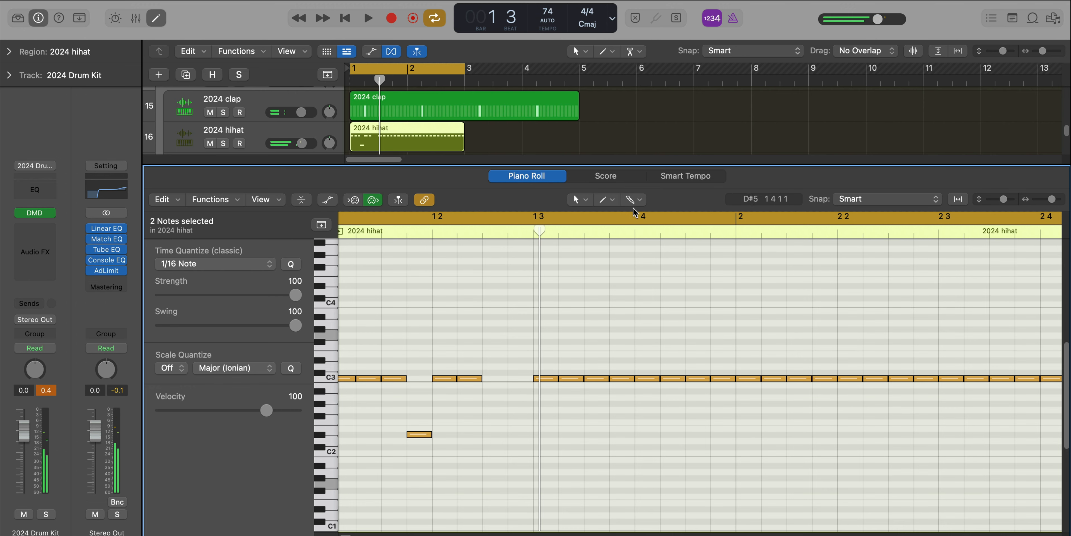
click(217, 266)
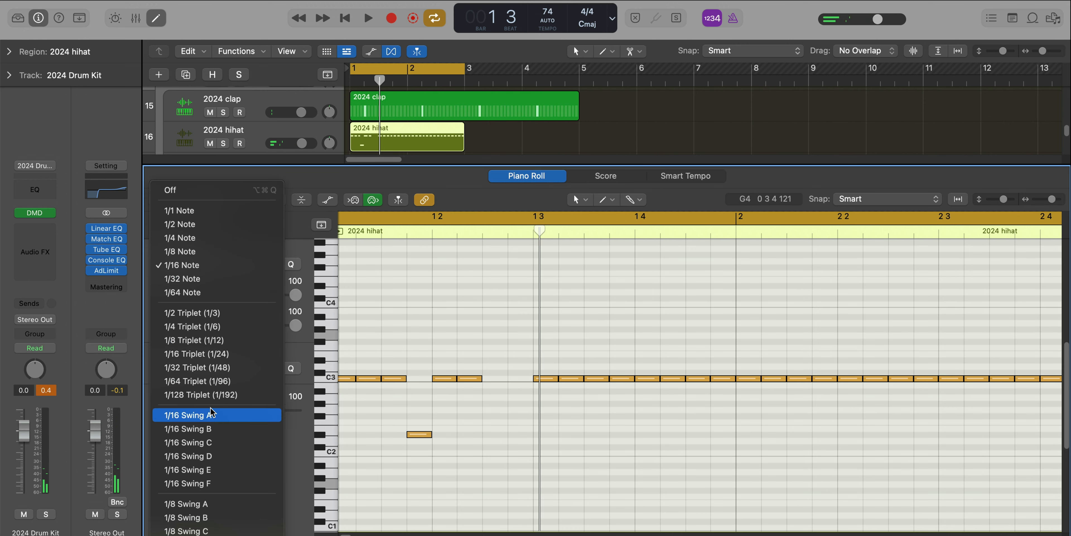
click(210, 380)
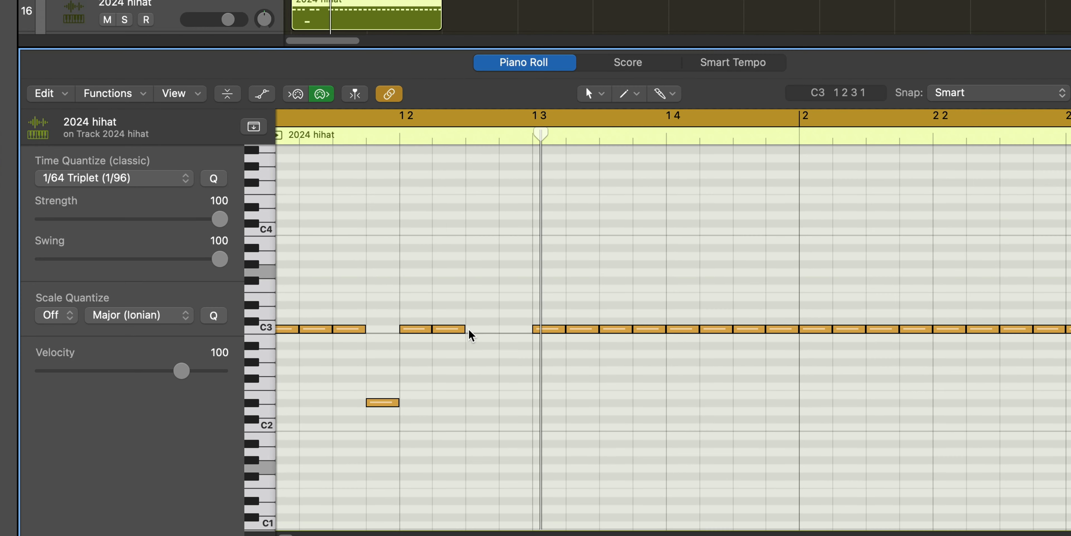
mouse_move(485, 379)
mouse_down()
mouse_move(514, 384)
mouse_move(500, 378)
mouse_up()
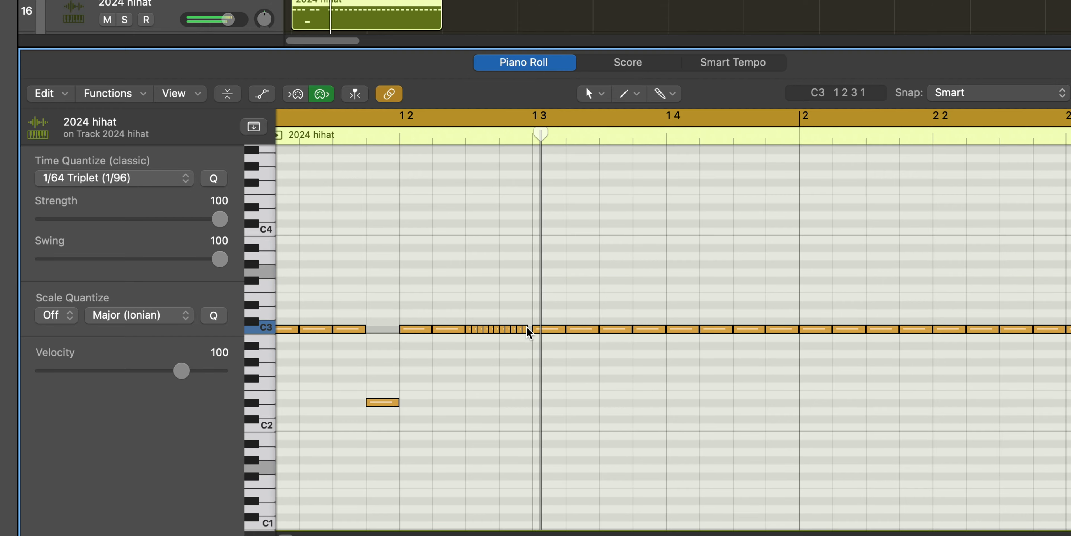
drag(527, 333, 528, 330)
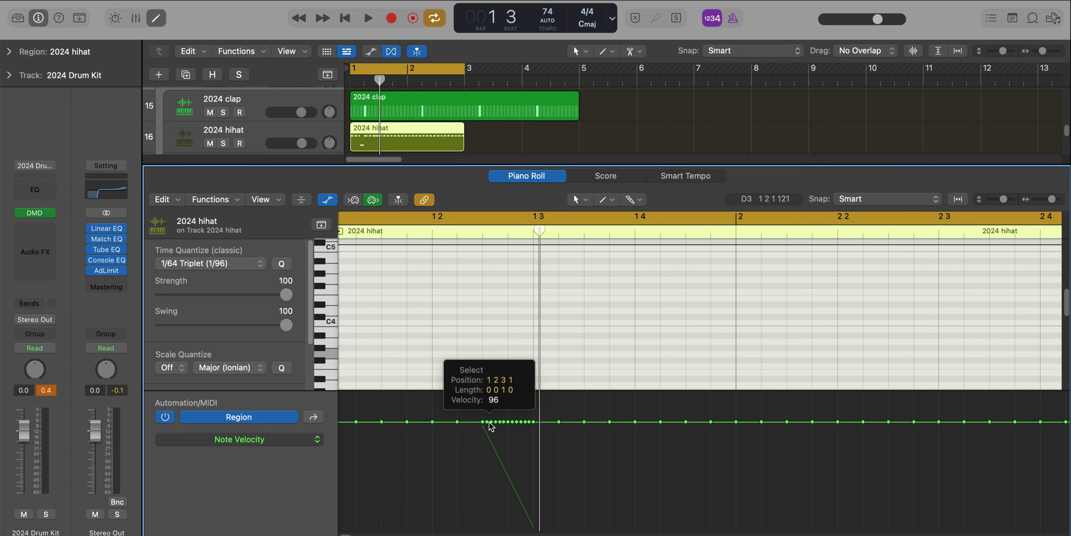
Draw a descending note velocity ramp across the hihat roll and play it back
drag(491, 426, 533, 526)
key(e)
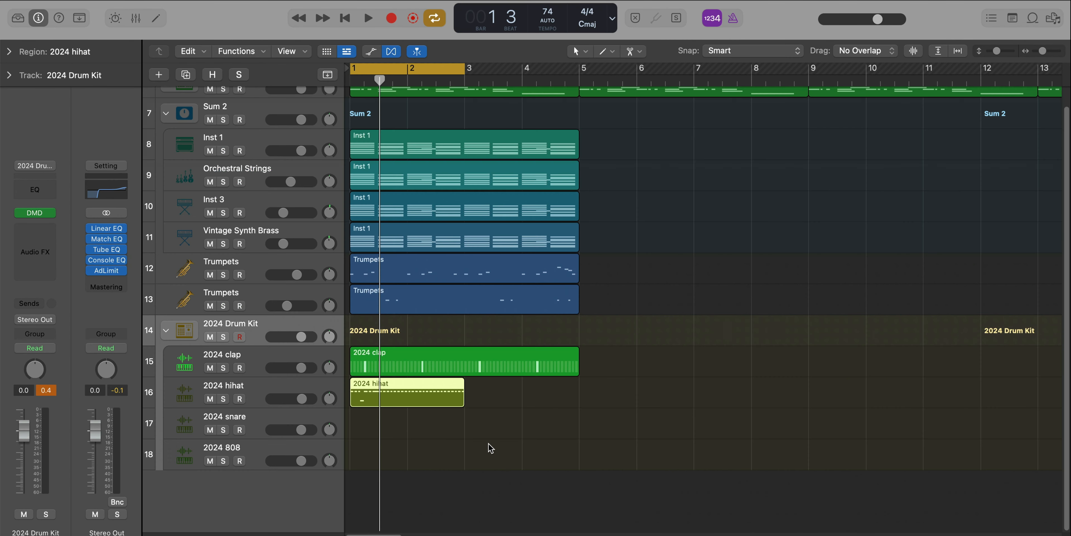
key(e)
key(space)
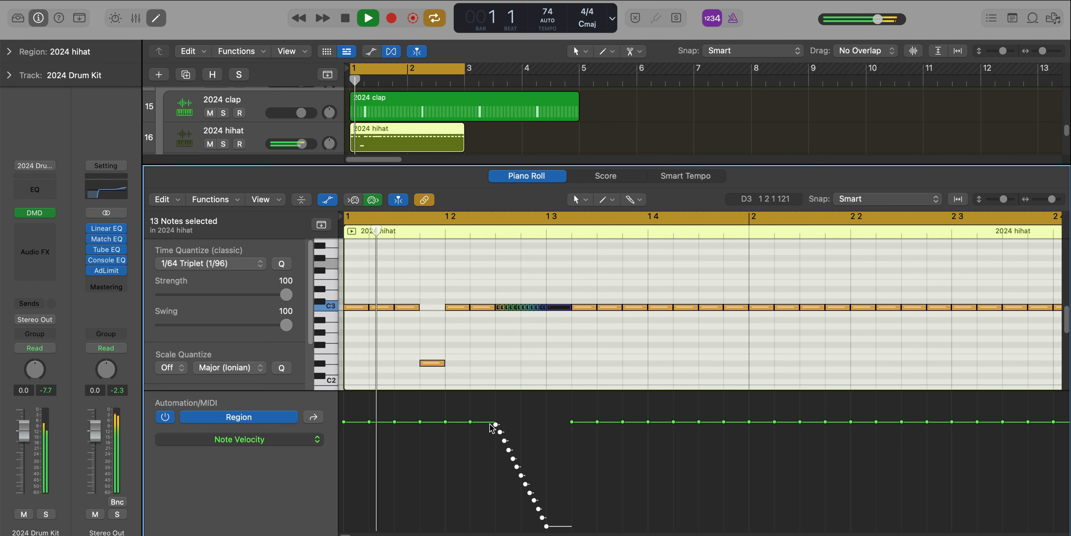
key(space)
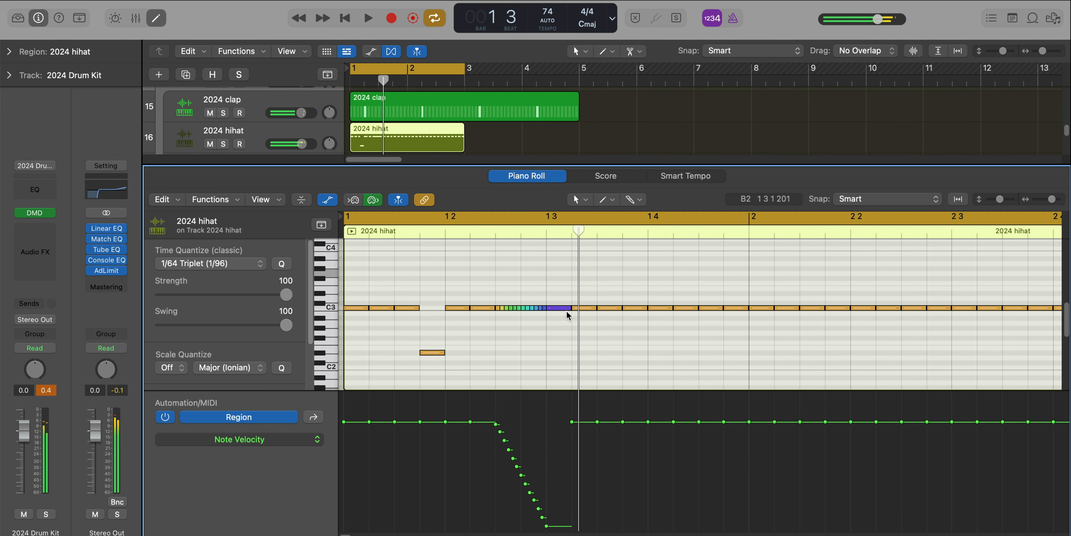
Raise the velocity of the hihat note at beat 1 3 to match the regular notes and play the pattern
click(565, 308)
key(super+a)
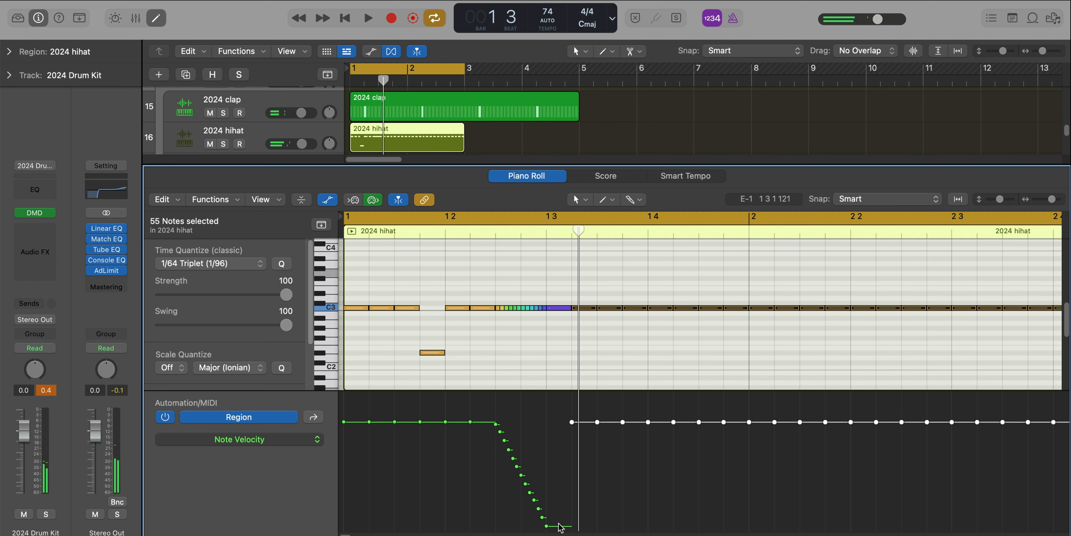
drag(558, 523, 546, 422)
key(space)
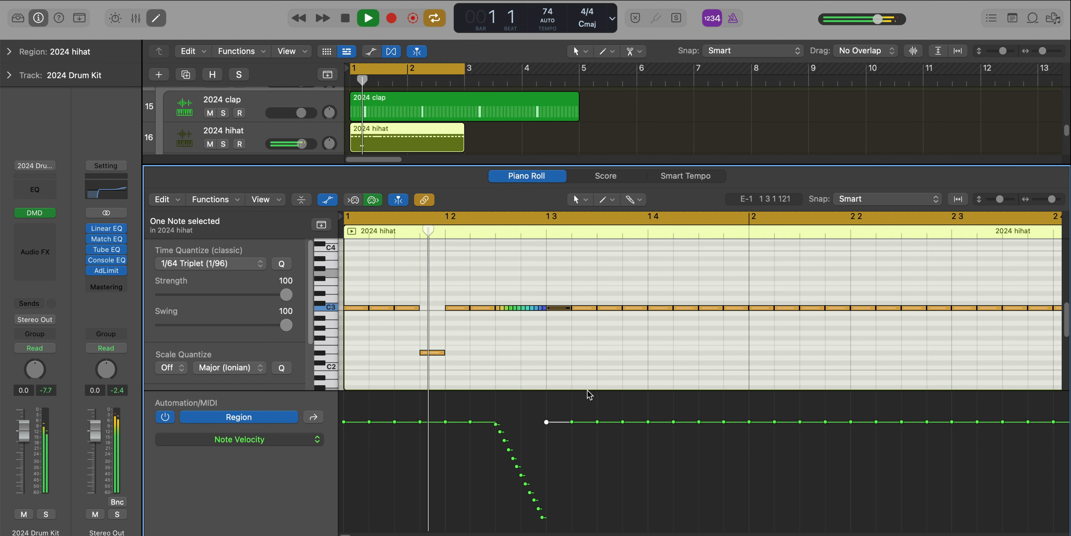
scroll(633, 329, down, 2)
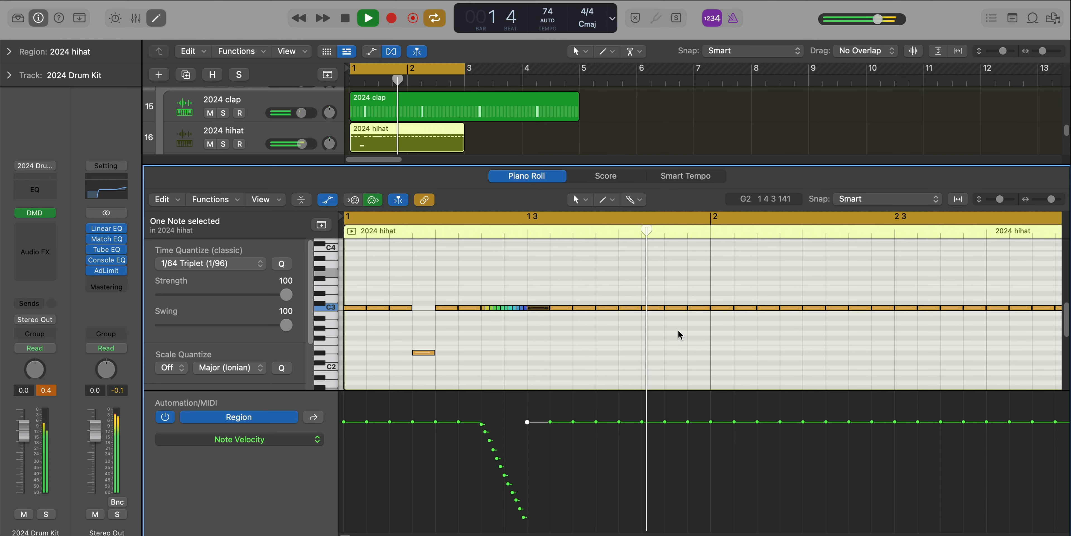
key(space)
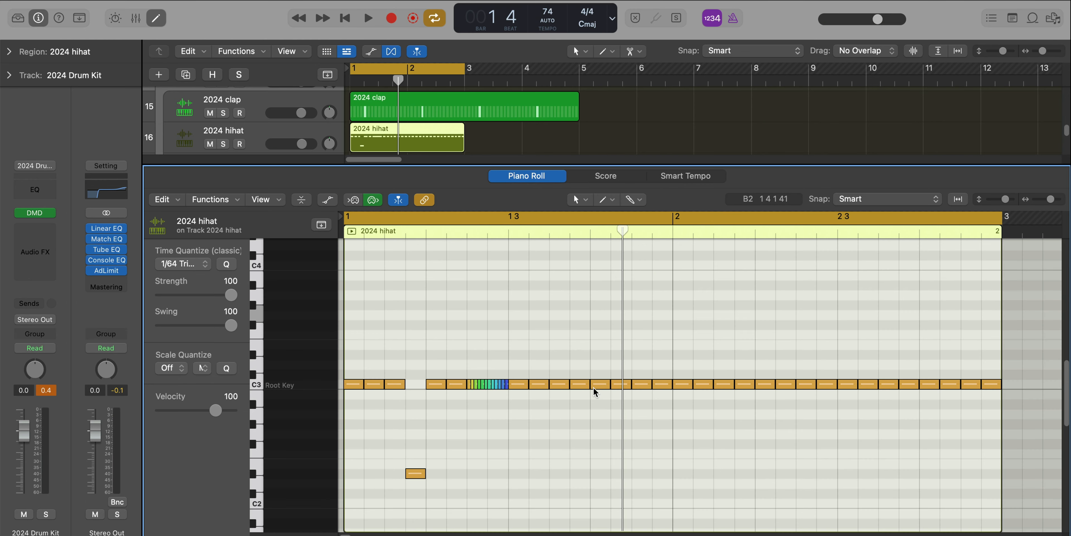
Lower the C3 hihat note at 1 4 1 to D#2
drag(595, 384, 601, 470)
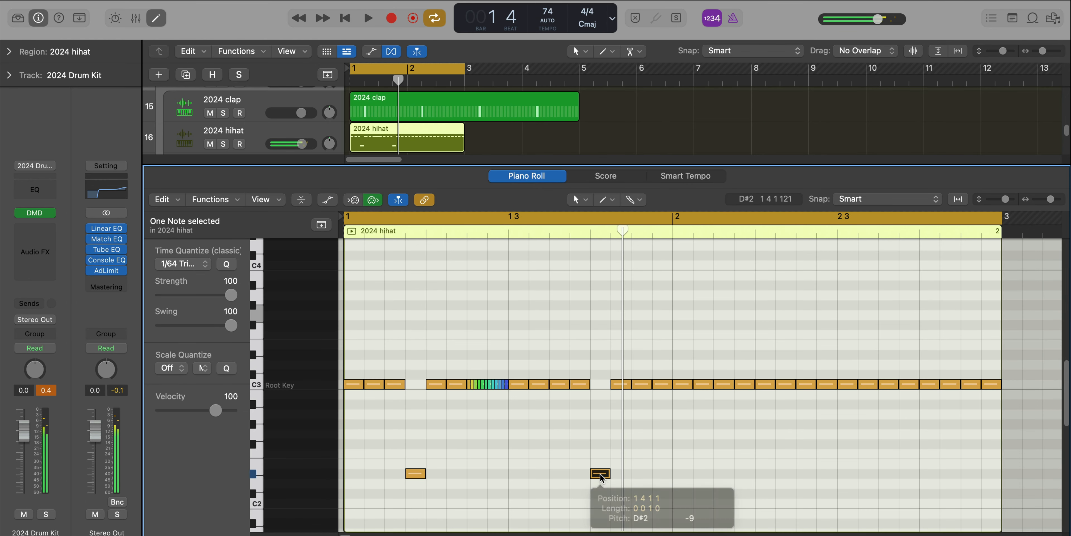
scroll(649, 425, down, 1)
scroll(640, 379, down, 2)
Delete the C3 hihat note at 1 4 2 and lower the one at 1 4 3 to C2
click(625, 352)
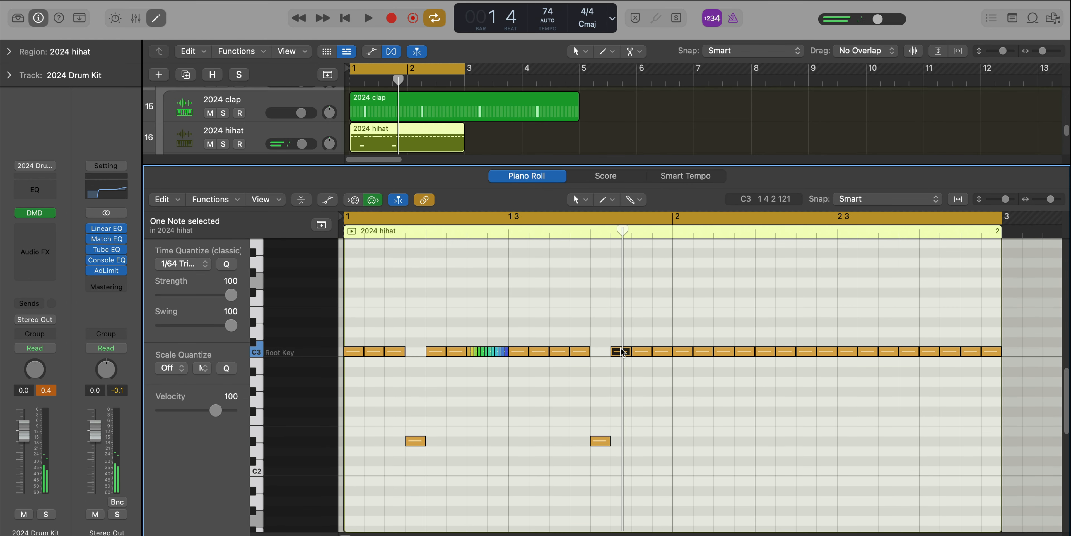
key(Delete)
drag(641, 353, 640, 468)
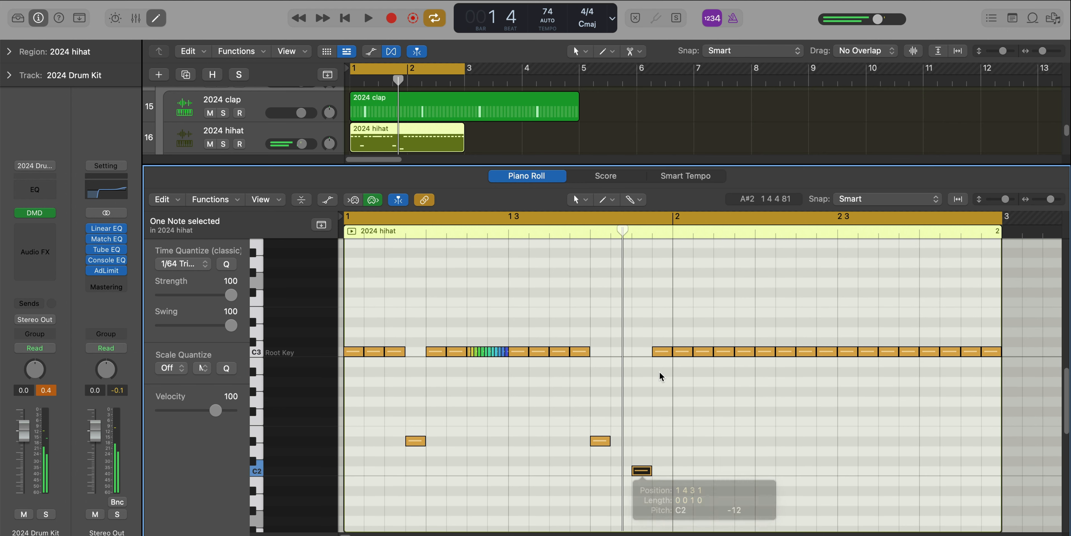
Delete the C3 hihat note at 1 4 4 and play the pattern
click(663, 352)
key(Delete)
key(space)
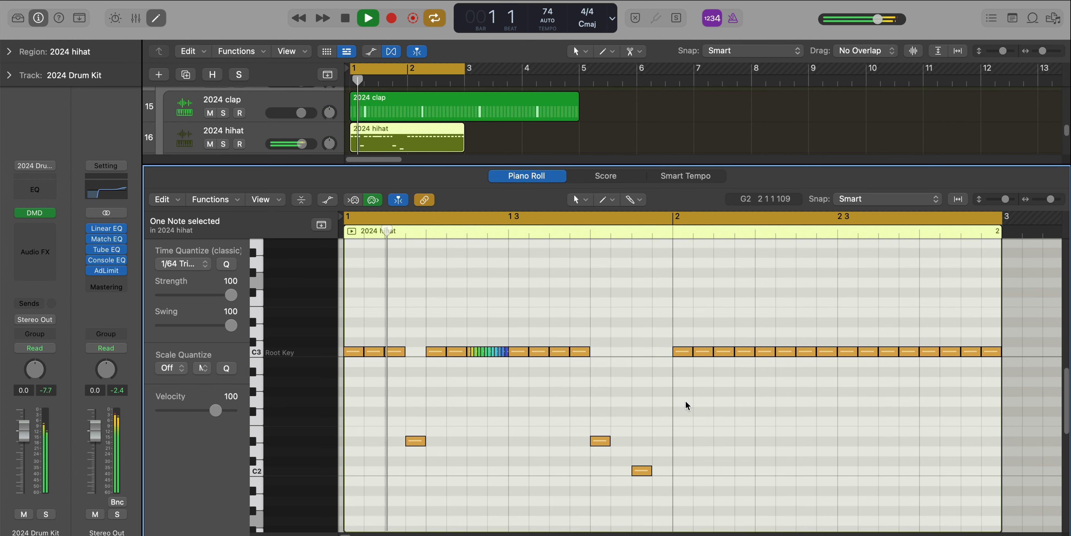
scroll(696, 421, down, 3)
scroll(696, 421, left, 3)
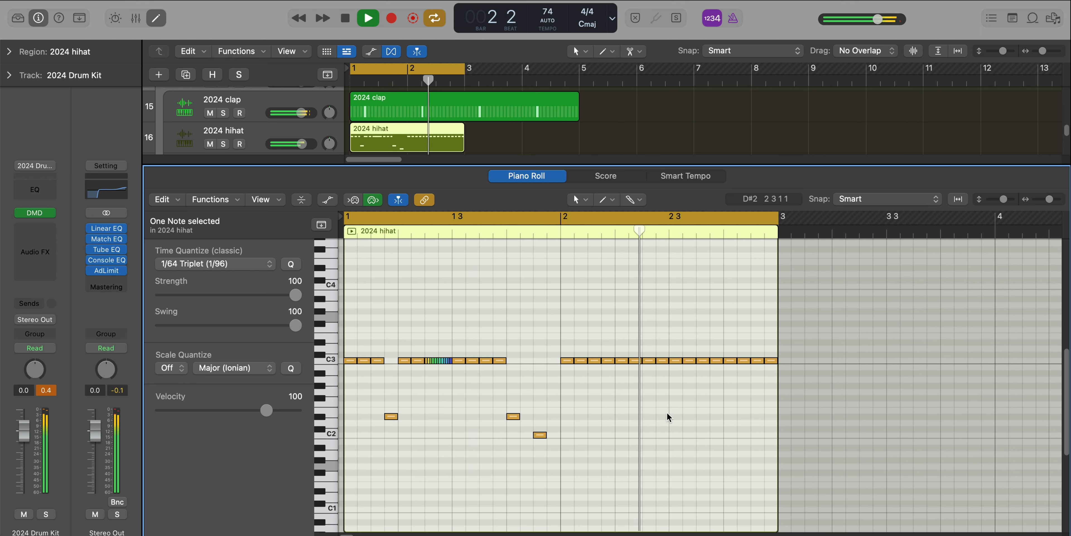
Replace the C3 hihat notes in bar 2 with a copy of the bar 1 pattern
key(space)
drag(560, 344, 773, 383)
key(Delete)
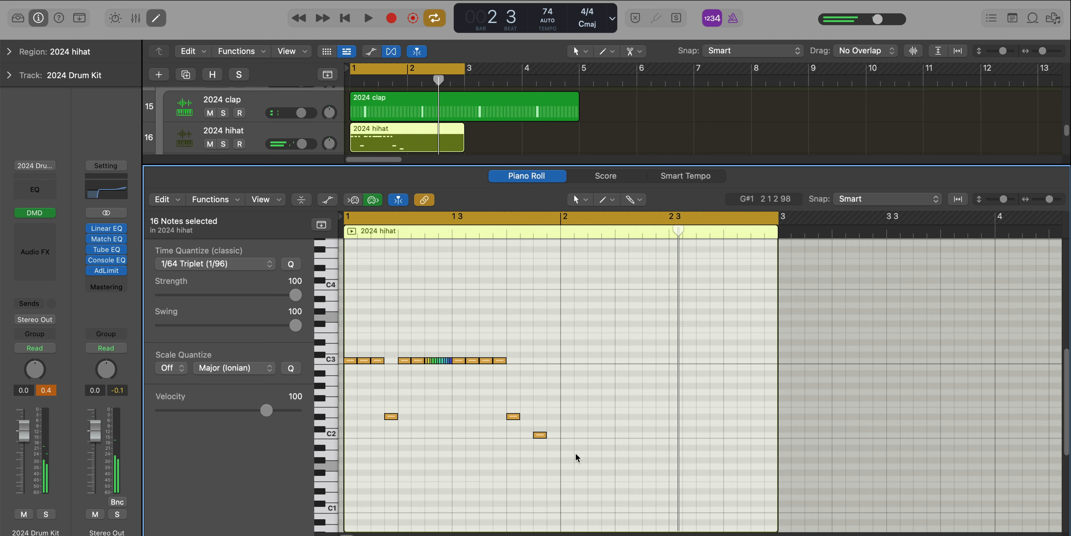
drag(580, 460, 340, 349)
key(super+c)
key(super+v)
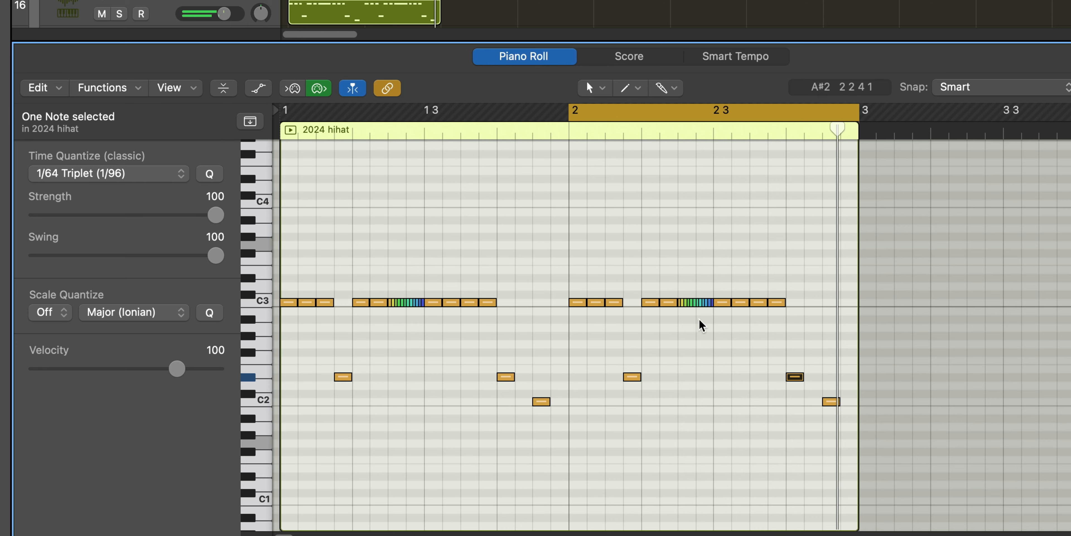
Replace the last two low notes of bar 2 with a copy of the beat 2 2 notes and roll, placed at 2 4 on F#2
drag(748, 341, 846, 436)
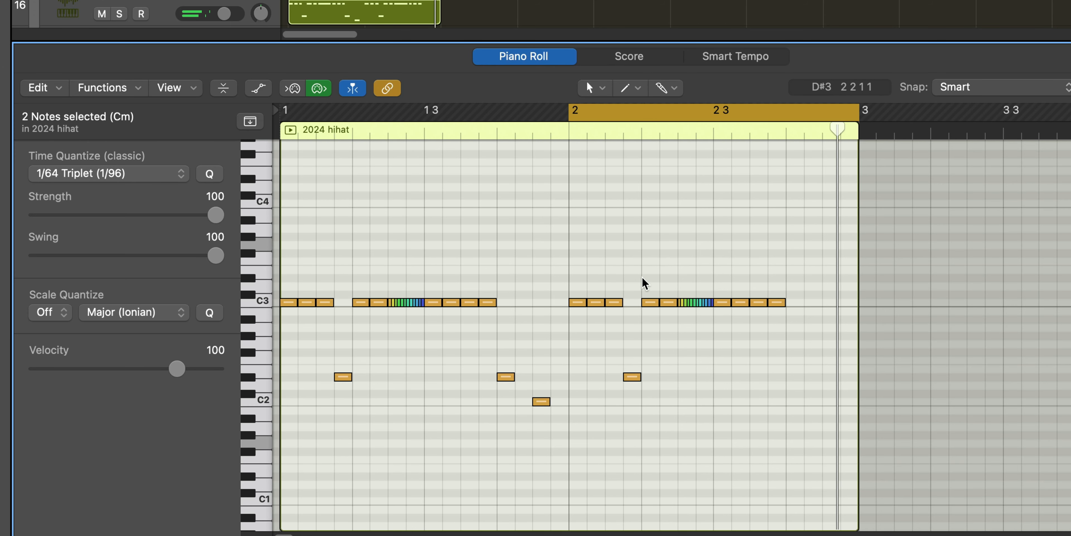
drag(713, 322, 710, 320)
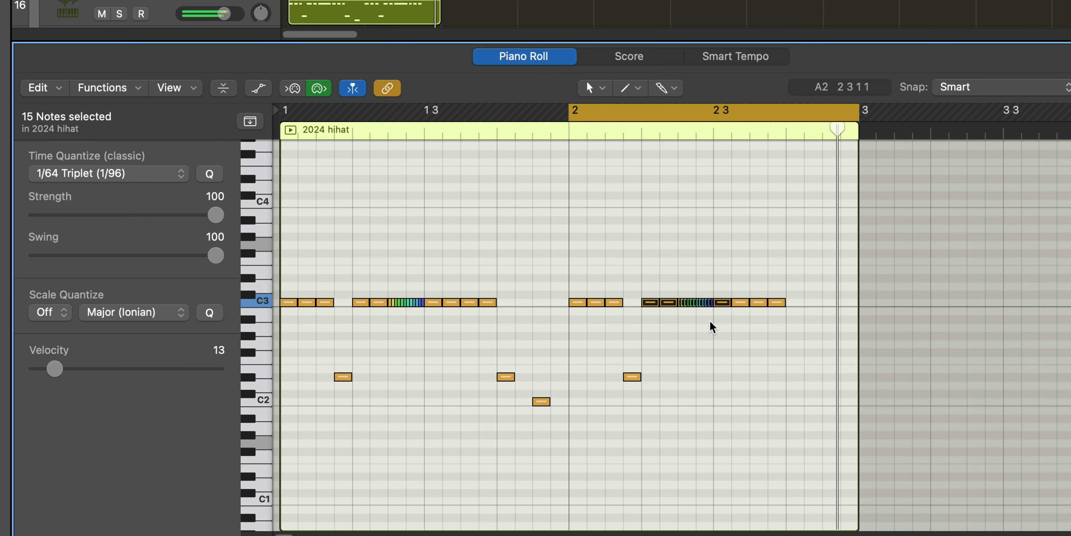
click(679, 308)
key(super+Right)
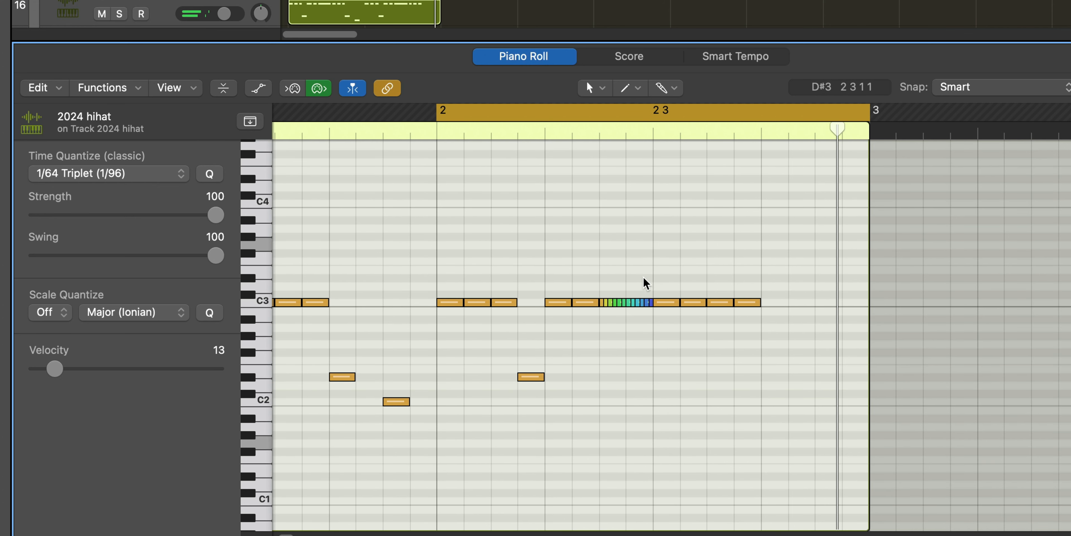
drag(549, 270, 649, 327)
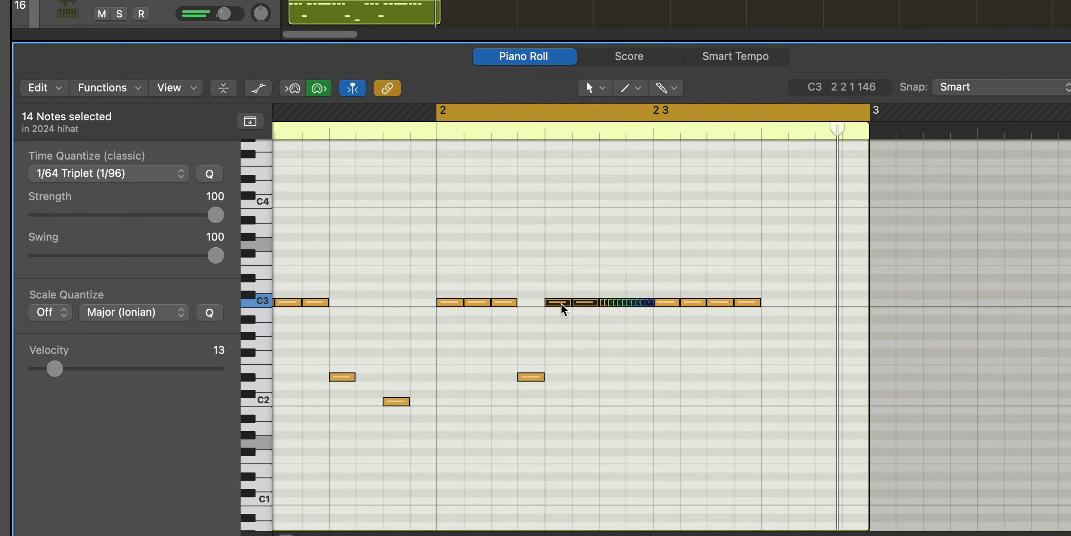
drag(560, 301, 772, 352)
scroll(730, 422, left, 1)
scroll(730, 422, down, 2)
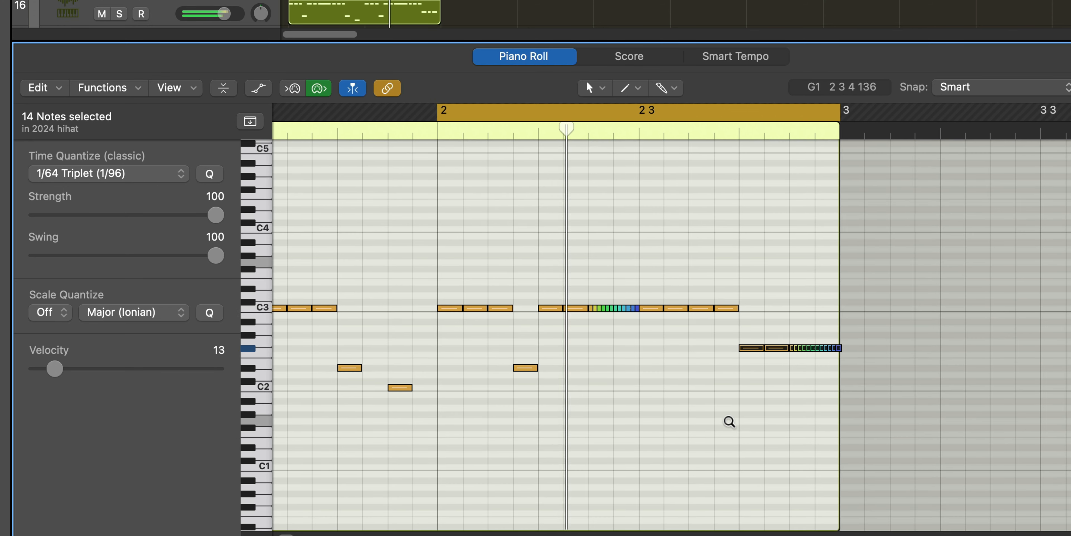
scroll(729, 421, right, 1)
scroll(730, 422, left, 2)
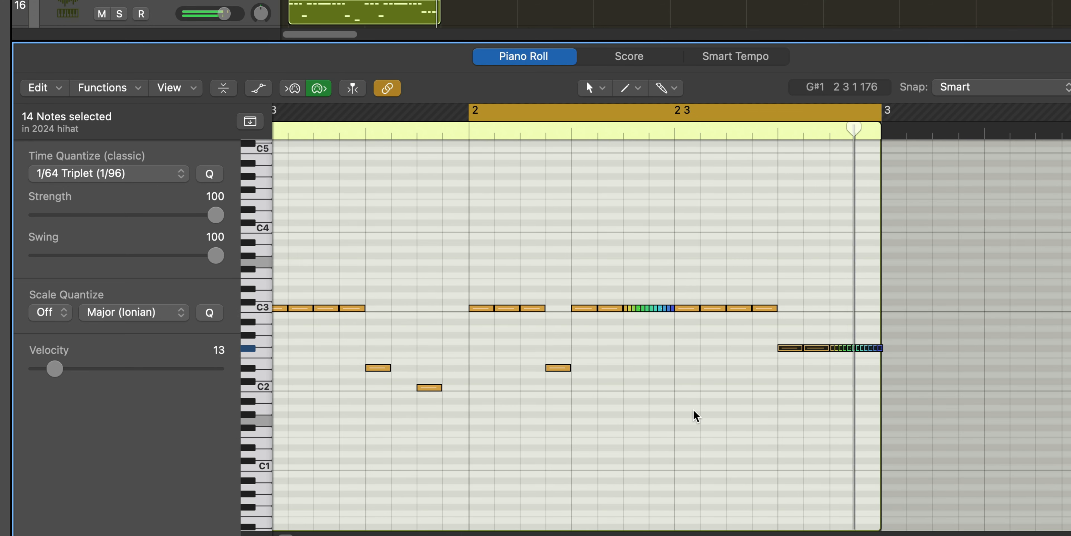
scroll(686, 395, left, 3)
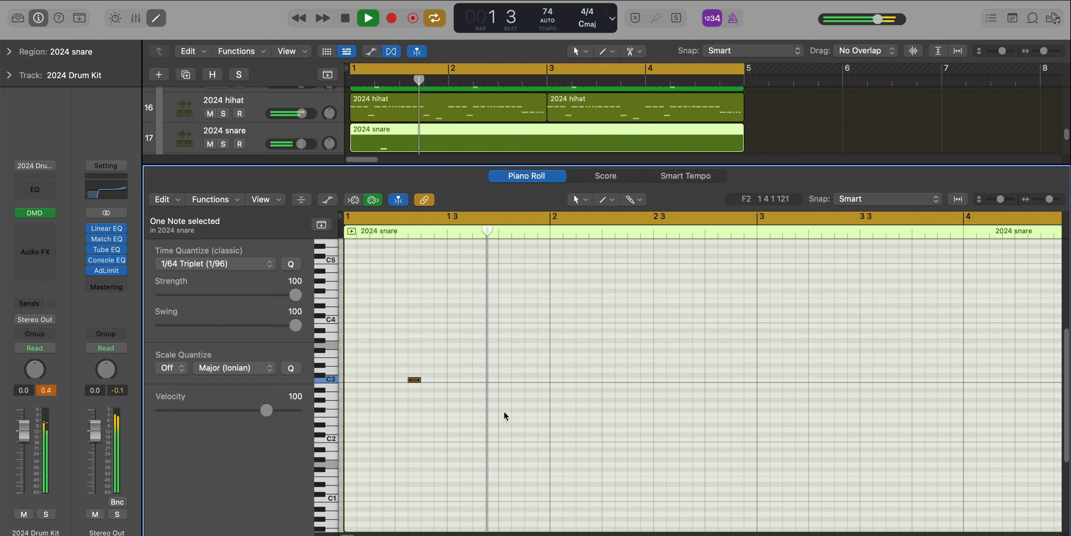
Raise the snare note at 2 1 3 to G2 and play the beat
key(space)
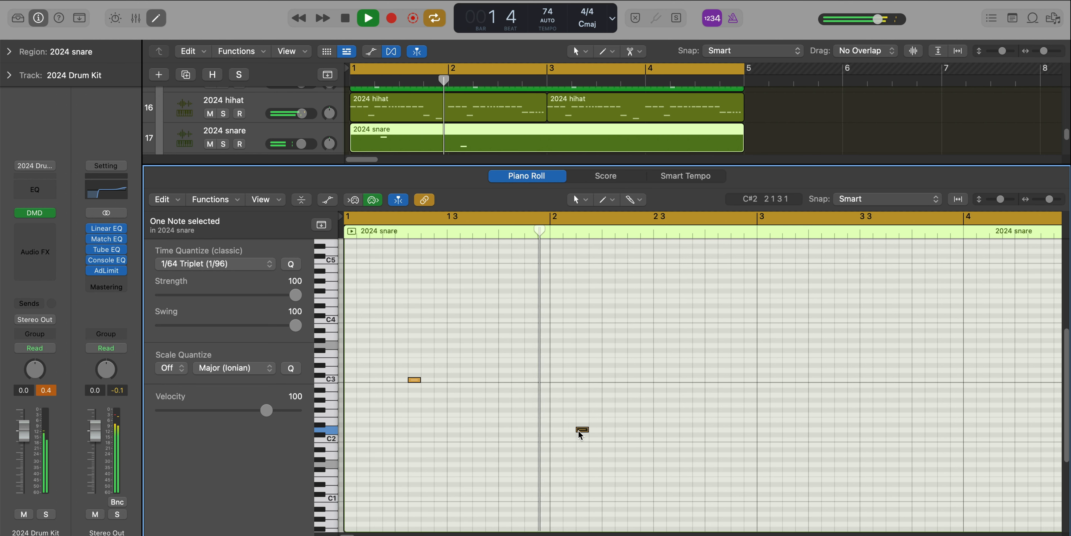
key(space)
drag(583, 429, 582, 405)
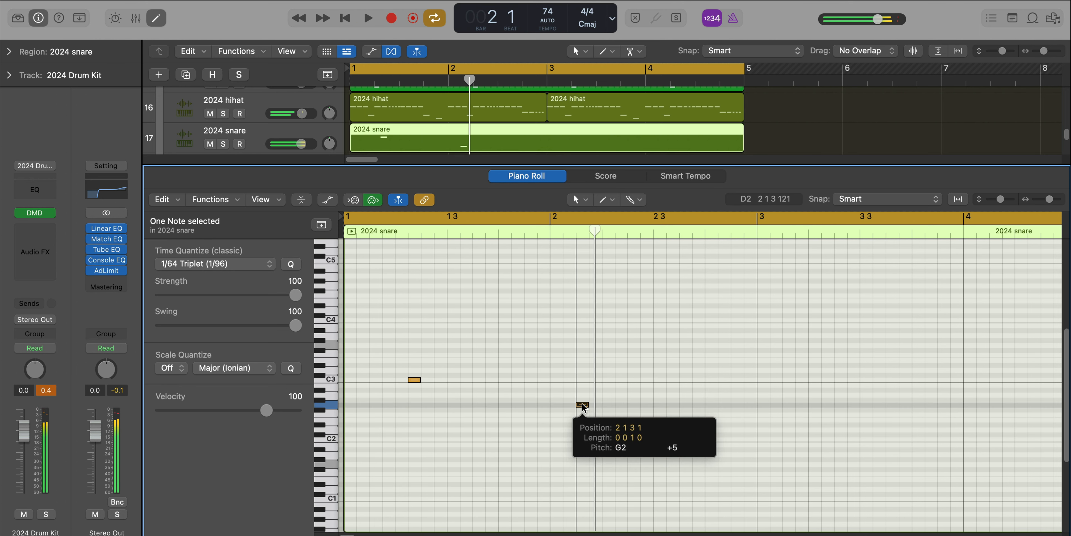
key(space)
scroll(595, 430, down, 2)
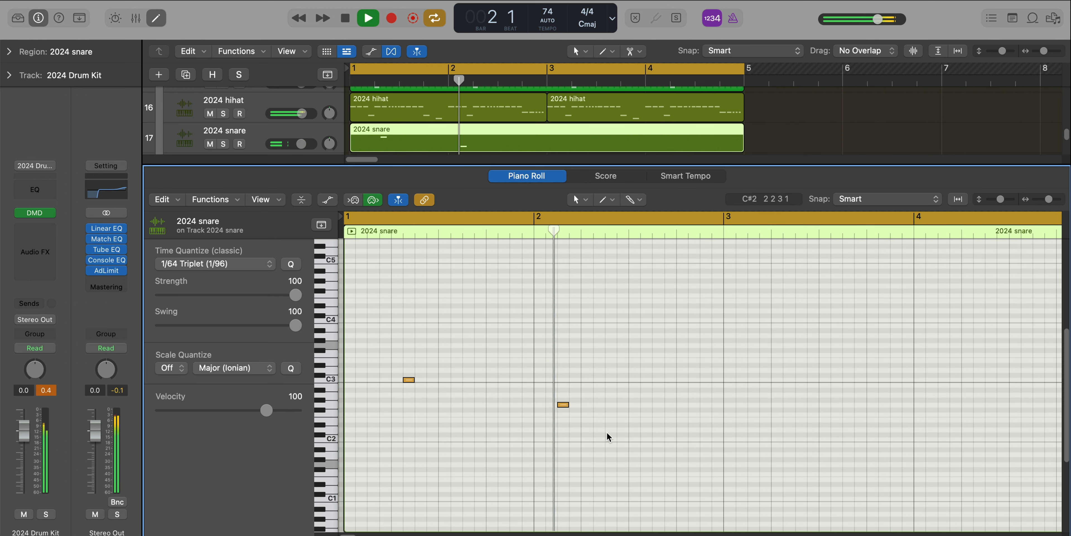
Add a D#3 snare note at 2 4 4 and a C3 snare note at 3 1 1
key(space)
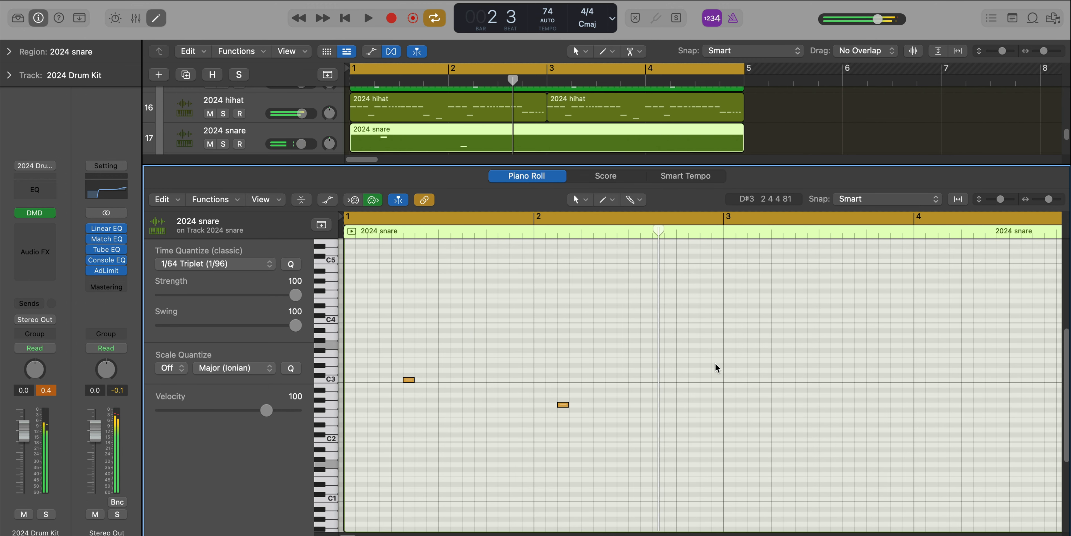
super+click(717, 365)
key(space)
scroll(695, 385, down, 2)
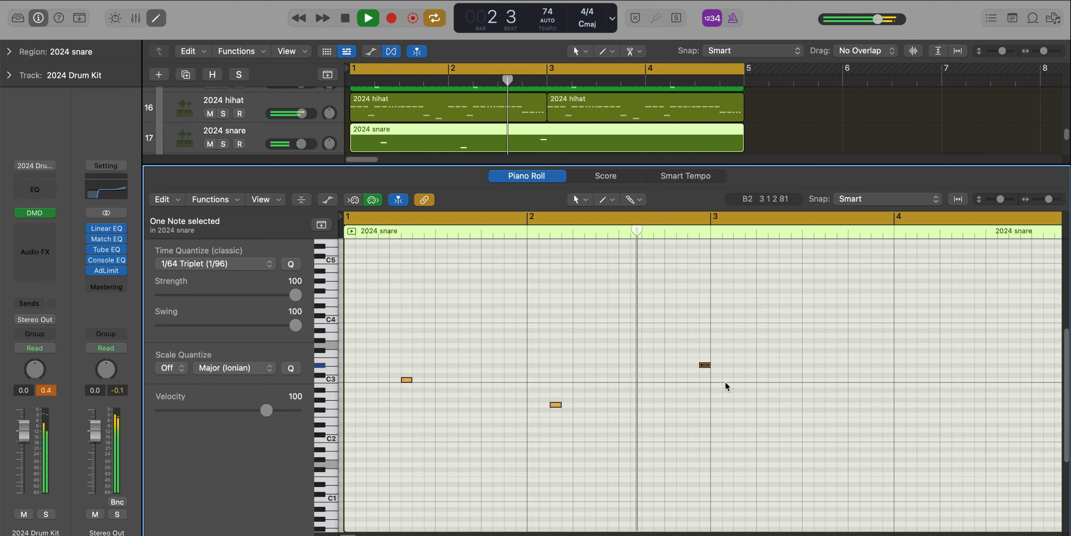
click(715, 380)
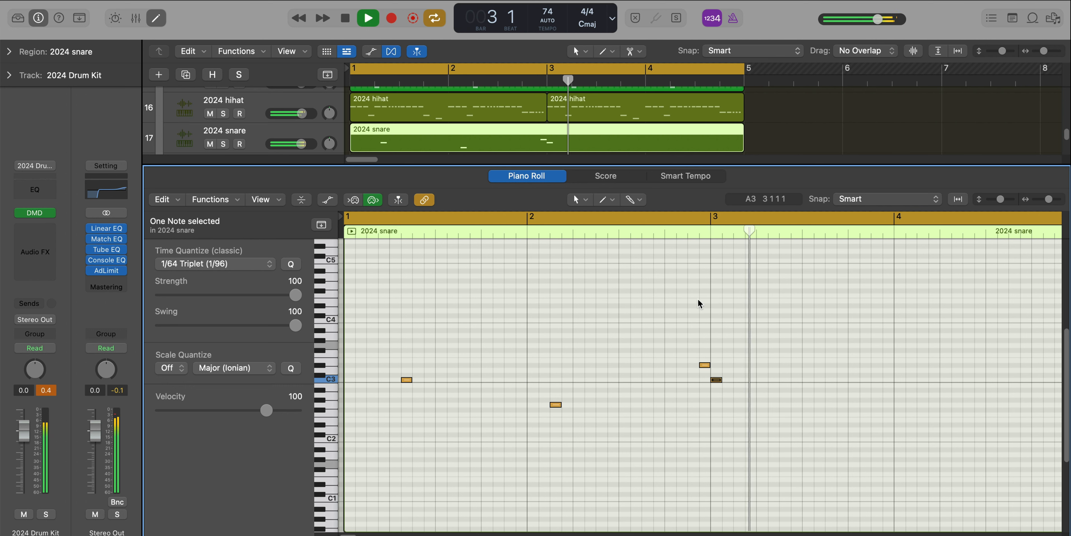
Loop playback from bar 2 to bar 4 and add a G2 snare note at 3 4 2
key(space)
mouse_move(531, 216)
mouse_down()
mouse_move(1015, 249)
mouse_move(1019, 263)
mouse_move(889, 261)
mouse_up()
key(space)
scroll(847, 373, left, 3)
scroll(768, 401, down, 3)
scroll(768, 401, right, 1)
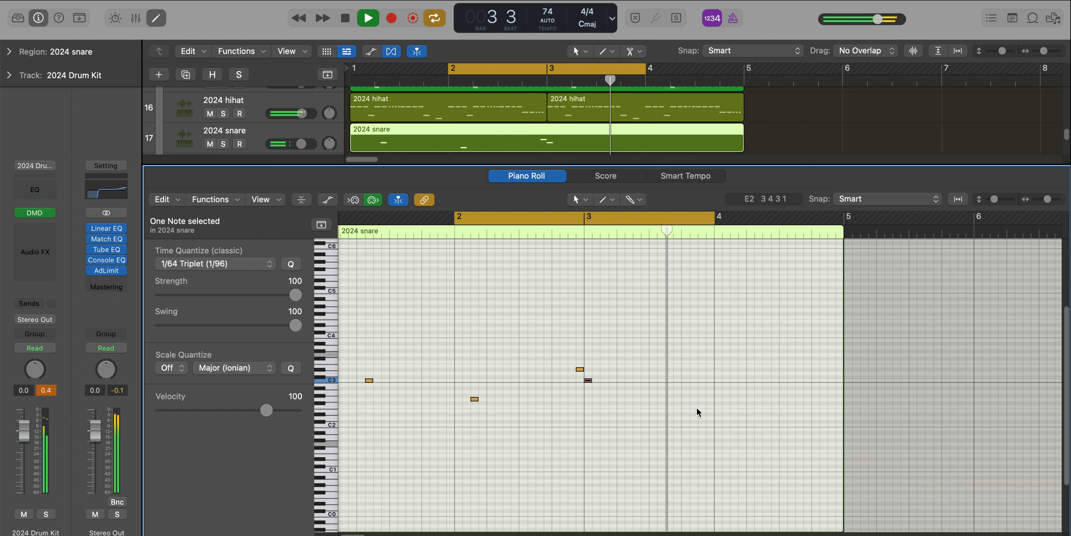
click(694, 399)
key(space)
key(space)
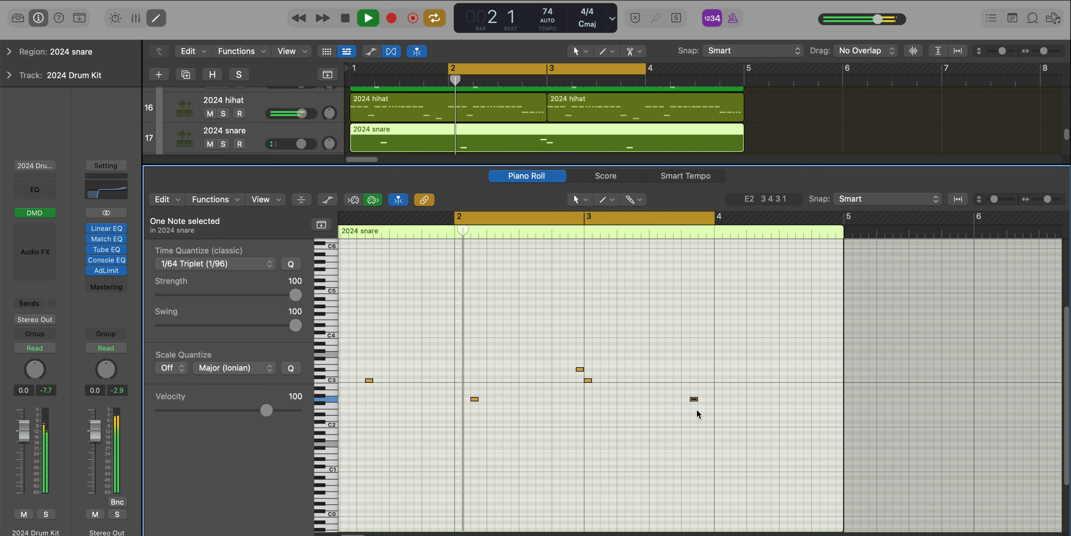
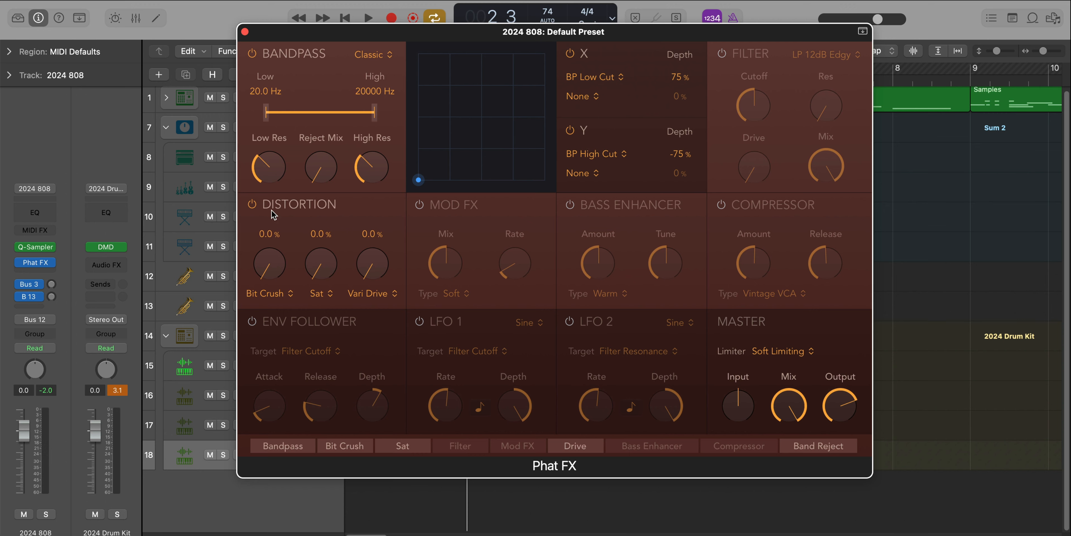
Turn off the 808's Phat FX distortion and raise the bandpass low cutoff to 970.6 Hz during playback
click(252, 204)
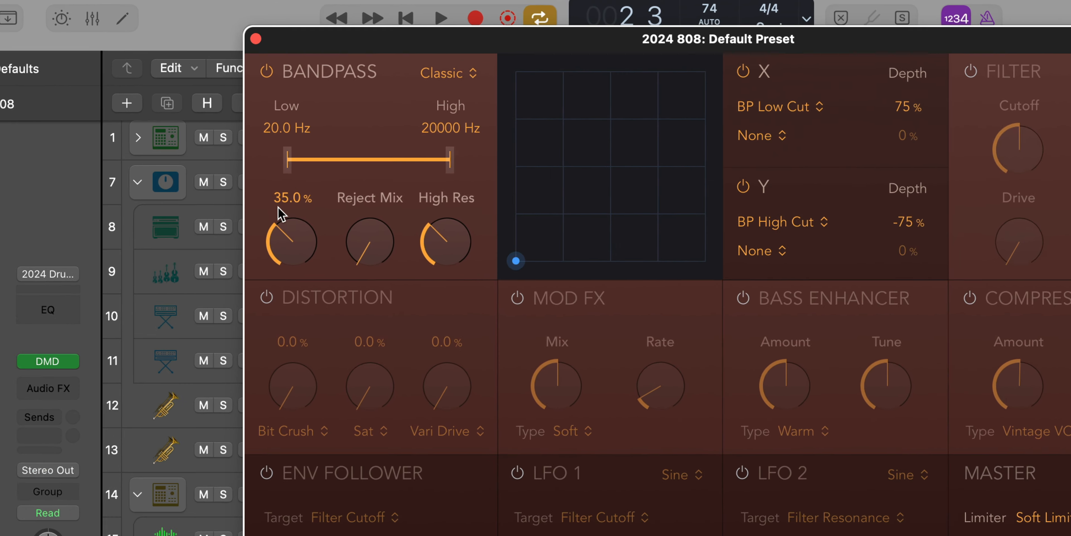
key(space)
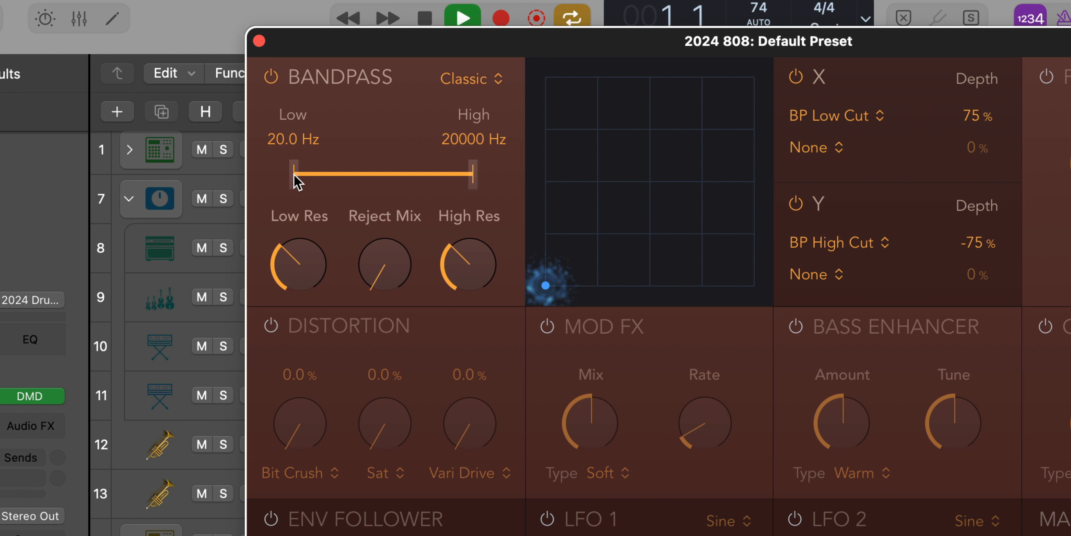
drag(294, 180, 352, 183)
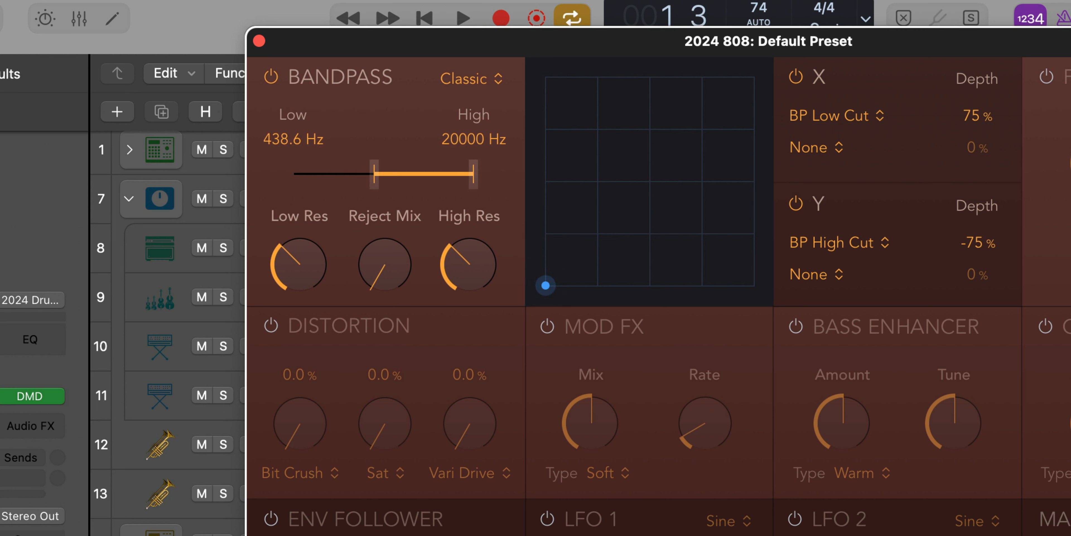
key(space)
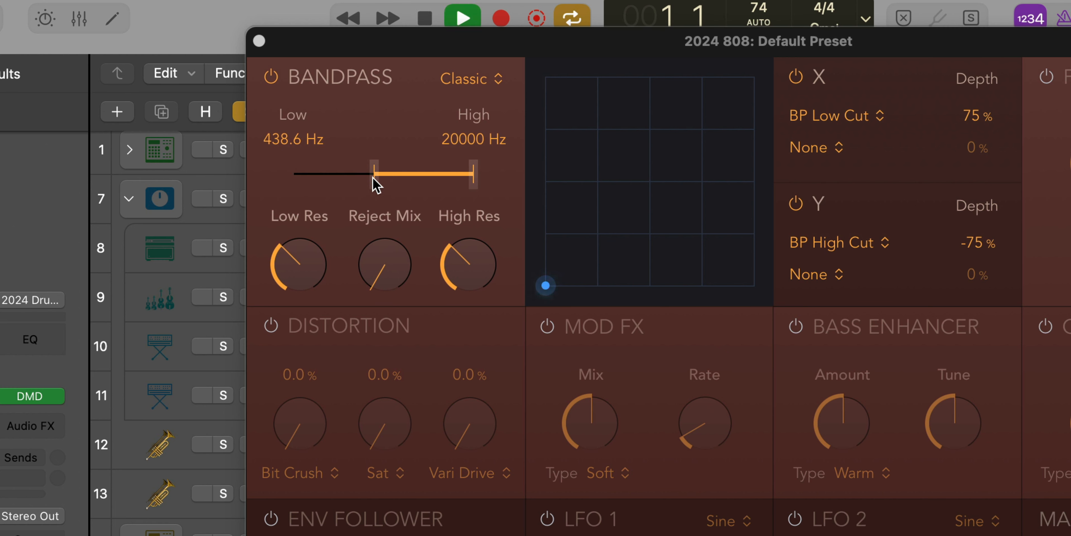
drag(377, 182, 373, 182)
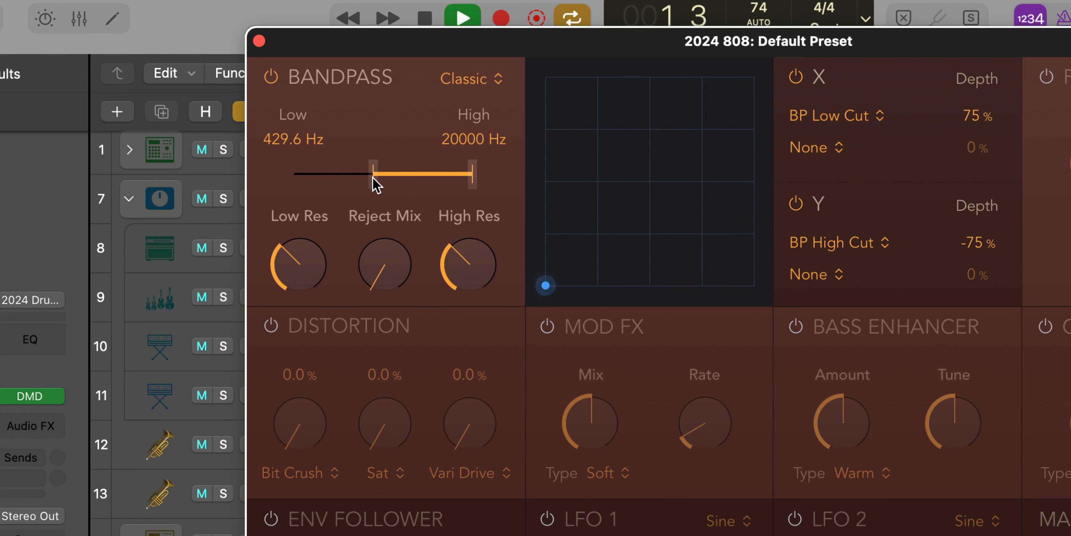
drag(380, 177, 394, 177)
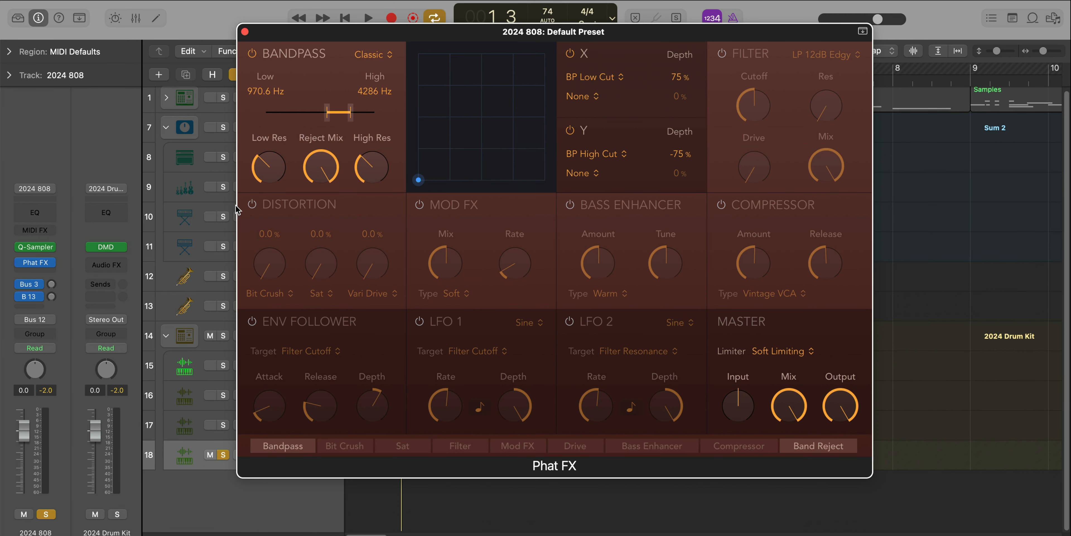
Enable the distortion with Bit Crush at 51% and a Squared stage at 19.7%, comparing the sound with the bandpass bypassed
click(250, 205)
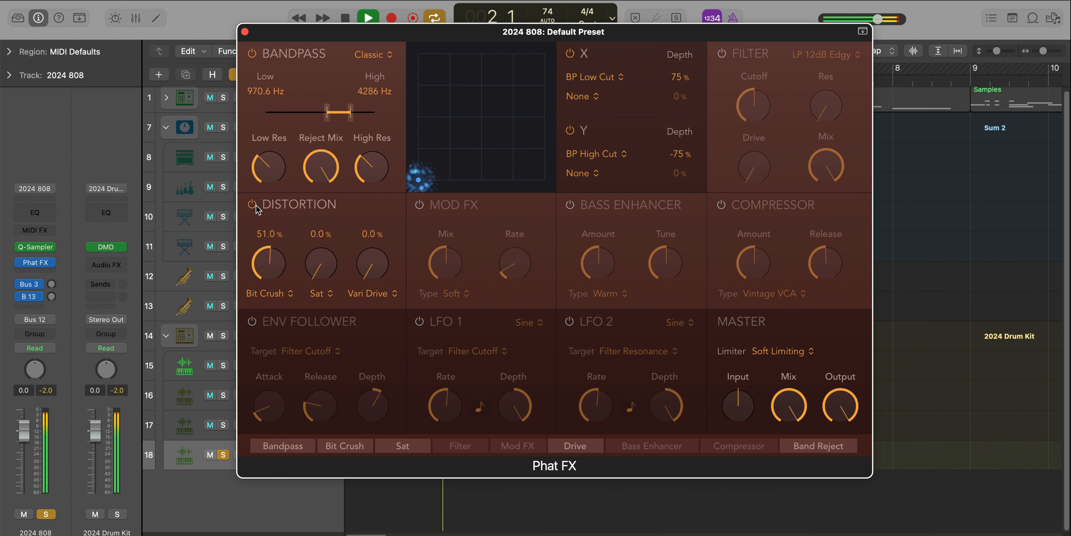
click(371, 293)
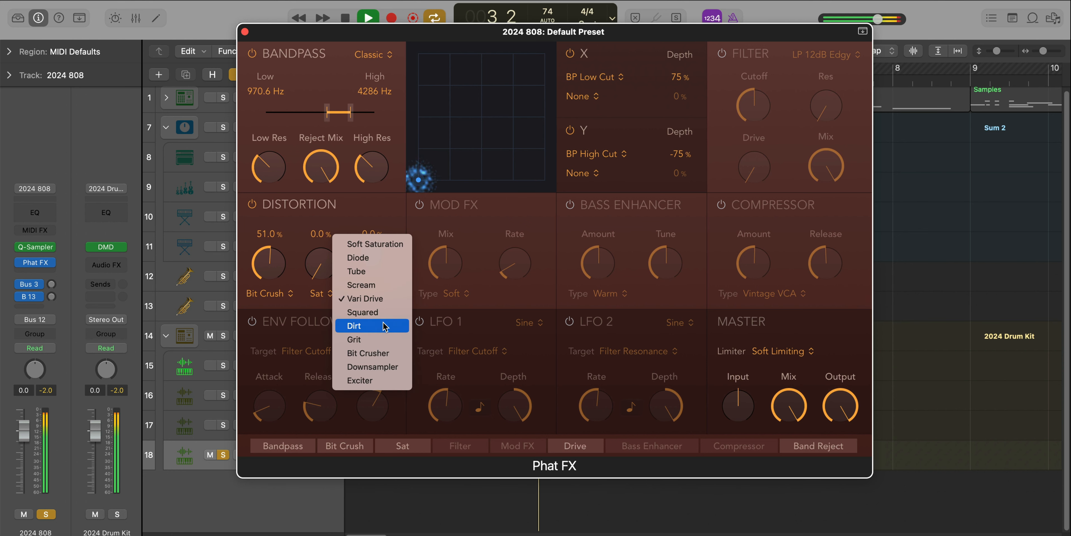
click(382, 312)
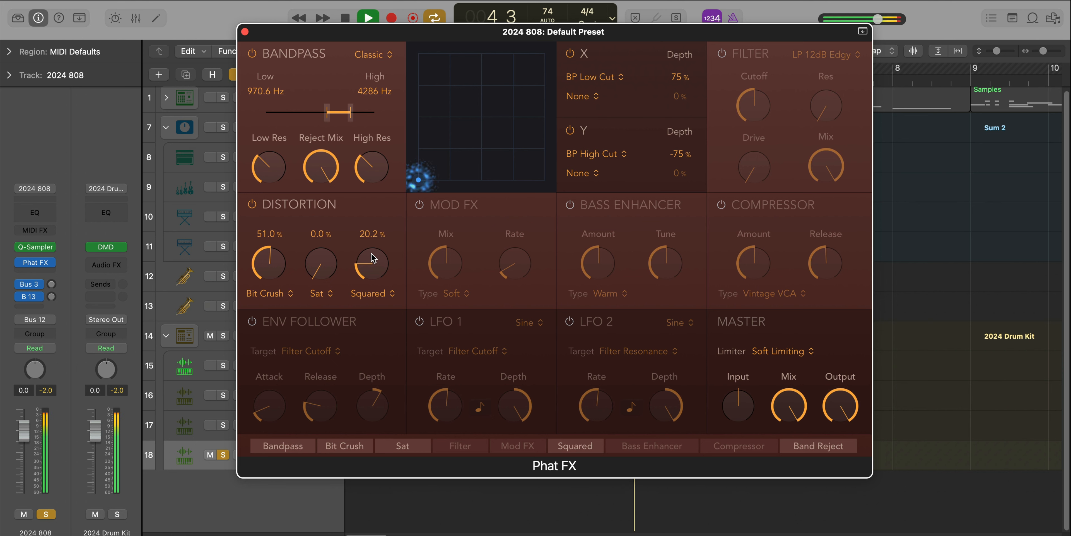
click(252, 54)
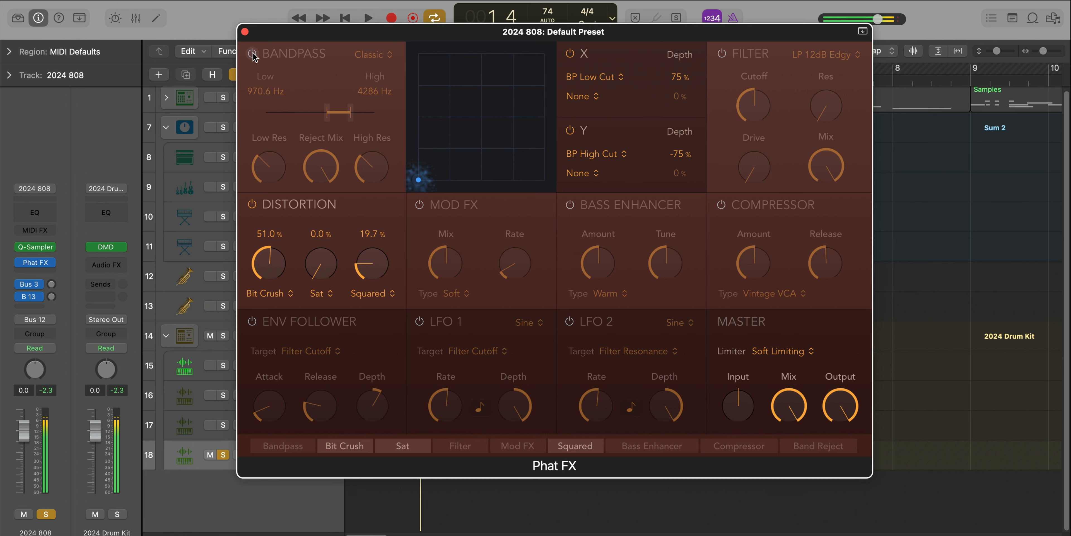
click(253, 54)
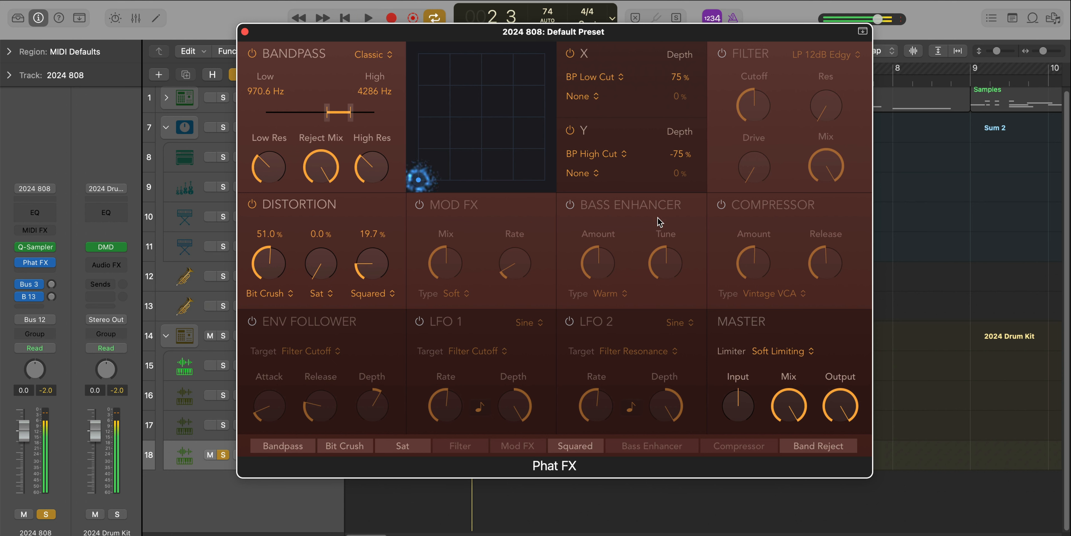
Enable the Phat FX compressor, set the master input to 8.4 dB, and unsolo the 2024 808 track
click(724, 205)
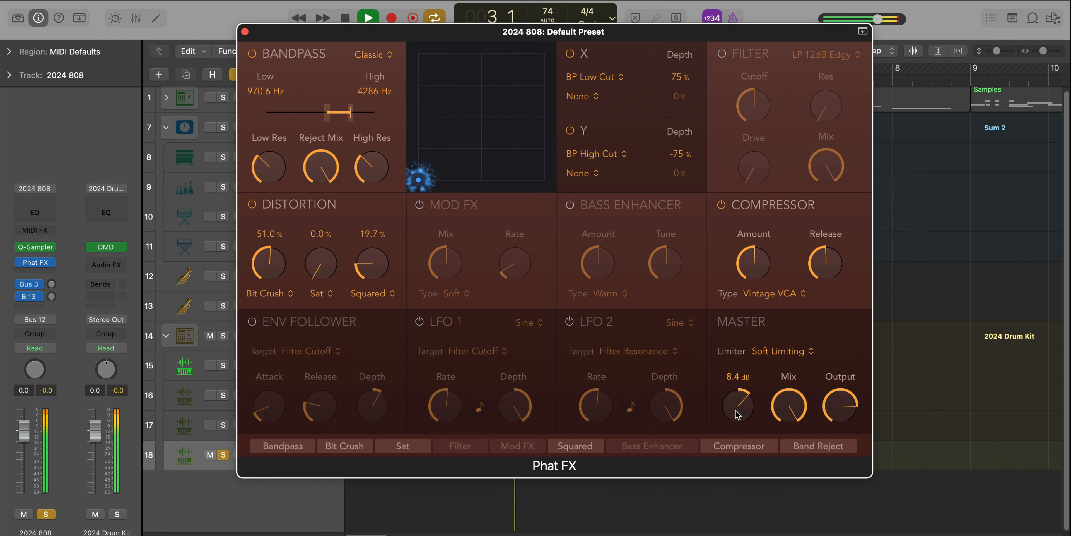
click(245, 31)
click(223, 455)
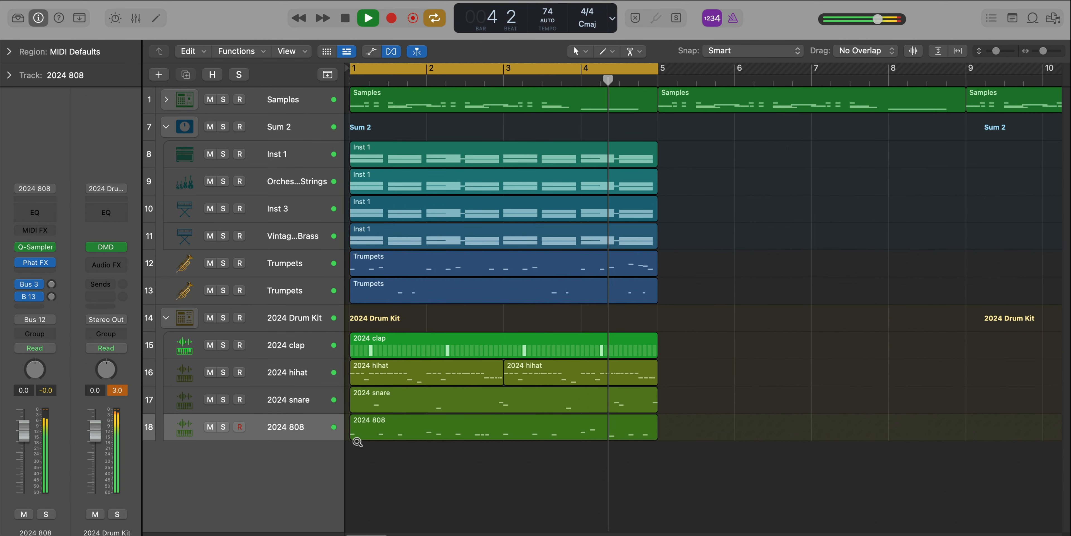
Add a Channel EQ to the 2024 808 track
ctrl+alt+click(357, 443)
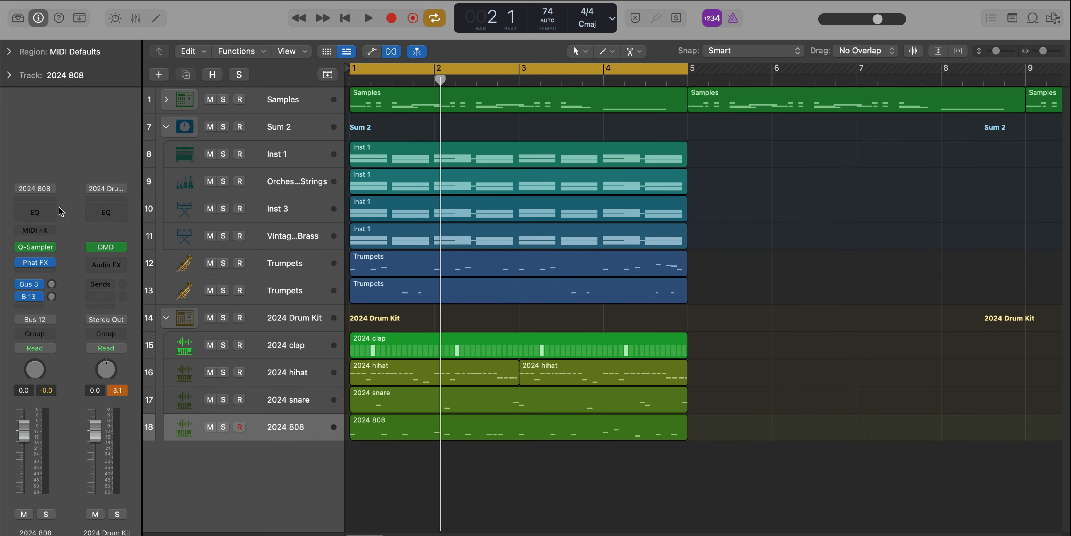
click(41, 212)
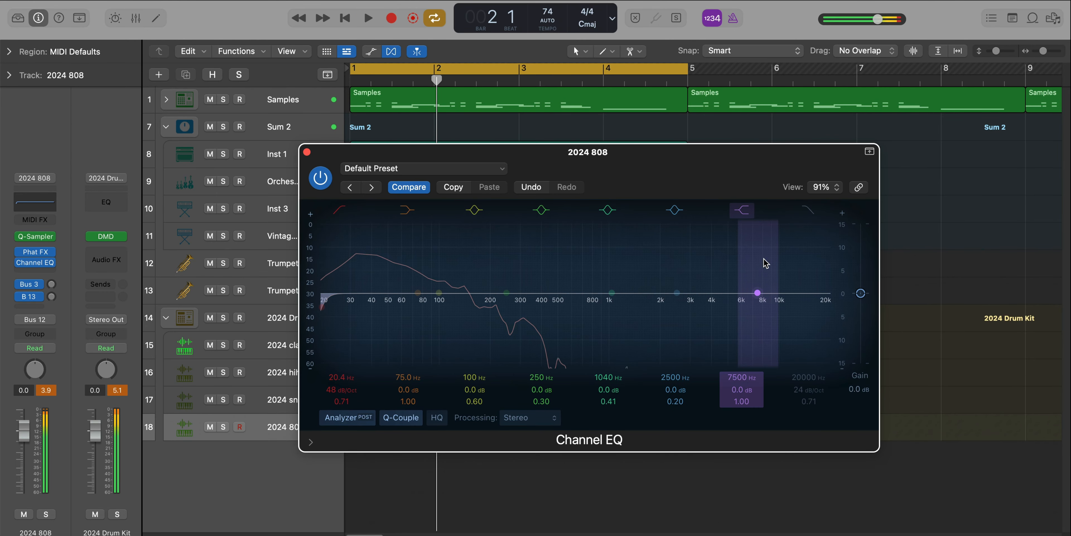
Boost the high shelf of the 808's Channel EQ from about 298 Hz, and lower the track's volume to -1.1 dB during playback
drag(758, 295, 523, 251)
key(space)
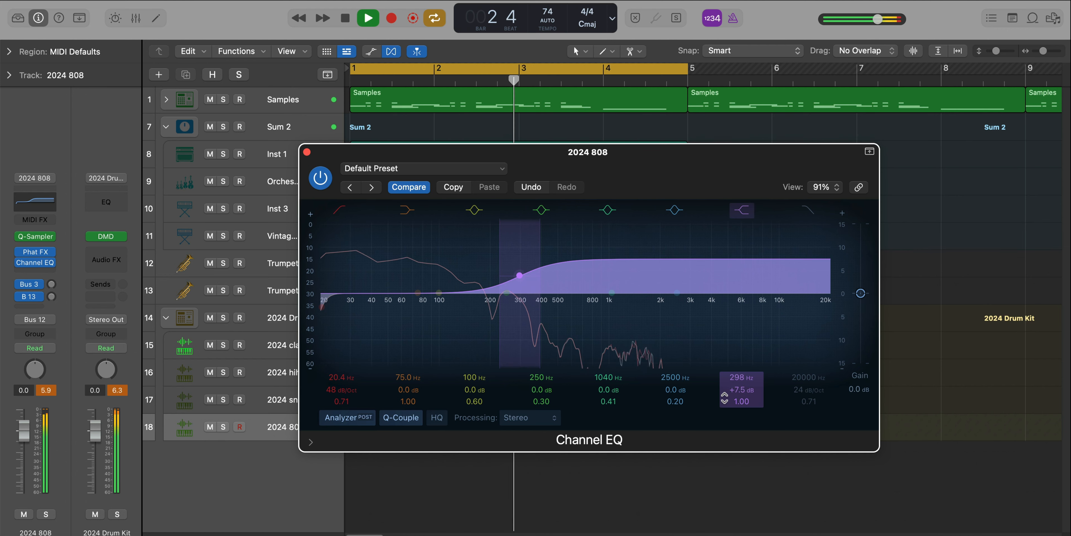
drag(742, 389, 742, 379)
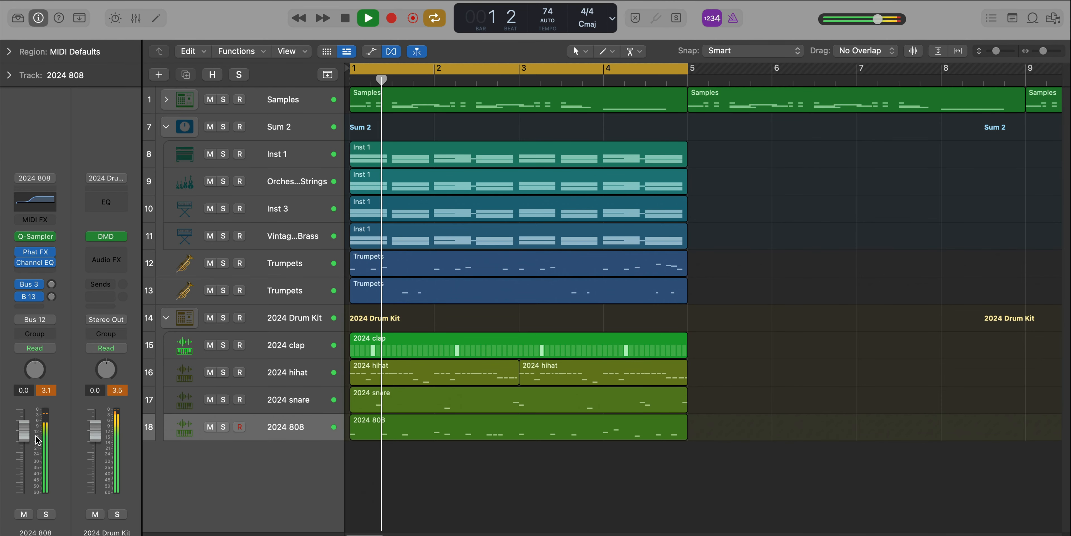
click(51, 389)
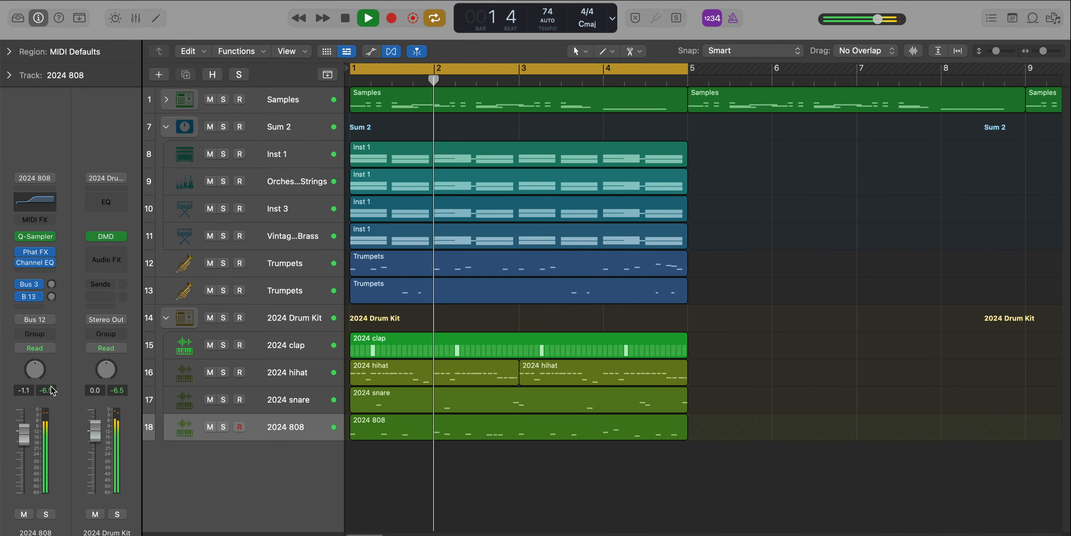
Repeat the instrument, trumpet and drum regions of bars 1–4 into bars 5–8
key(super+Up)
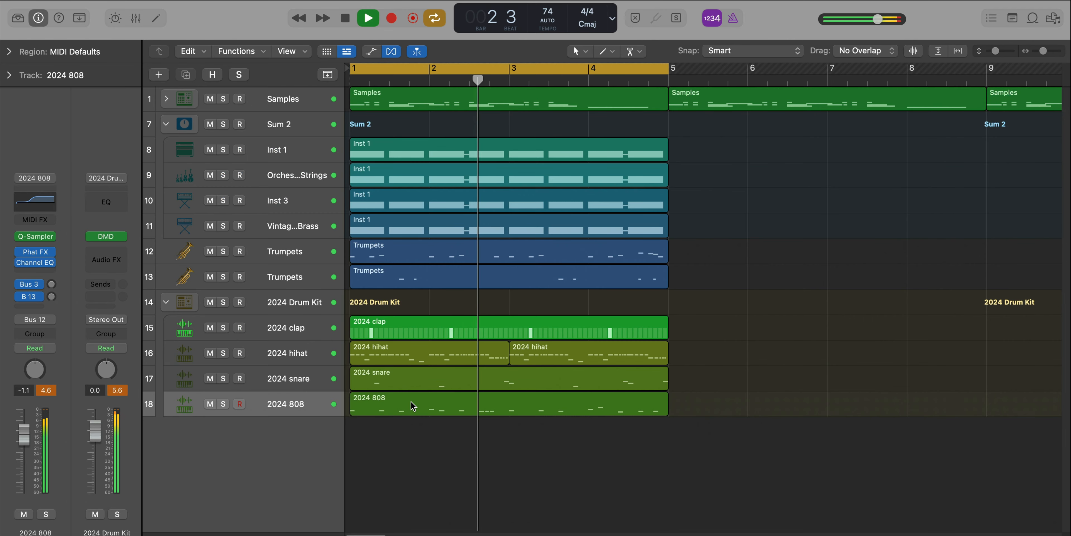
key(super+Left)
key(super+Left)
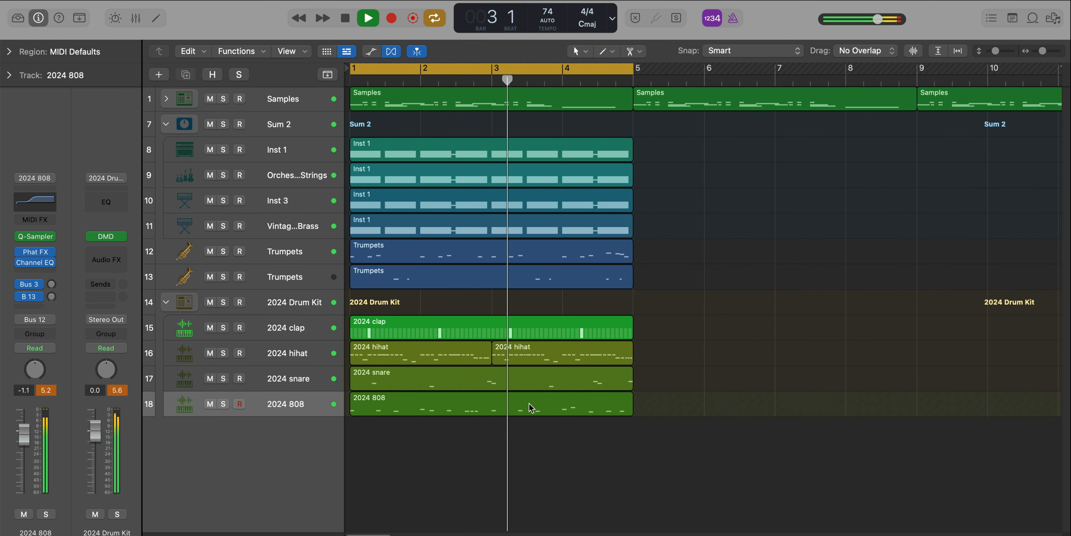
key(space)
drag(703, 464, 382, 174)
key(super+r)
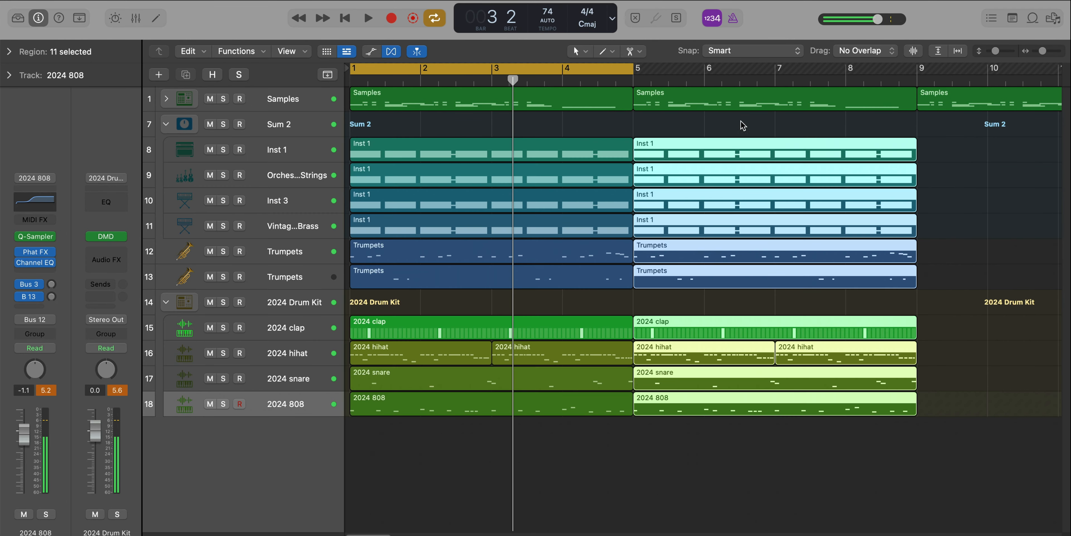
Open the second 2024 808 region for note editing, with its track soloed and the cycle range on bar 8
click(603, 64)
drag(641, 73, 917, 74)
click(942, 355)
double_click(825, 405)
scroll(825, 407, down, 1)
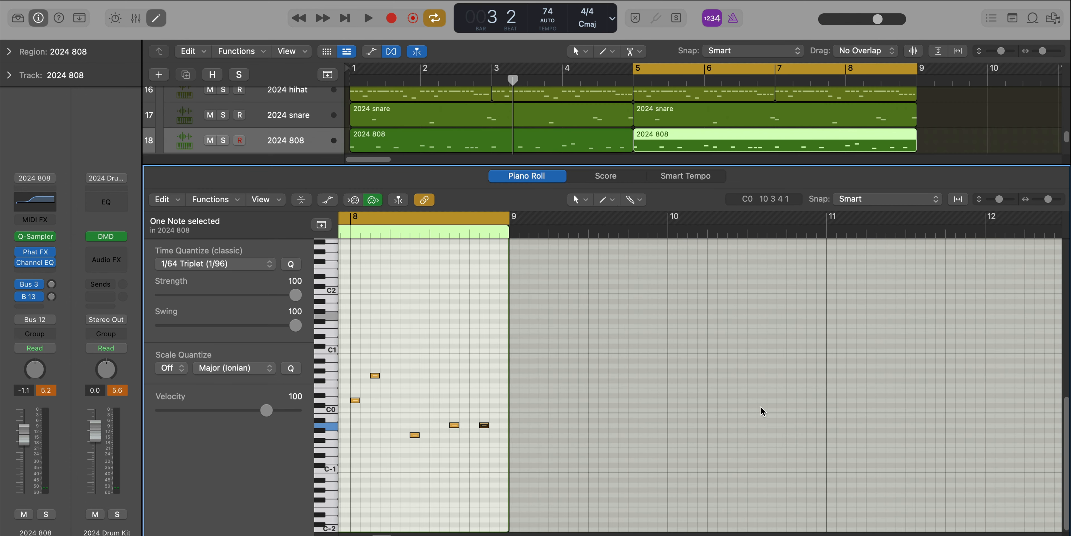
scroll(763, 409, left, 5)
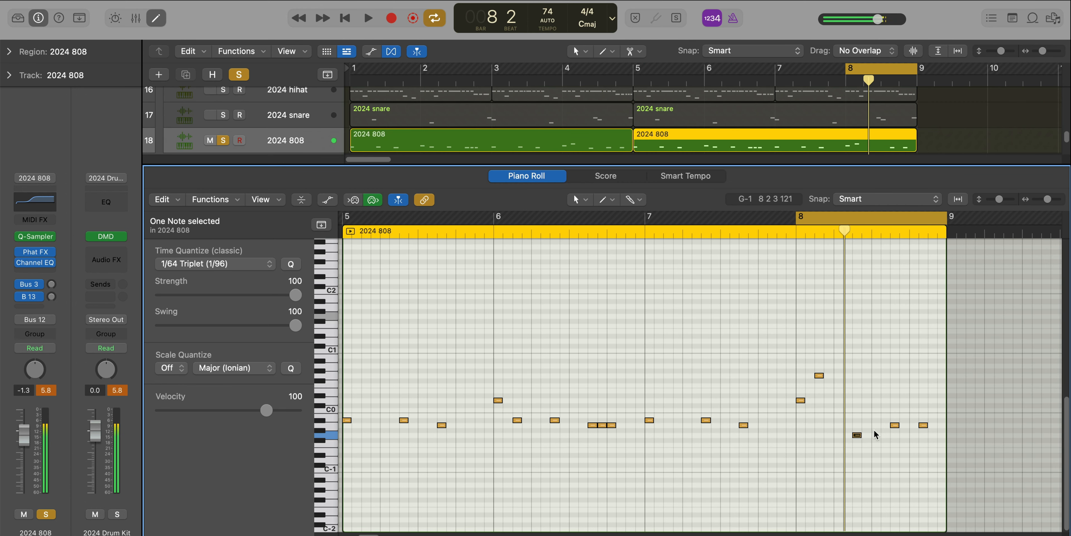
Delete the lowest 808 note in bar 8 and move the following note slightly earlier and above the other notes
key(Delete)
drag(895, 425, 877, 368)
key(space)
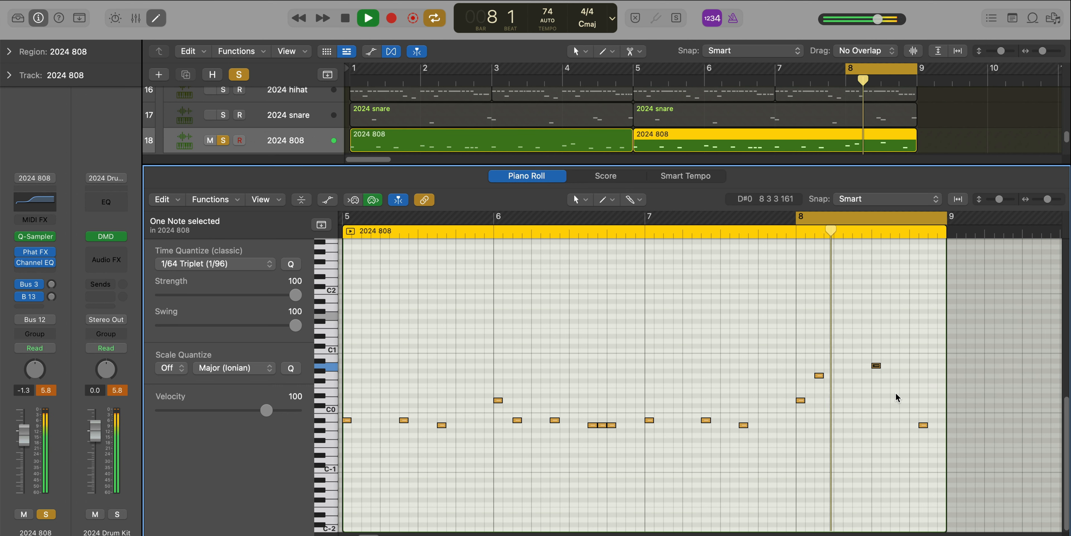
Shift the last 808 note of bar 8 slightly earlier and play the edited bar
key(space)
click(923, 425)
drag(924, 425, 914, 426)
key(space)
click(902, 474)
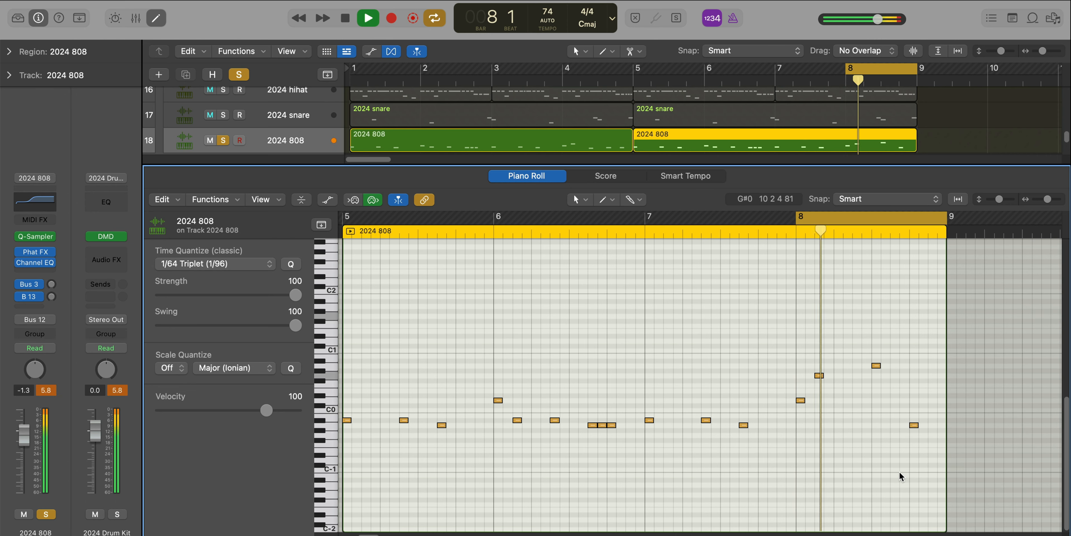
Close the note editor, set the cycle range to bars 5–8, and unsolo the 2024 808 track during playback
key(e)
key(space)
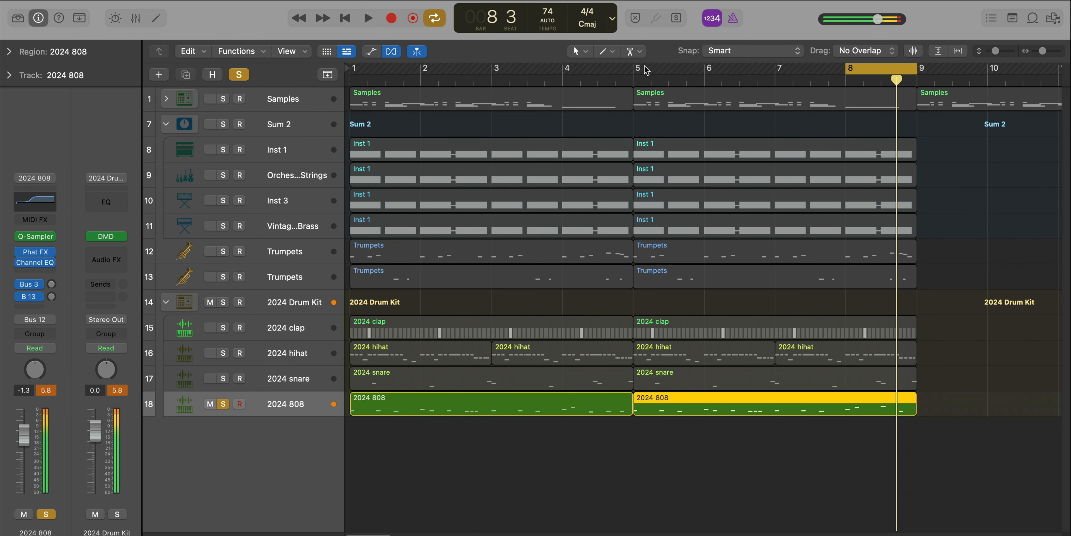
drag(634, 68, 917, 94)
key(space)
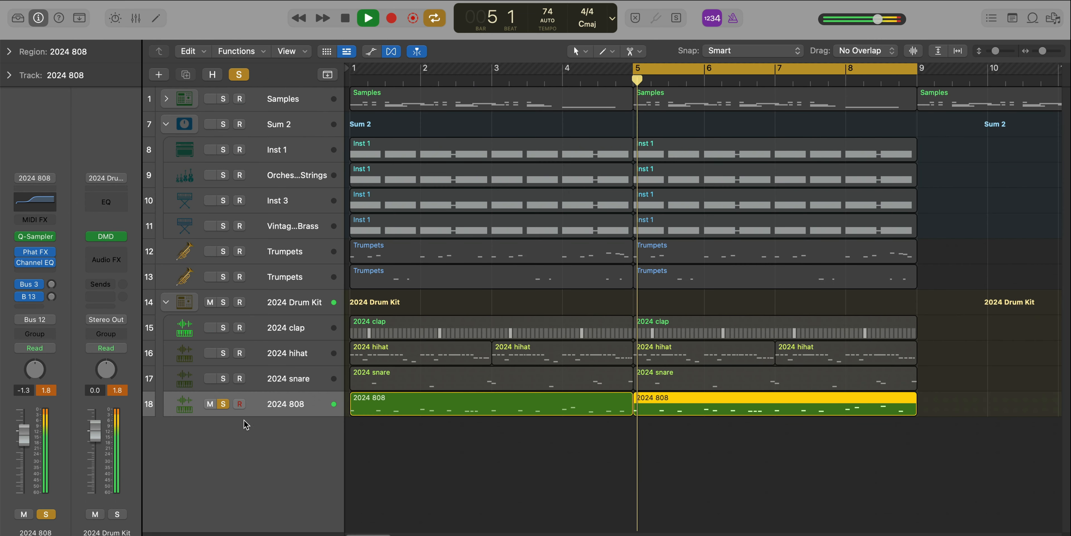
click(223, 403)
scroll(519, 509, down, 1)
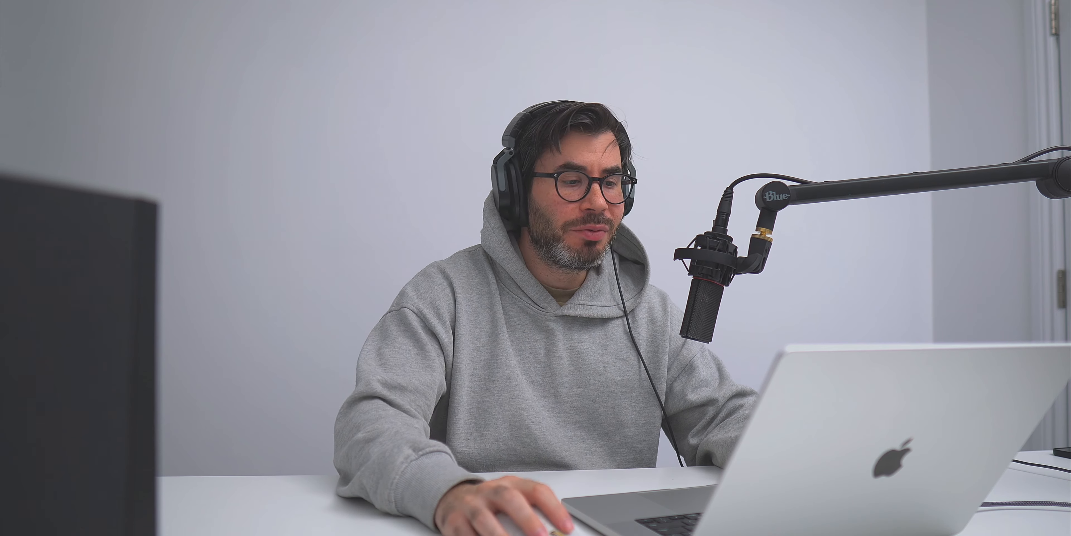
Repeat the regions of bars 5–8 into bars 9–12, and delete the two Trumpets regions there
drag(547, 134, 717, 443)
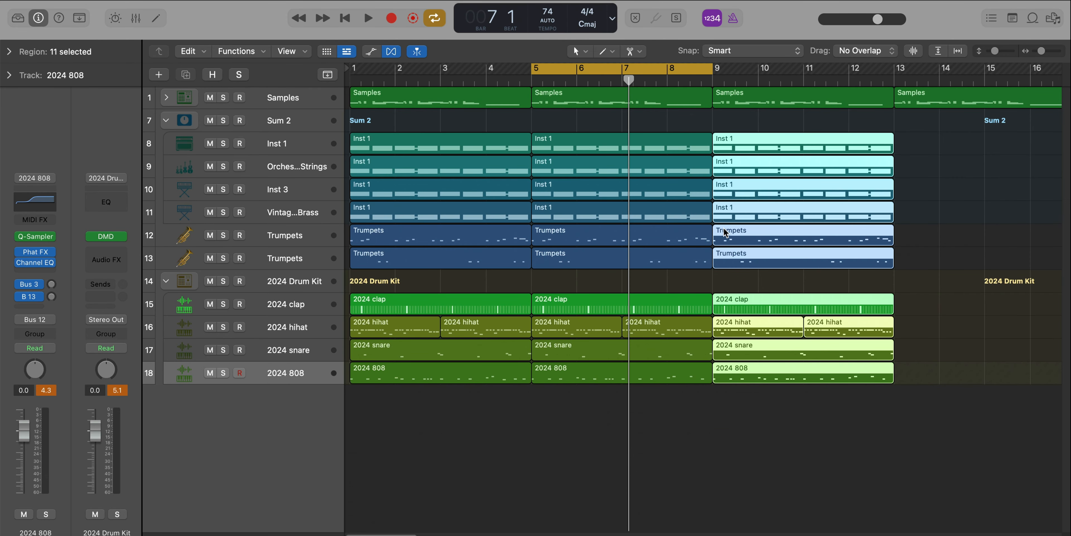
click(849, 275)
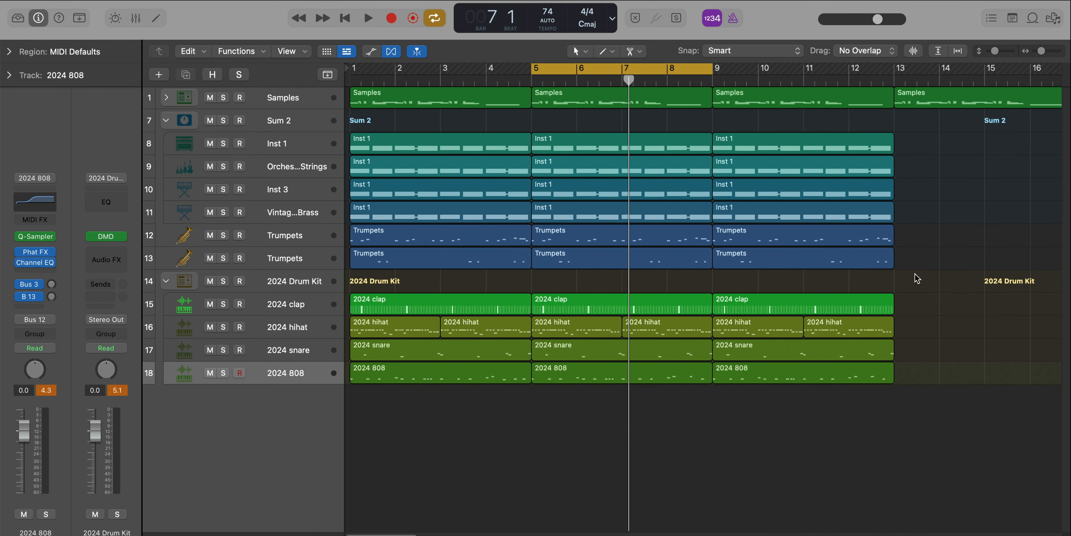
drag(919, 268, 842, 238)
key(Delete)
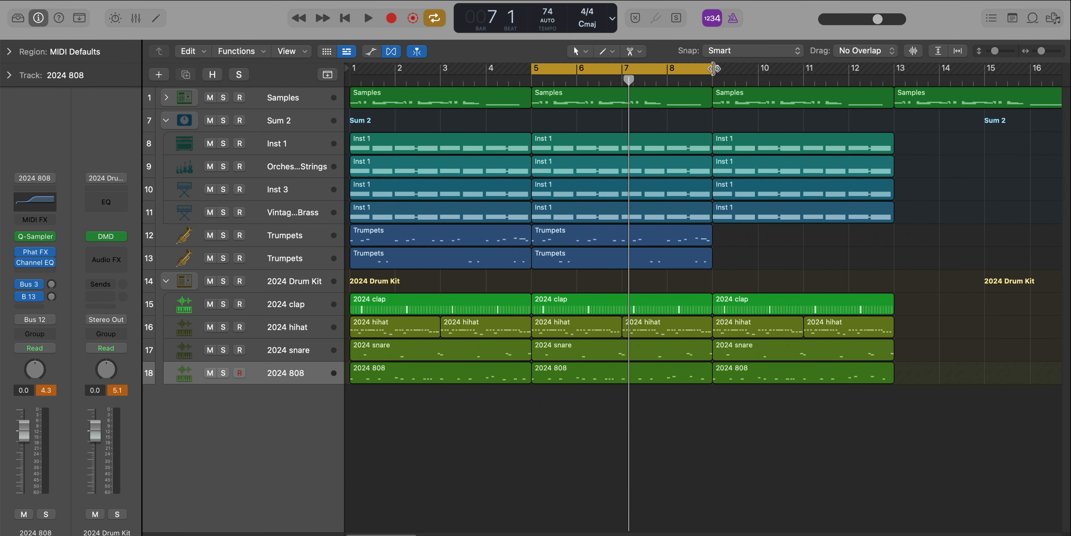
Set the cycle range to bars 9–12 and load the legacy Logic Pop Horns patch Soprano Sax on a new instrument track
drag(713, 69, 703, 69)
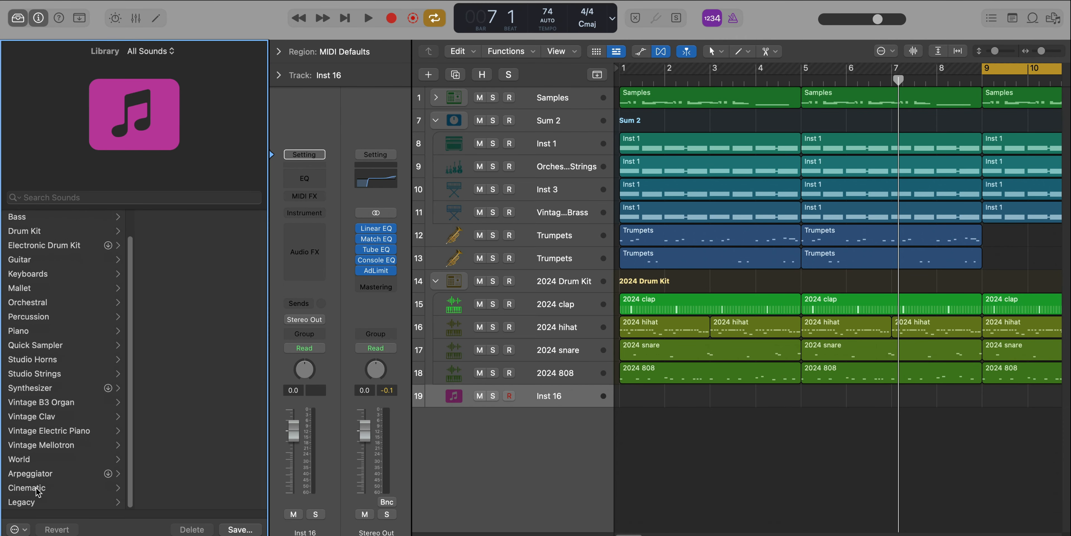
click(156, 219)
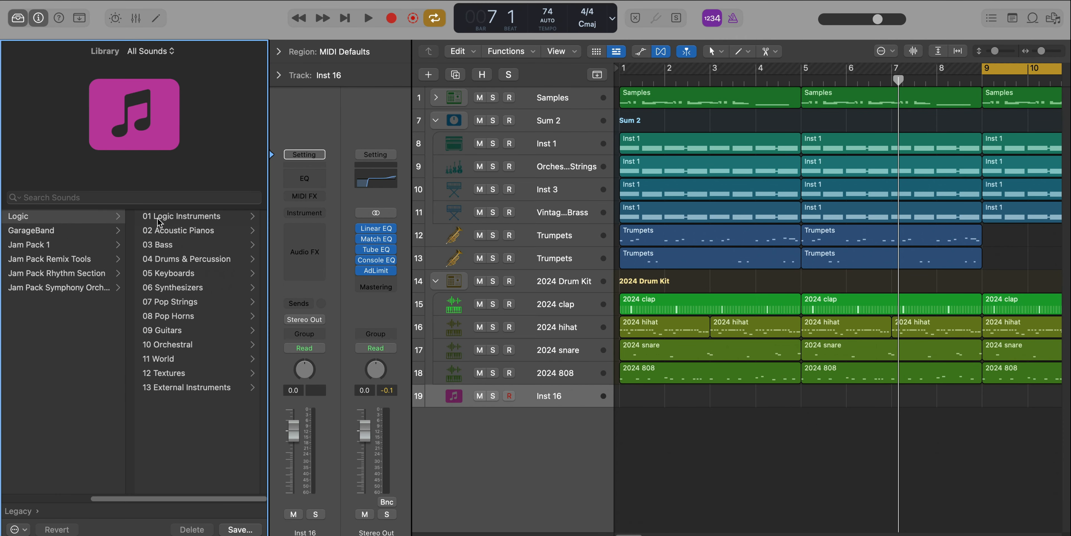
click(191, 316)
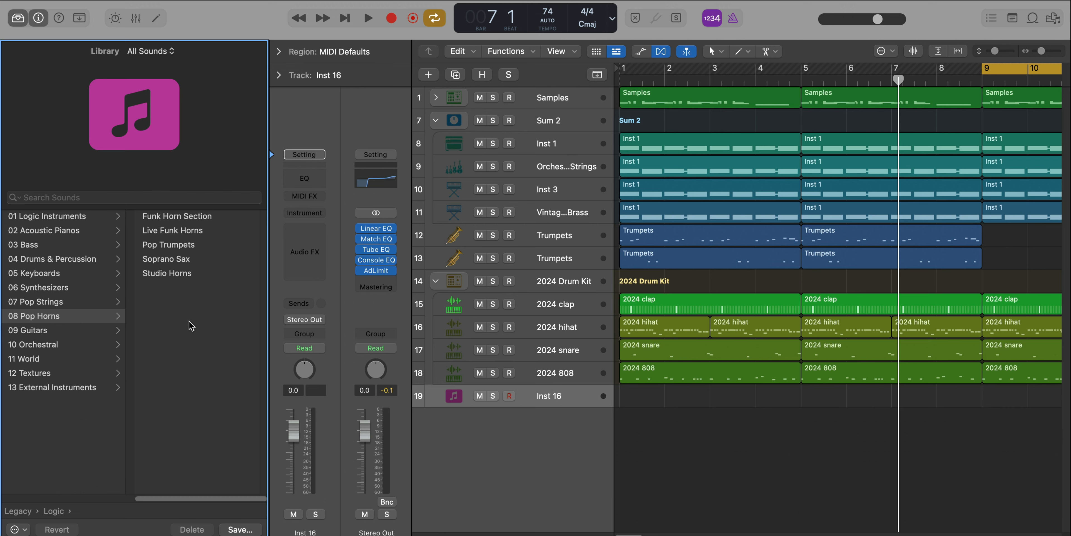
click(183, 260)
click(15, 21)
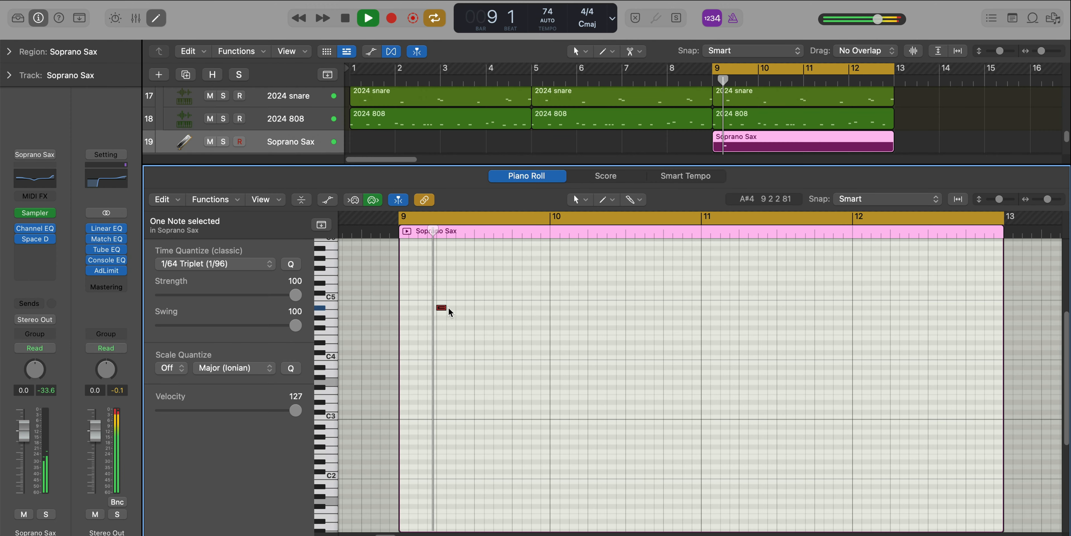
Draw a four-note phrase in bar 9 of the Soprano Sax region
mouse_move(454, 310)
mouse_down()
mouse_move(501, 317)
mouse_move(491, 317)
mouse_move(508, 341)
mouse_move(510, 323)
mouse_move(550, 323)
mouse_up()
super+click(458, 312)
key(space)
super+click(496, 322)
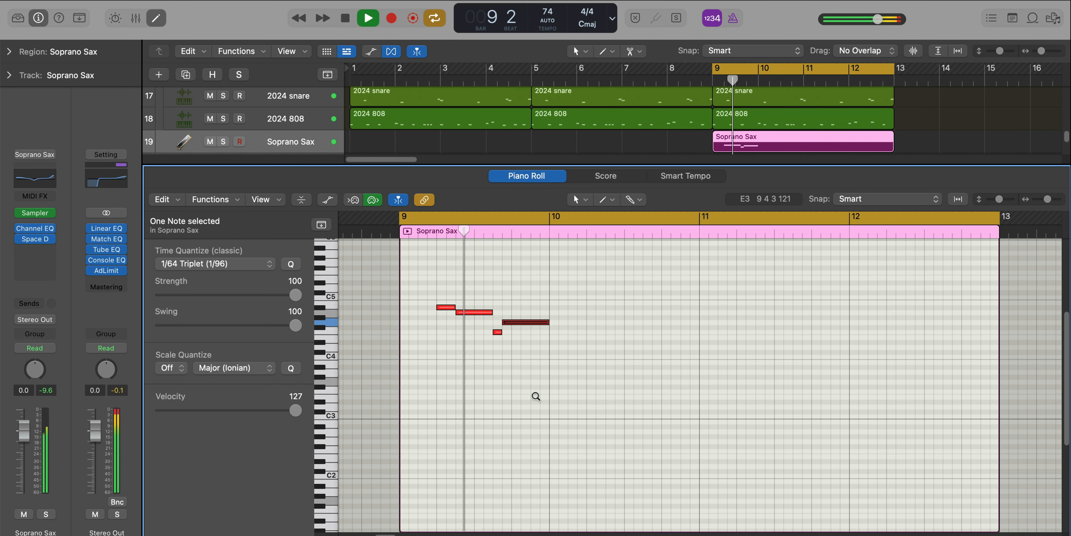
Repeat the four-note sax phrase into bar 10 and shorten the last note of the repeat
drag(567, 358, 435, 297)
key(super+r)
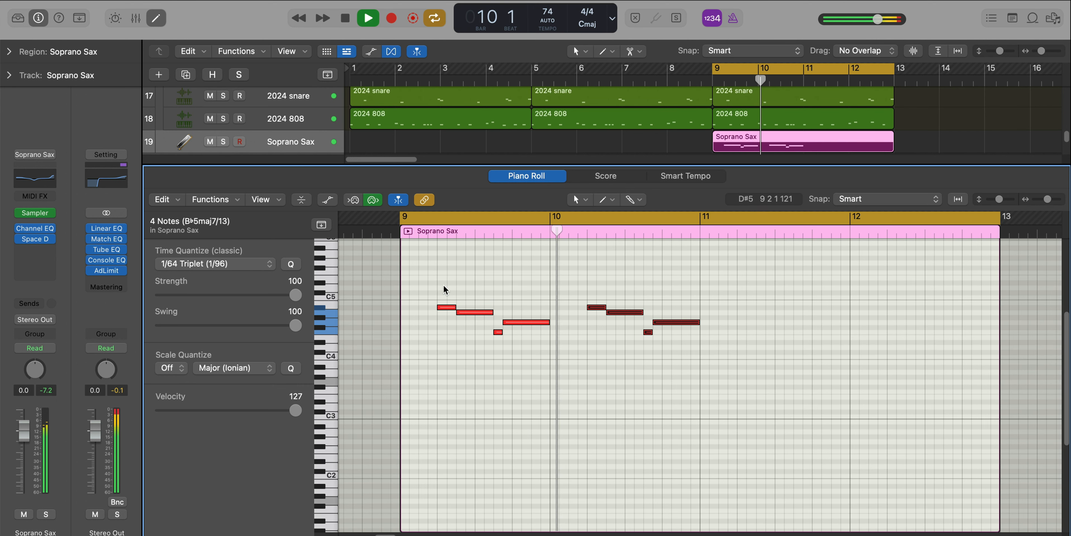
key(space)
click(710, 342)
drag(697, 322, 671, 333)
key(space)
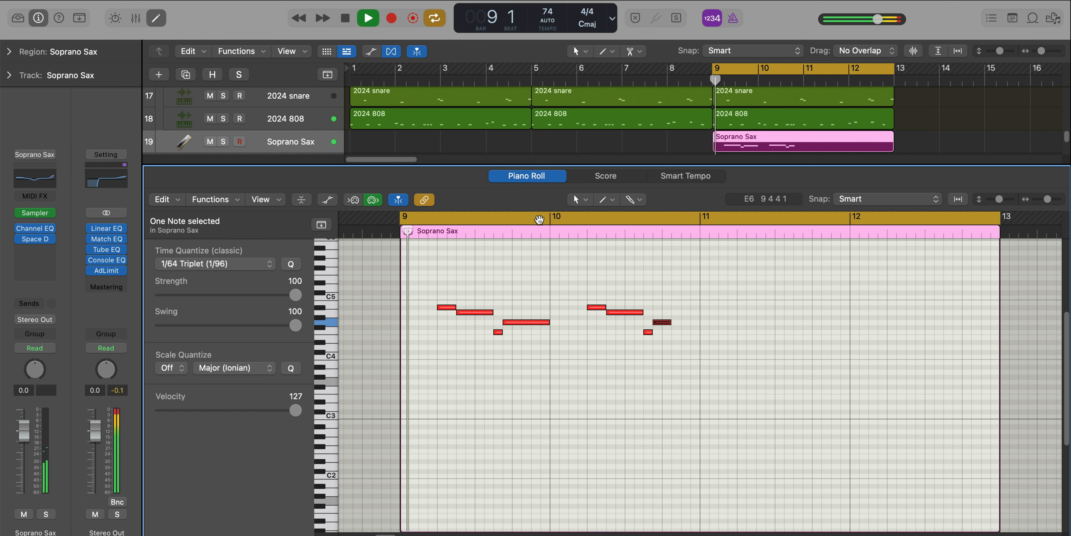
Set the cycle range to bar 10 and add a C5 note after the sax phrase, near beat 4
click(548, 221)
drag(548, 220, 699, 225)
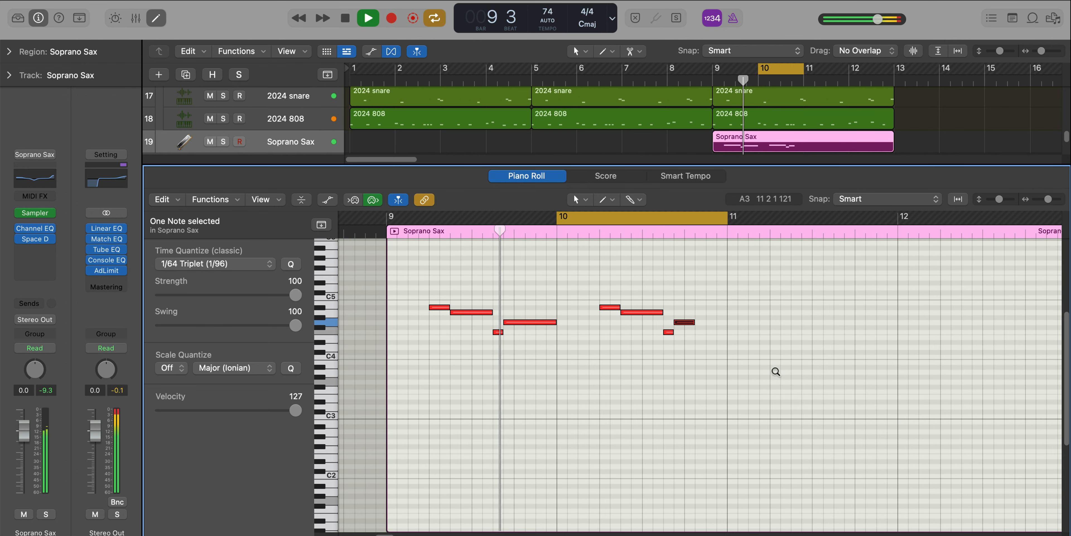
scroll(698, 297, right, 1)
key(space)
click(699, 298)
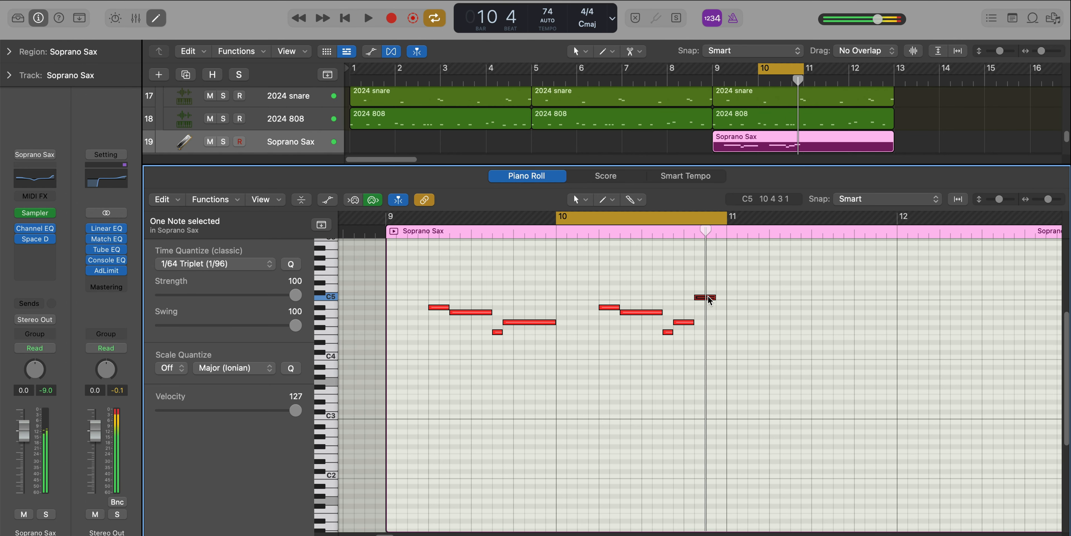